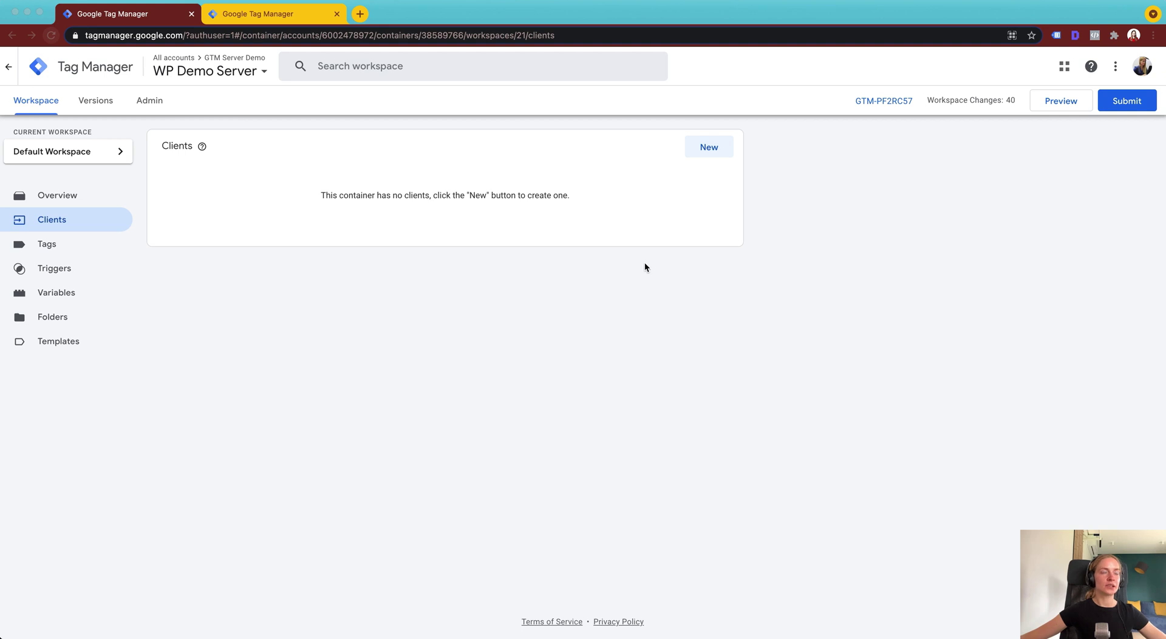
- Create and save a client named GA4 with the Google Analytics: GA4 client type in the WP Demo Server container
{"action": "left_click", "coordinate": [684, 191]}
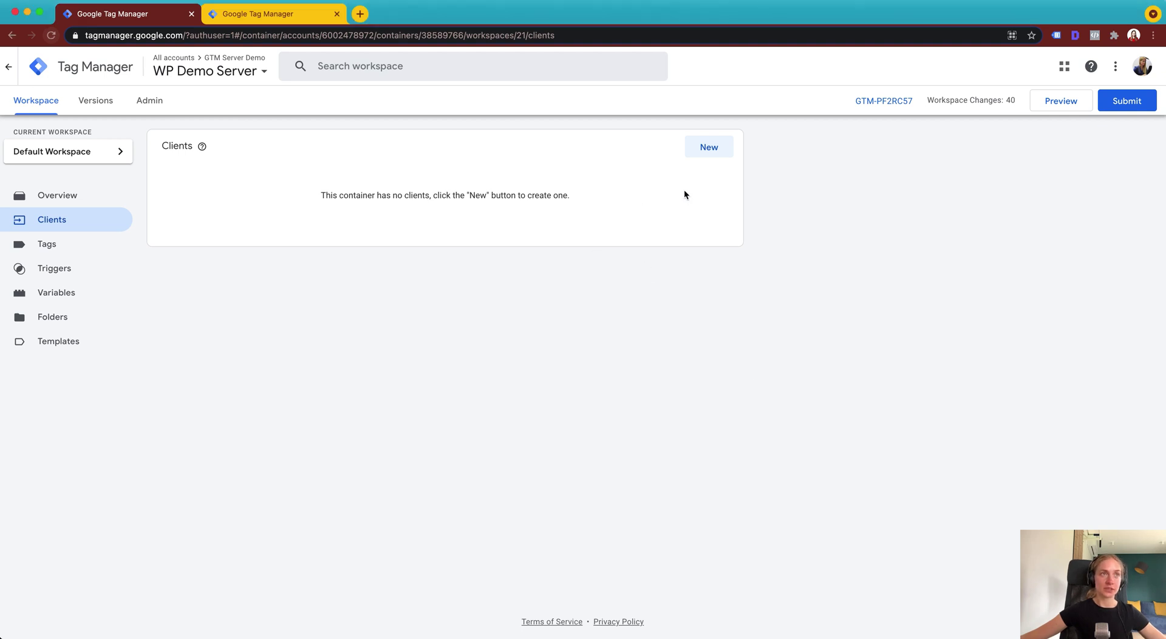
{"action": "left_click", "coordinate": [708, 147]}
{"action": "left_click", "coordinate": [384, 68]}
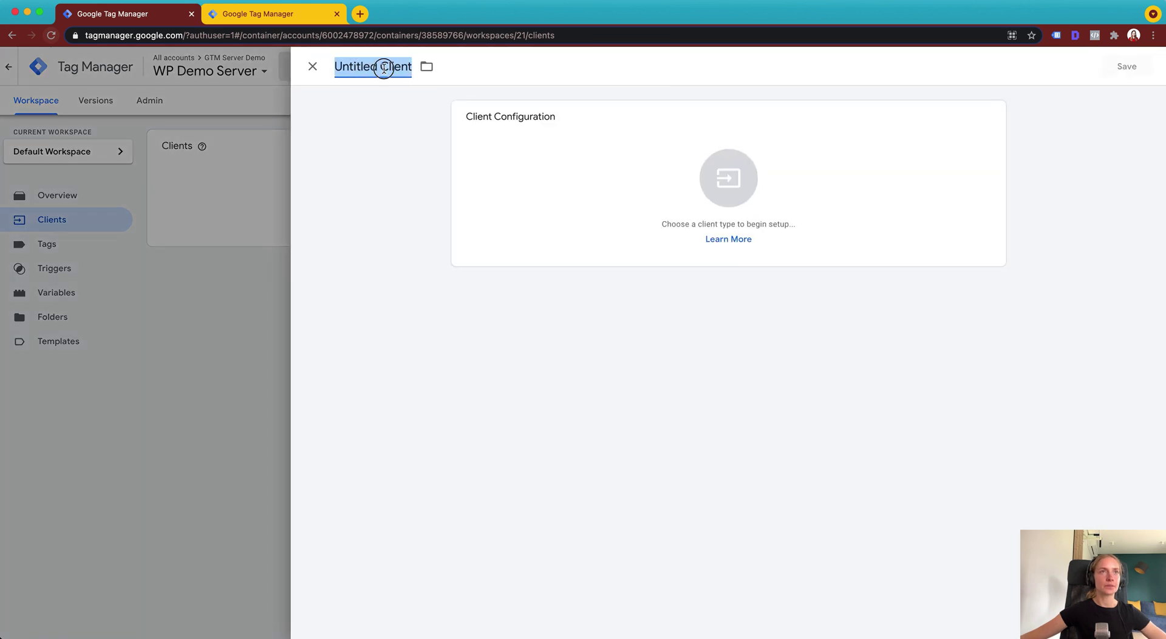
{"action": "type", "text": "GA4"}
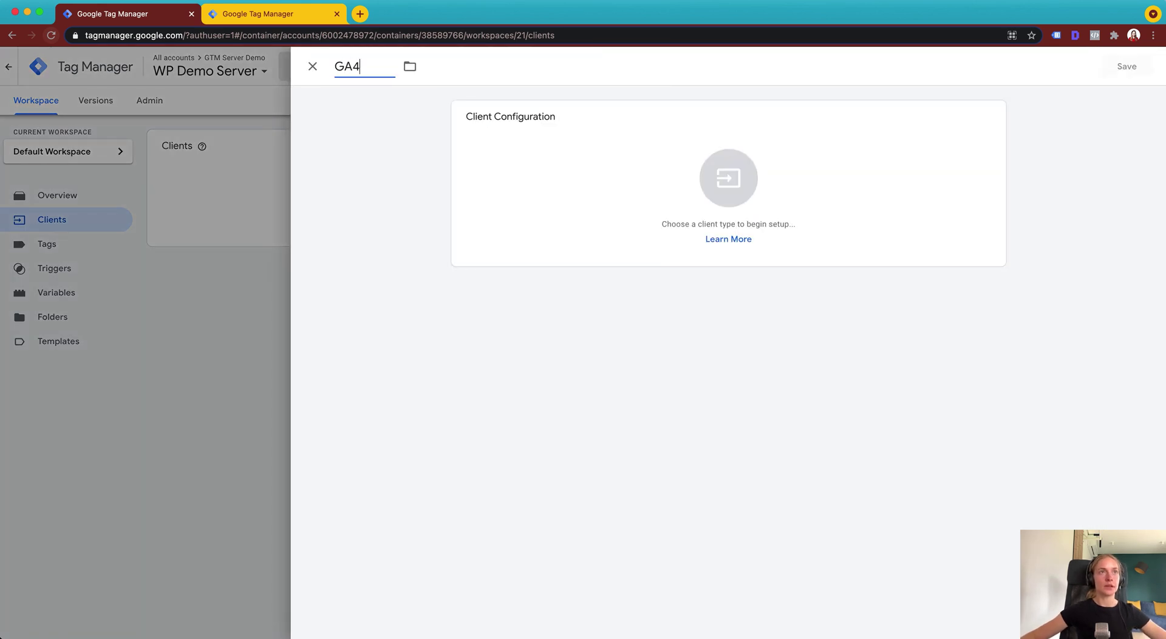
{"action": "left_click", "coordinate": [582, 209]}
{"action": "left_click", "coordinate": [915, 203]}
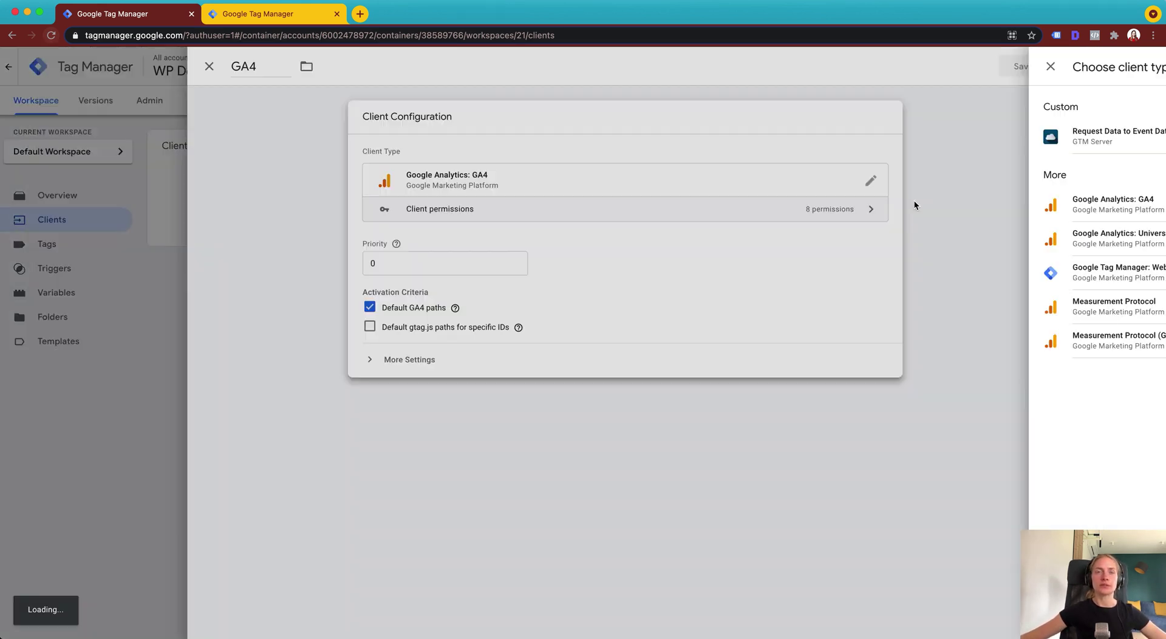
{"action": "left_click", "coordinate": [1123, 72]}
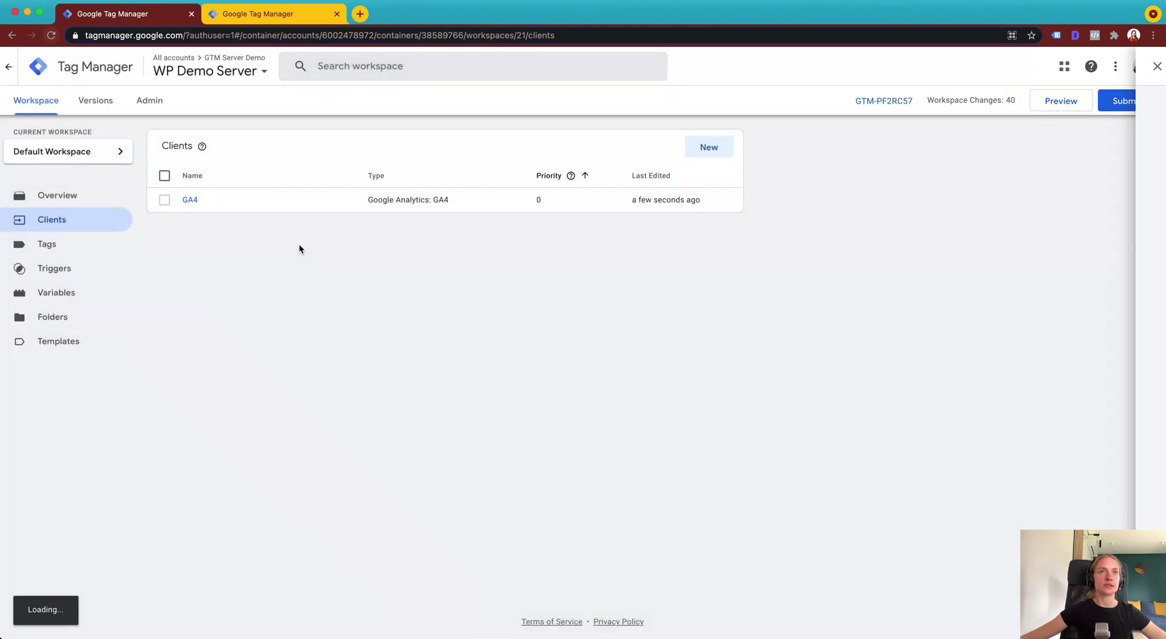
- Create a server container tag named GA4 with the Google Analytics: GA4 tag type
{"action": "left_click", "coordinate": [68, 244]}
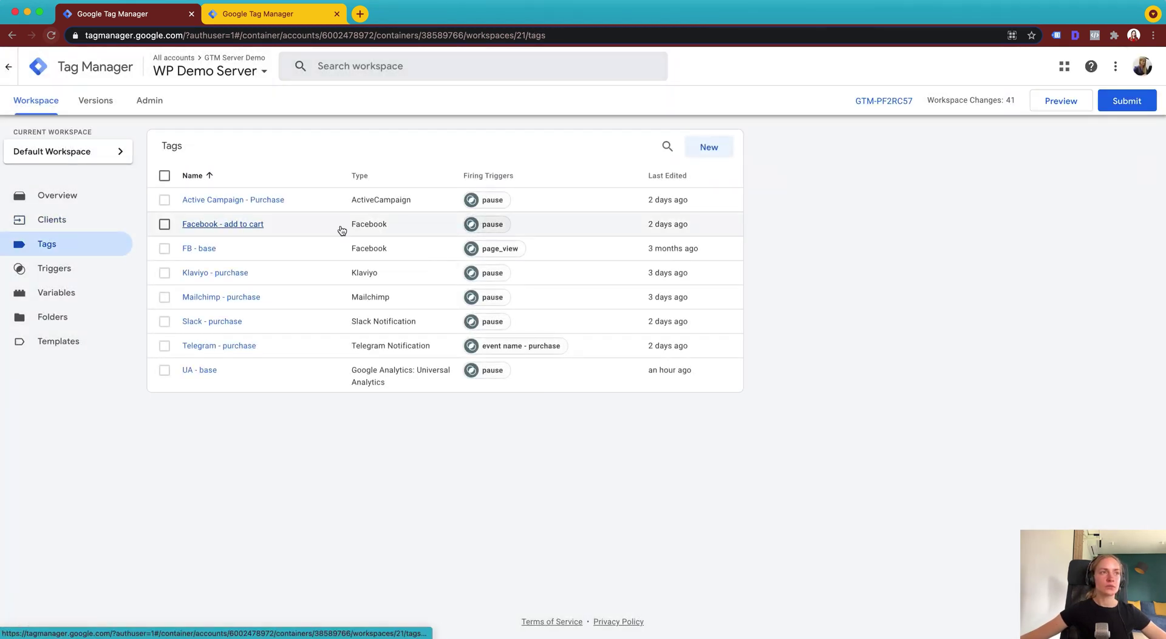
{"action": "left_click", "coordinate": [708, 146]}
{"action": "left_click", "coordinate": [334, 64]}
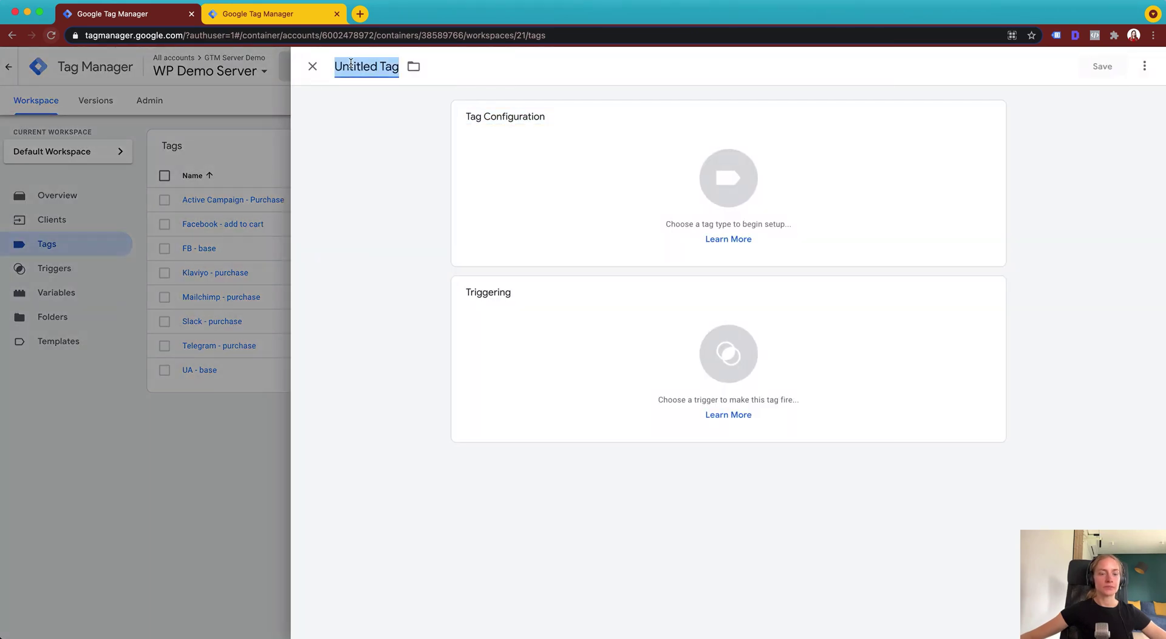
{"action": "type", "text": "GA4"}
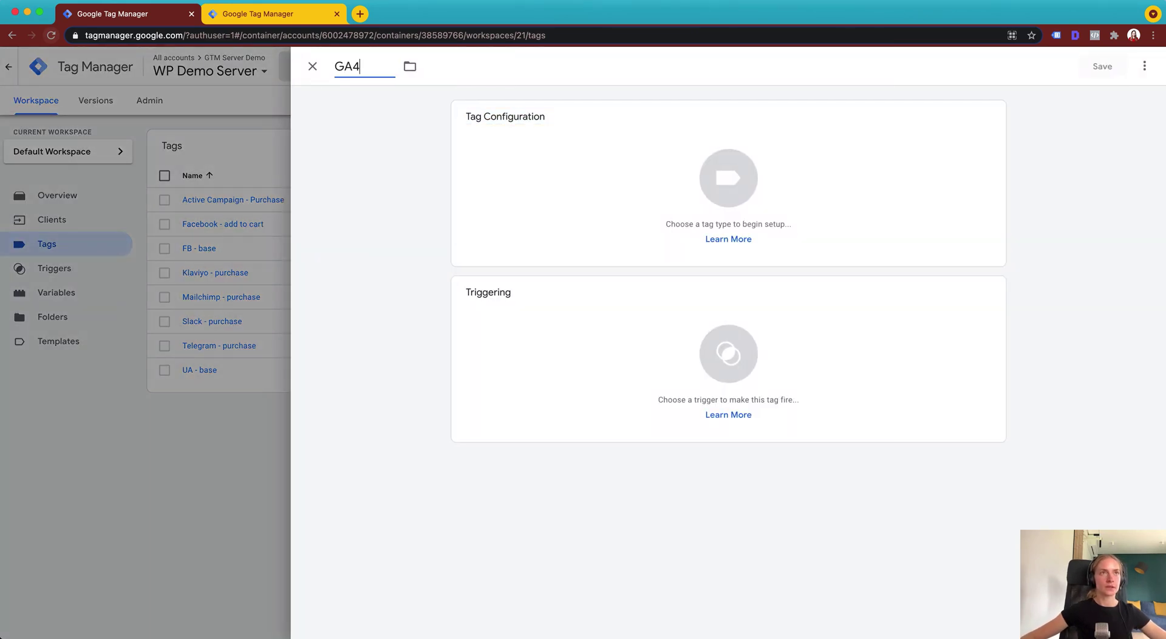
{"action": "left_click", "coordinate": [540, 167]}
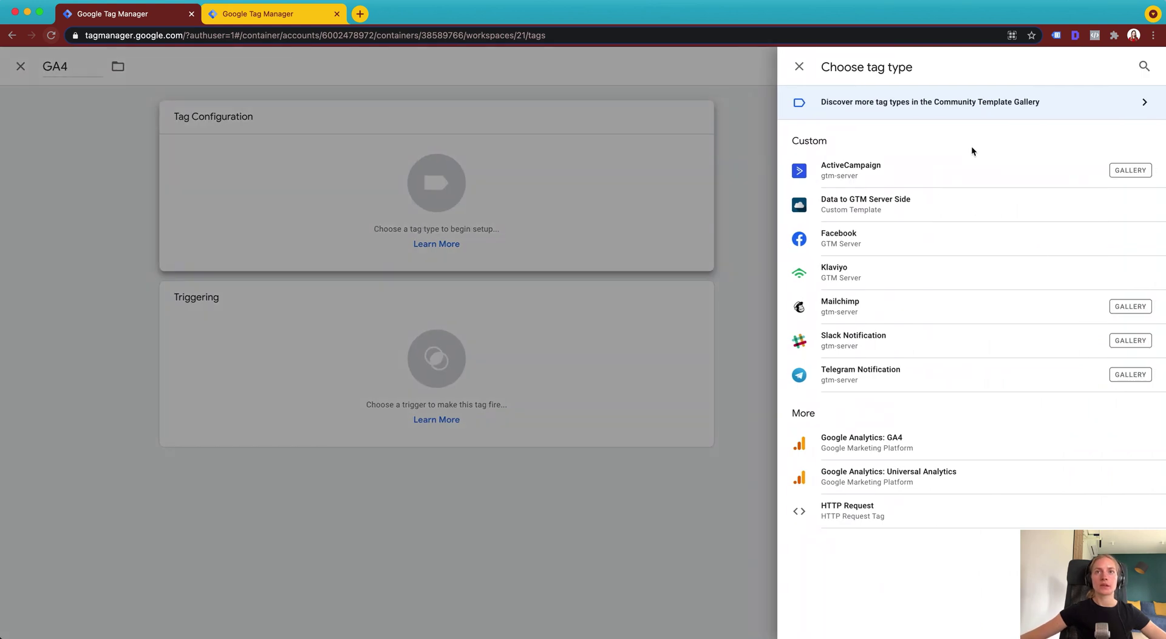
{"action": "left_click", "coordinate": [919, 439]}
- Set the GA4 tag's measurement ID to {{GA4 - base}} and its event name to {{Event Name}}
{"action": "left_click", "coordinate": [519, 266]}
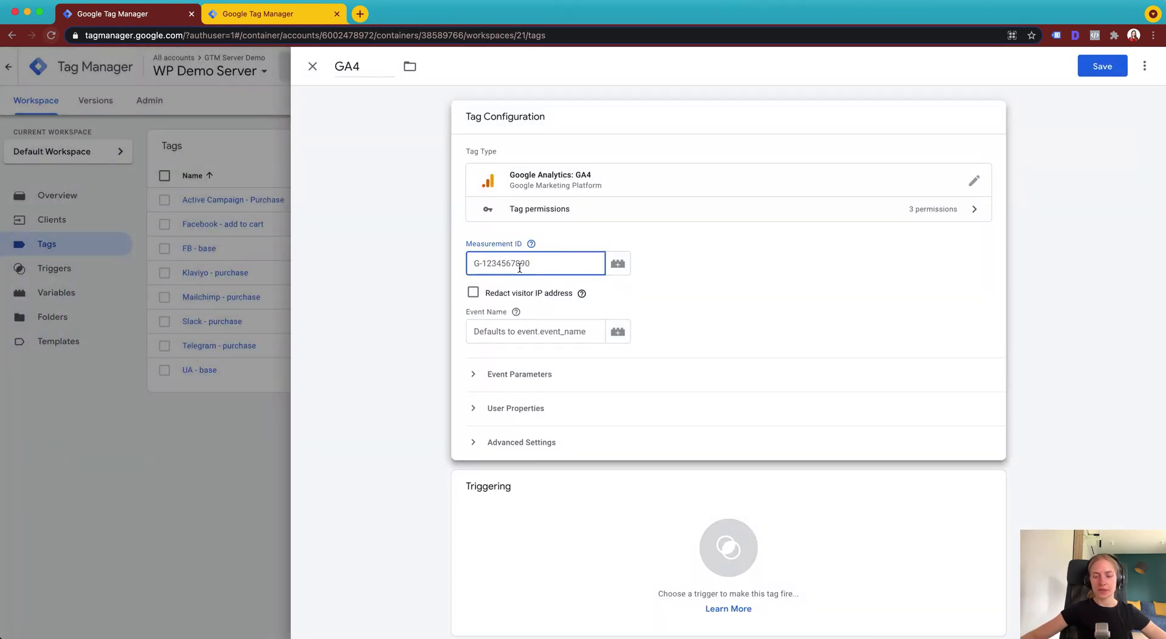
{"action": "type", "text": "{{"}
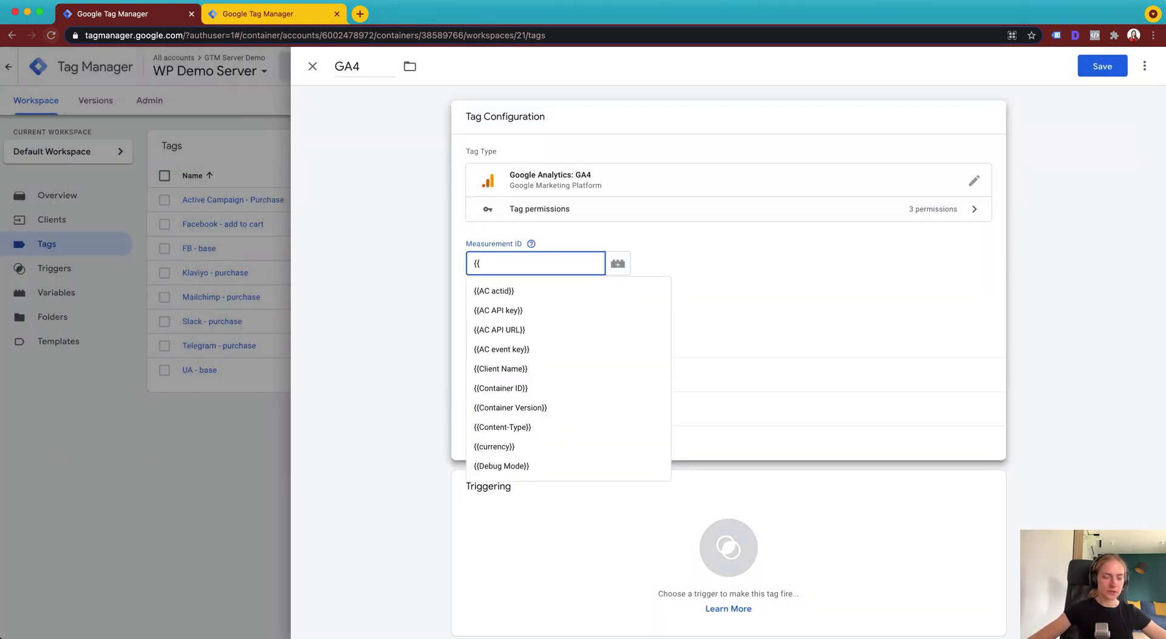
{"action": "type", "text": "g"}
{"action": "left_click", "coordinate": [520, 309]}
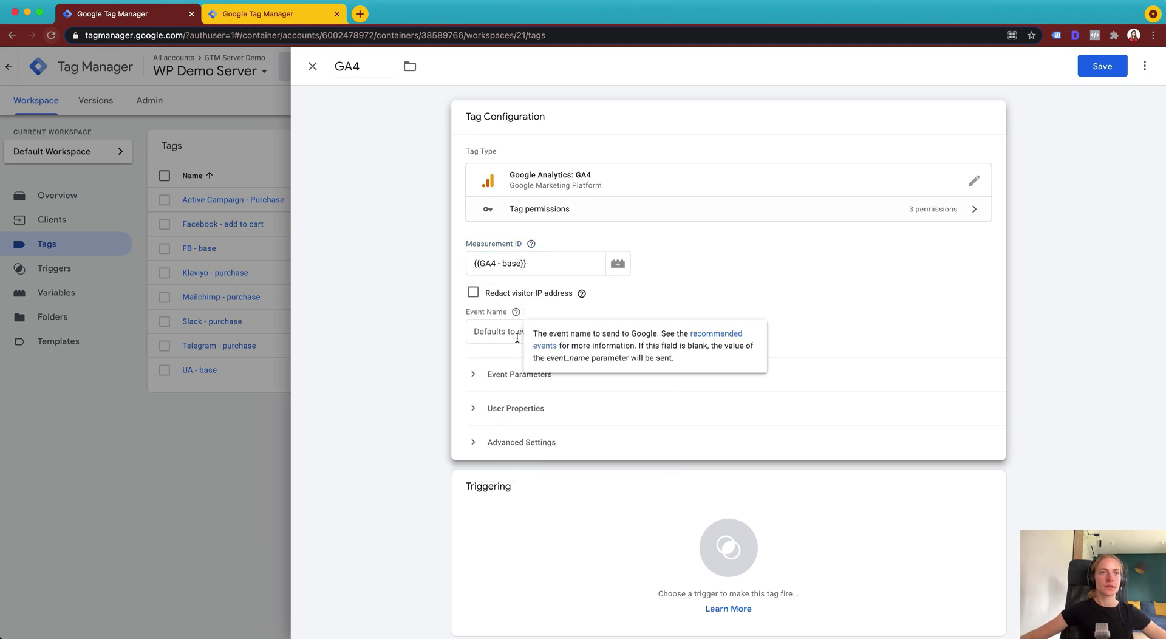
{"action": "left_click", "coordinate": [517, 333]}
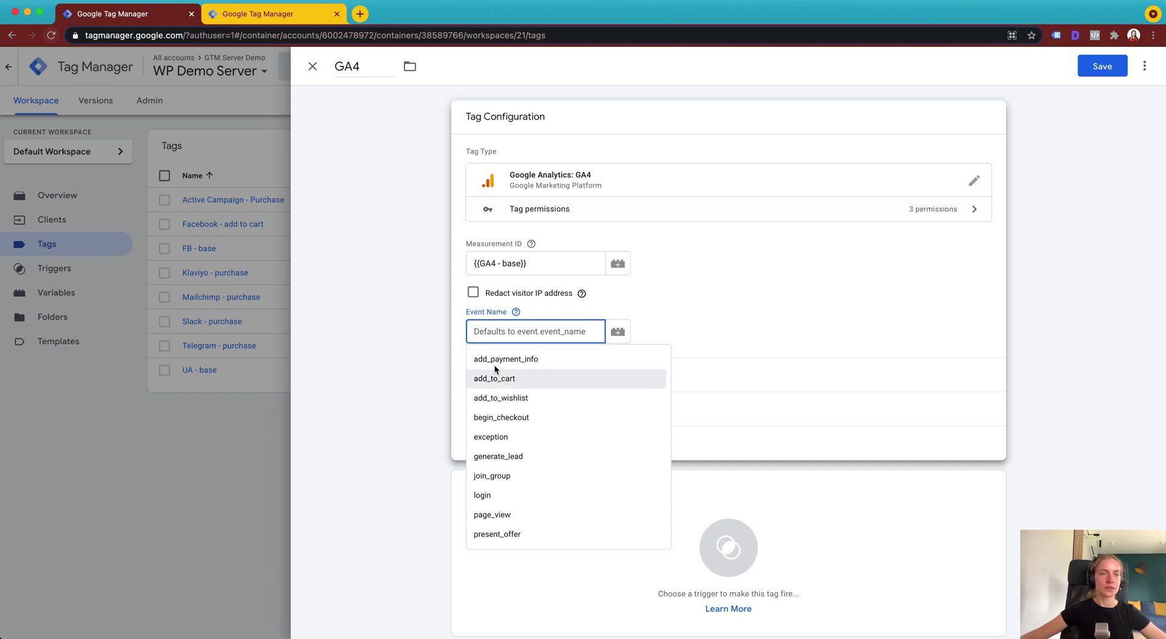
{"action": "type", "text": "{{"}
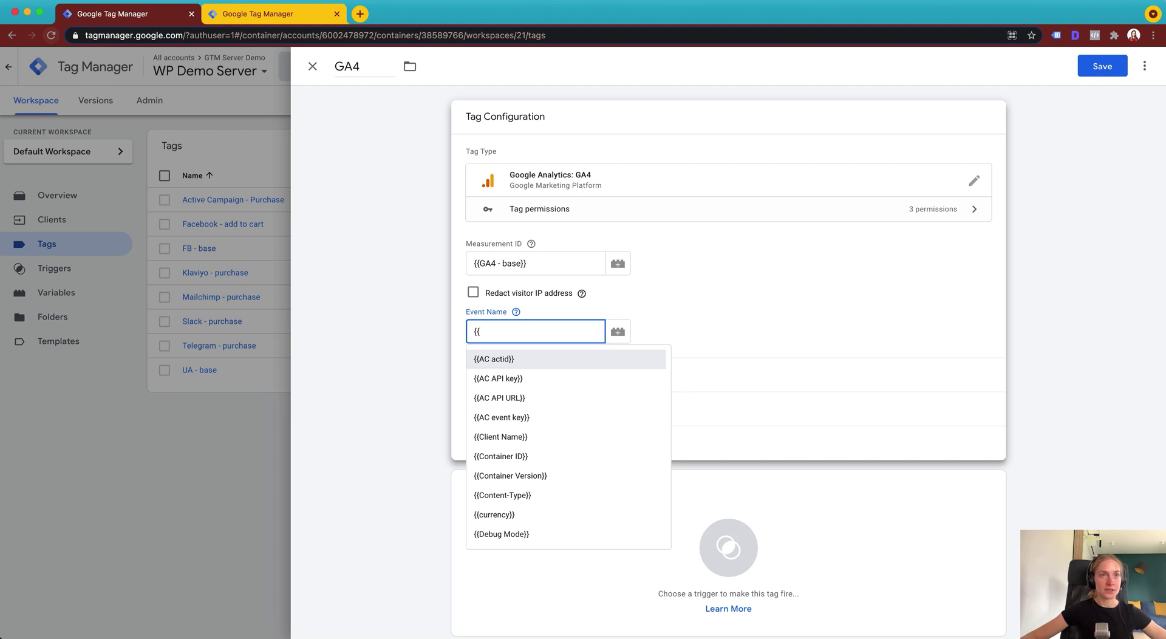
{"action": "type", "text": "Eve"}
{"action": "left_click", "coordinate": [508, 378]}
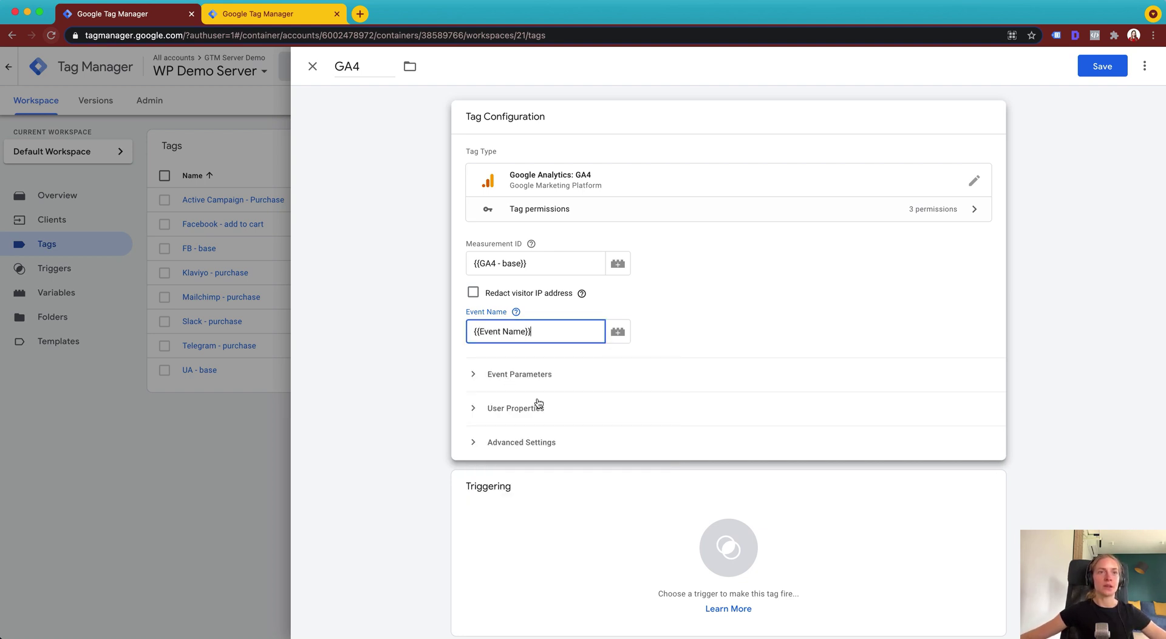
- Assign the GA4 client trigger to the GA4 tag and save the tag
{"action": "scroll", "coordinate": [601, 419], "scroll_direction": "down", "scroll_amount": 1}
{"action": "left_click", "coordinate": [735, 514]}
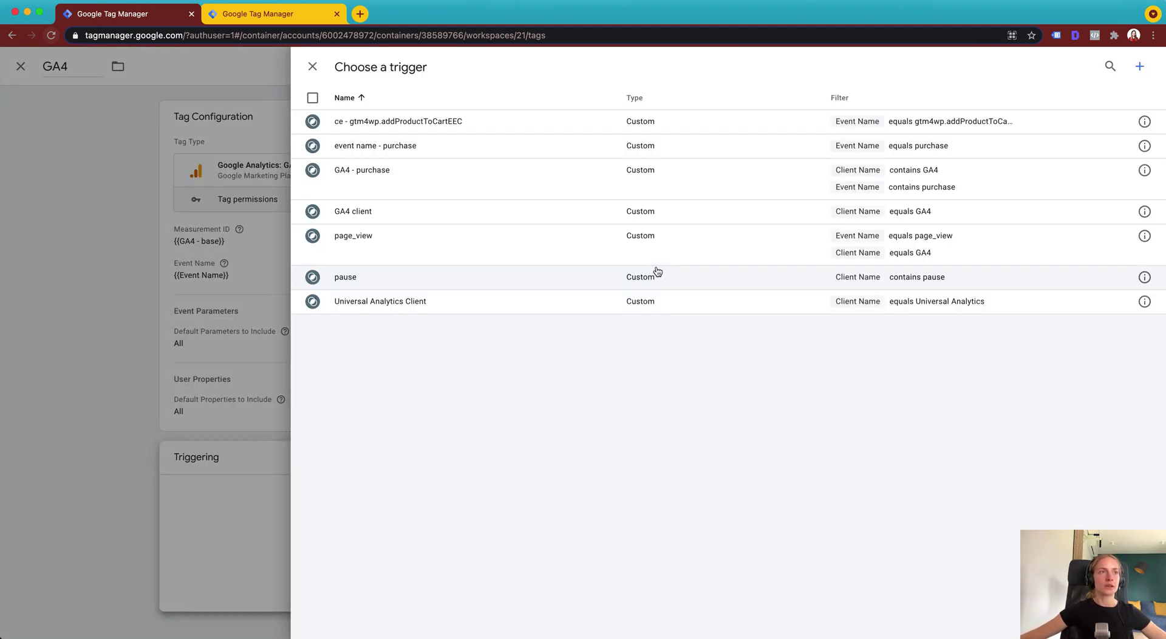
{"action": "left_click", "coordinate": [475, 212]}
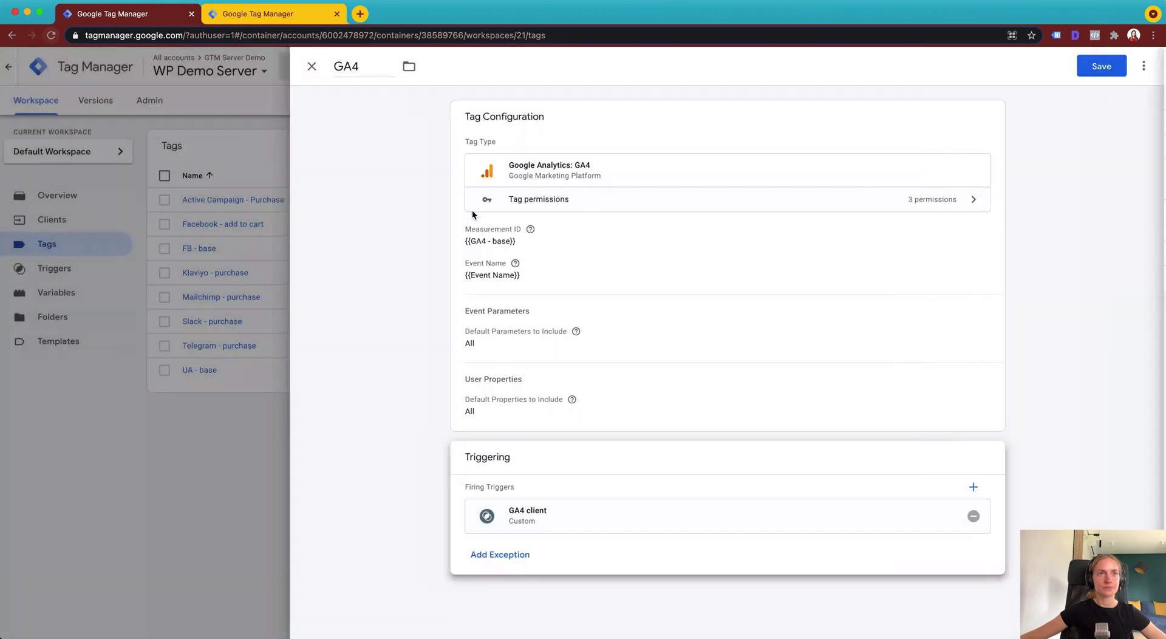
{"action": "left_click", "coordinate": [1092, 67]}
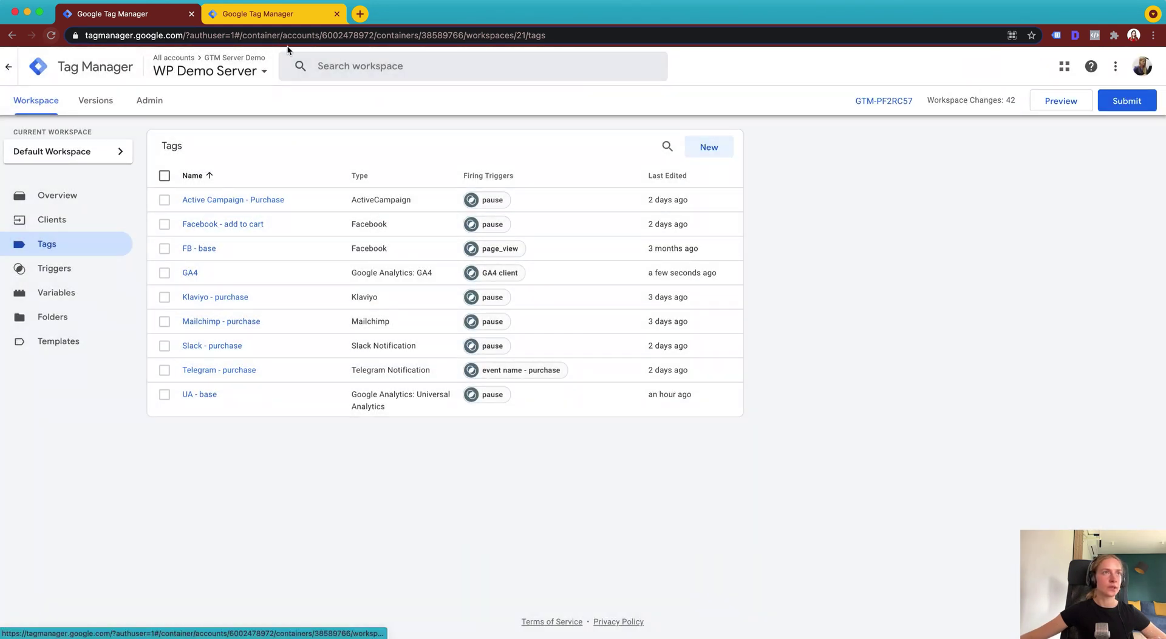
- In the WP Demo Web container, create a tag named GA4 - base with the Google Analytics: GA4 Configuration type
{"action": "left_click", "coordinate": [273, 20]}
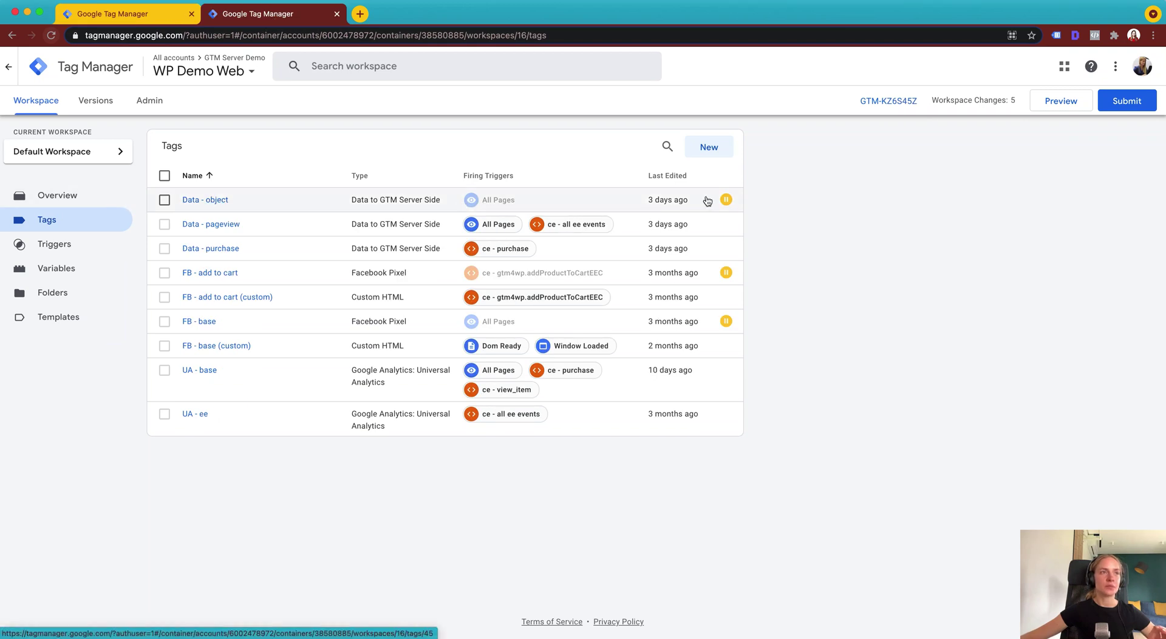
{"action": "left_click", "coordinate": [710, 148]}
{"action": "left_click", "coordinate": [360, 69]}
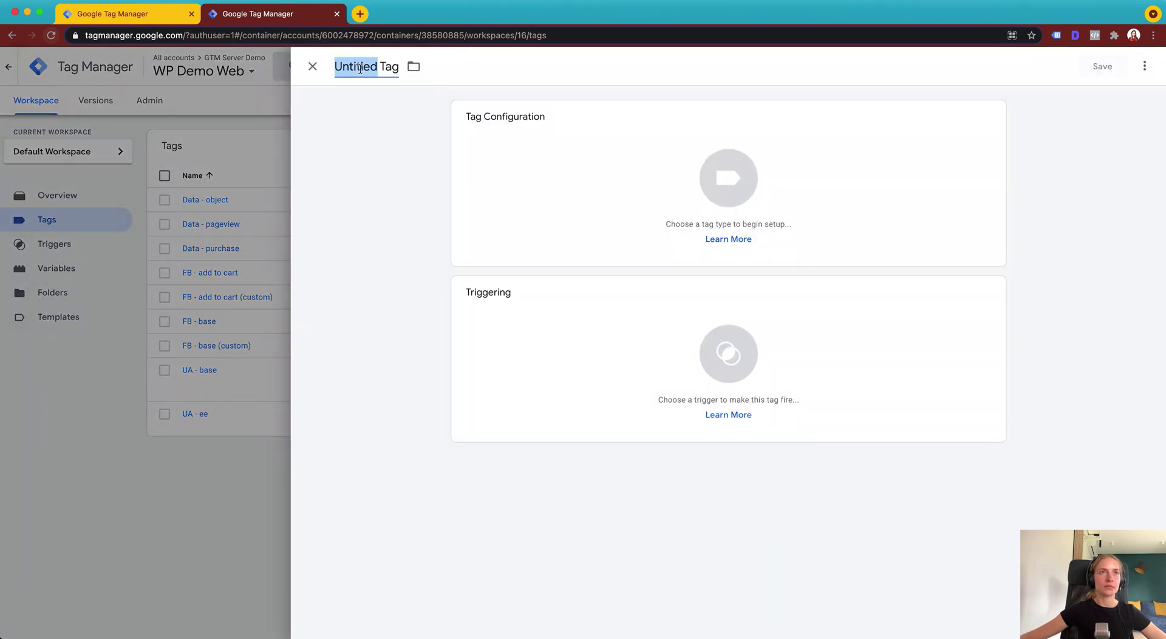
{"action": "type", "text": "G"}
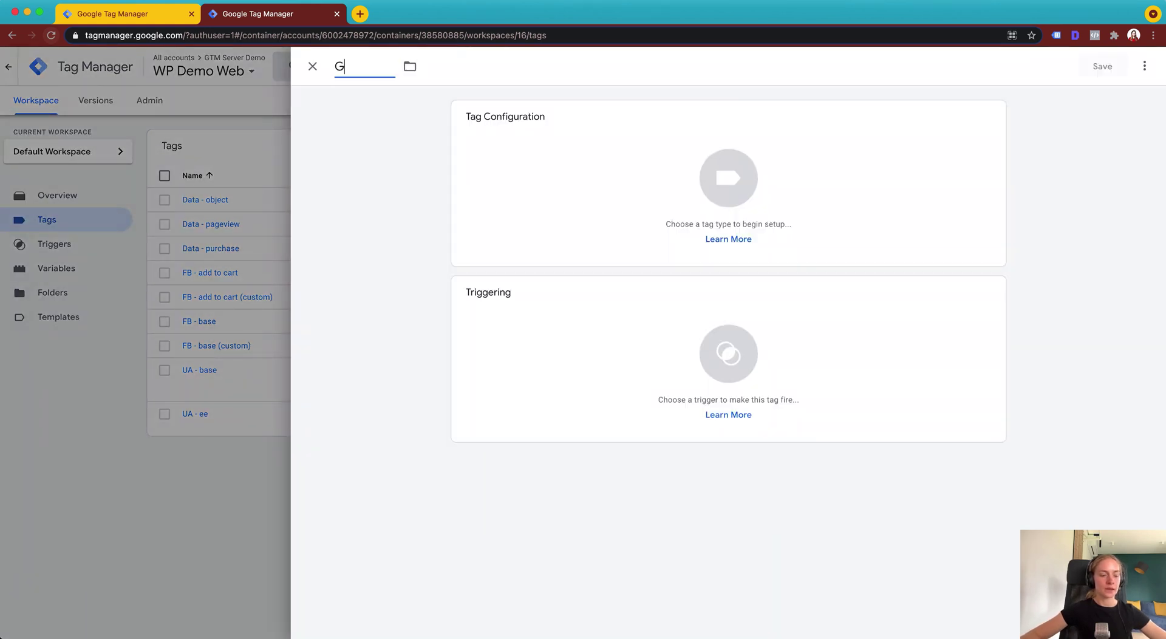
{"action": "type", "text": "A4 - base"}
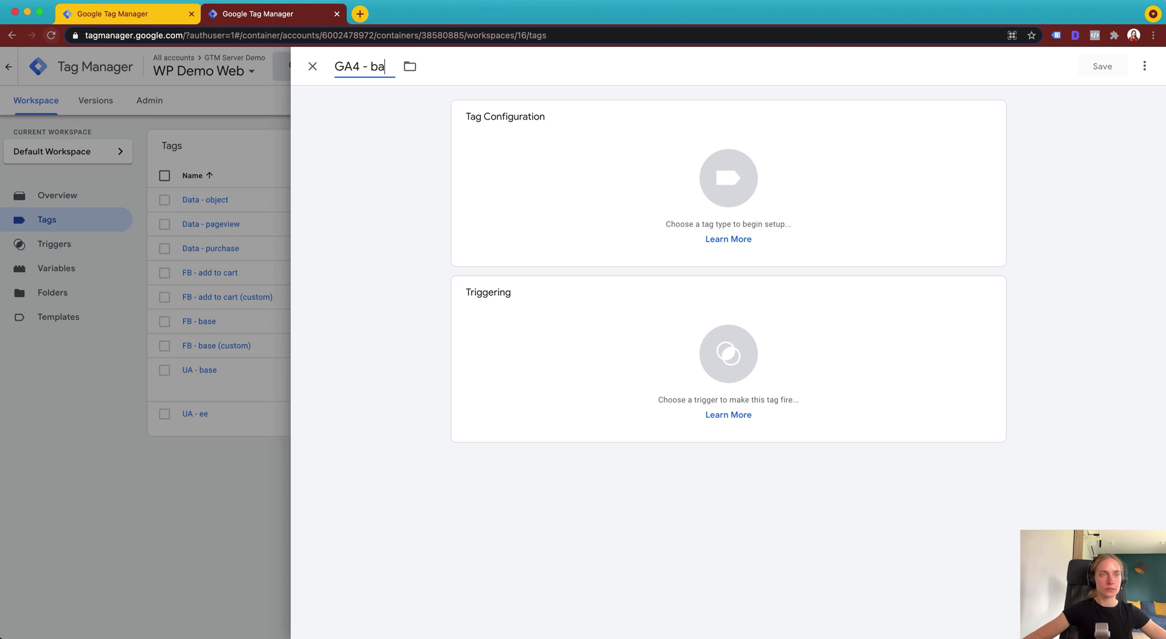
{"action": "left_click", "coordinate": [733, 181]}
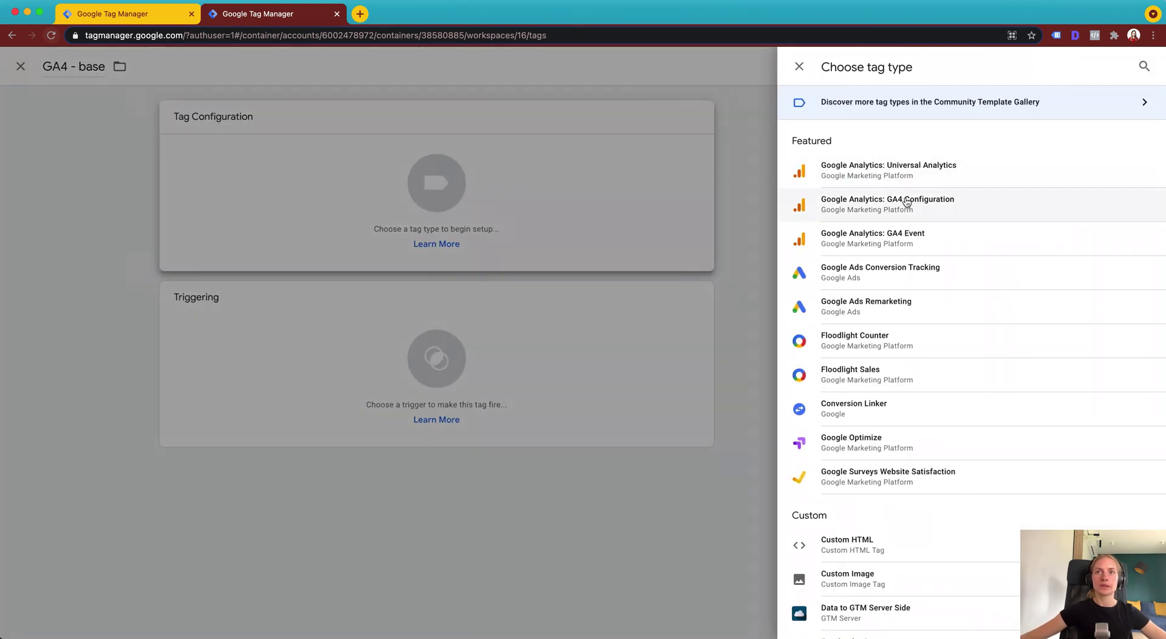
{"action": "left_click", "coordinate": [934, 211]}
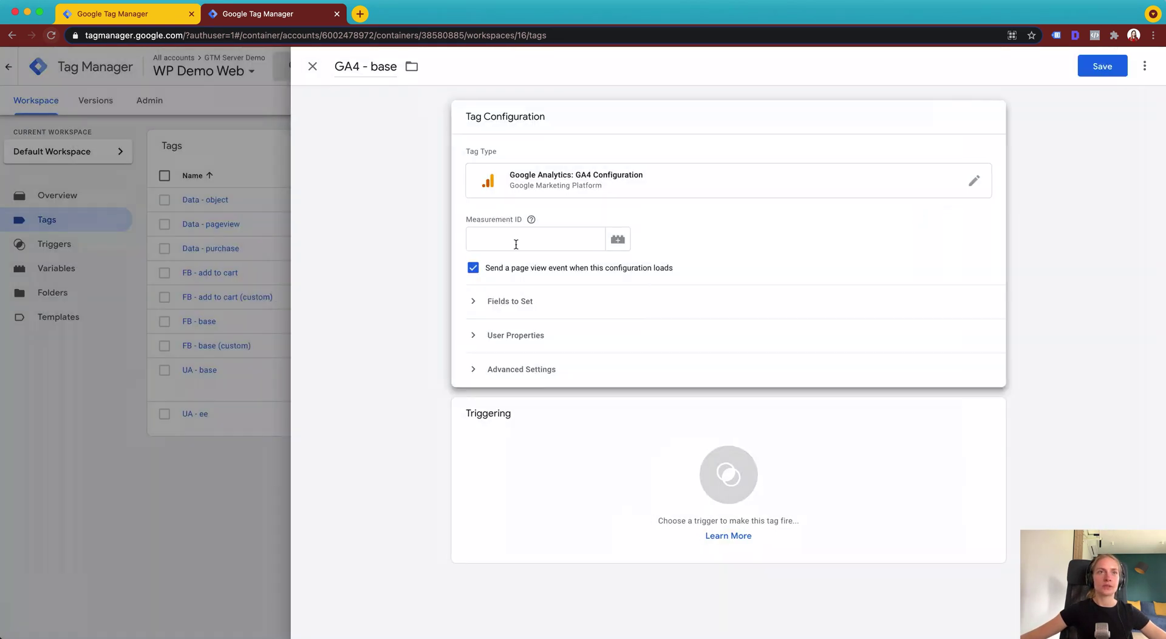
- Set the measurement ID of the GA4 - base tag to the {{GA4 ID}} variable
{"action": "left_click", "coordinate": [520, 241]}
{"action": "type", "text": "{{"}
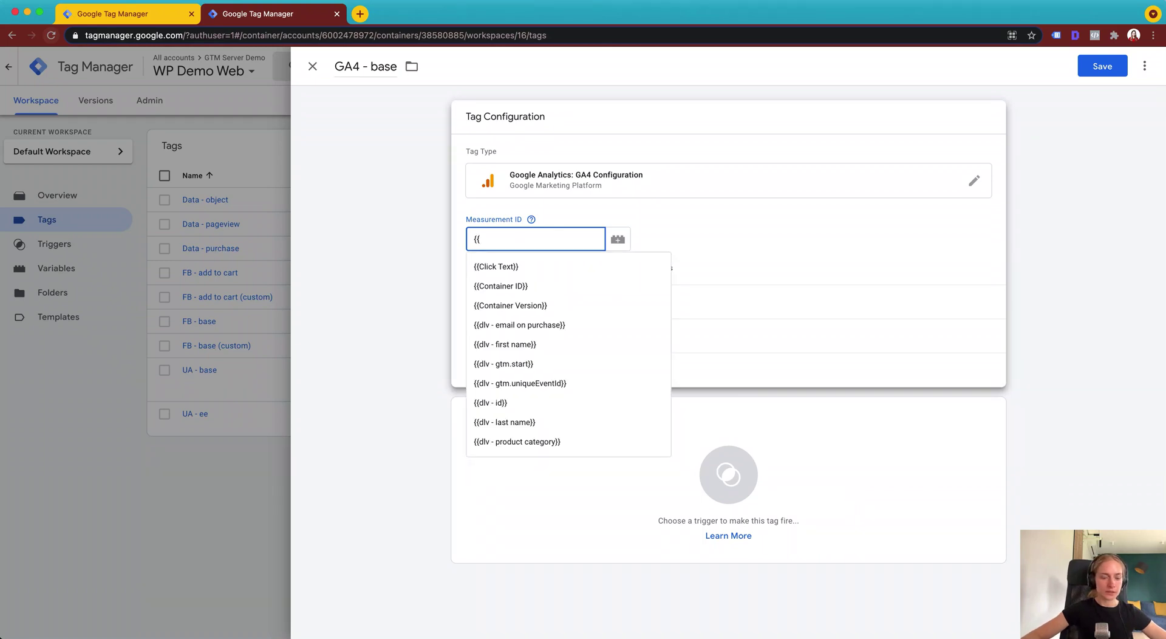
{"action": "type", "text": "ga"}
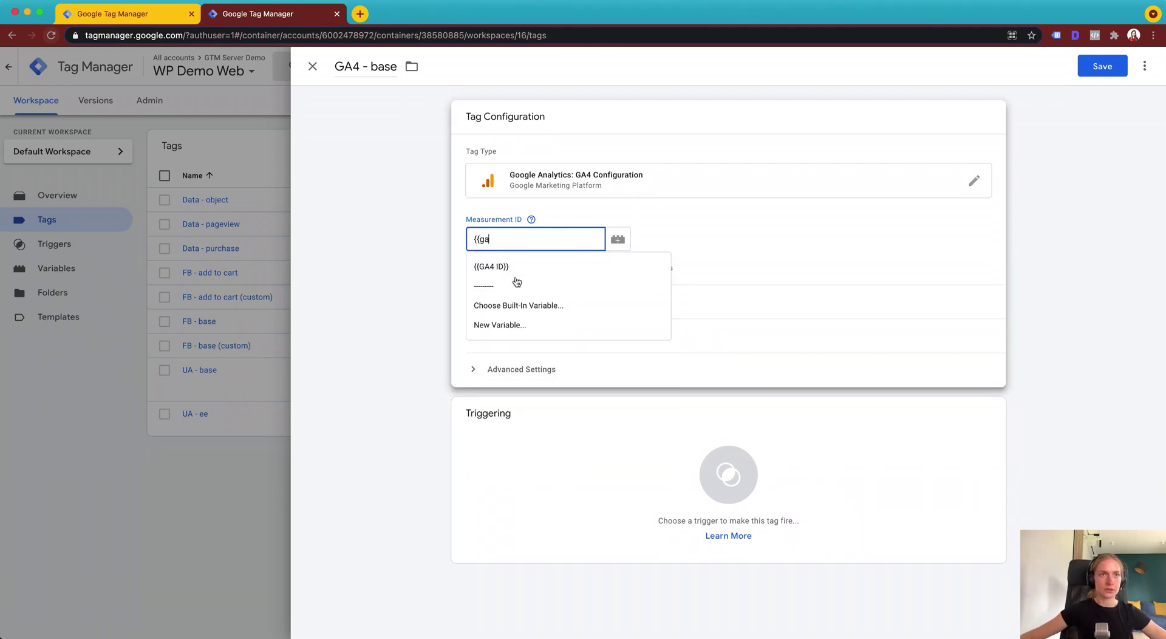
{"action": "left_click", "coordinate": [516, 272]}
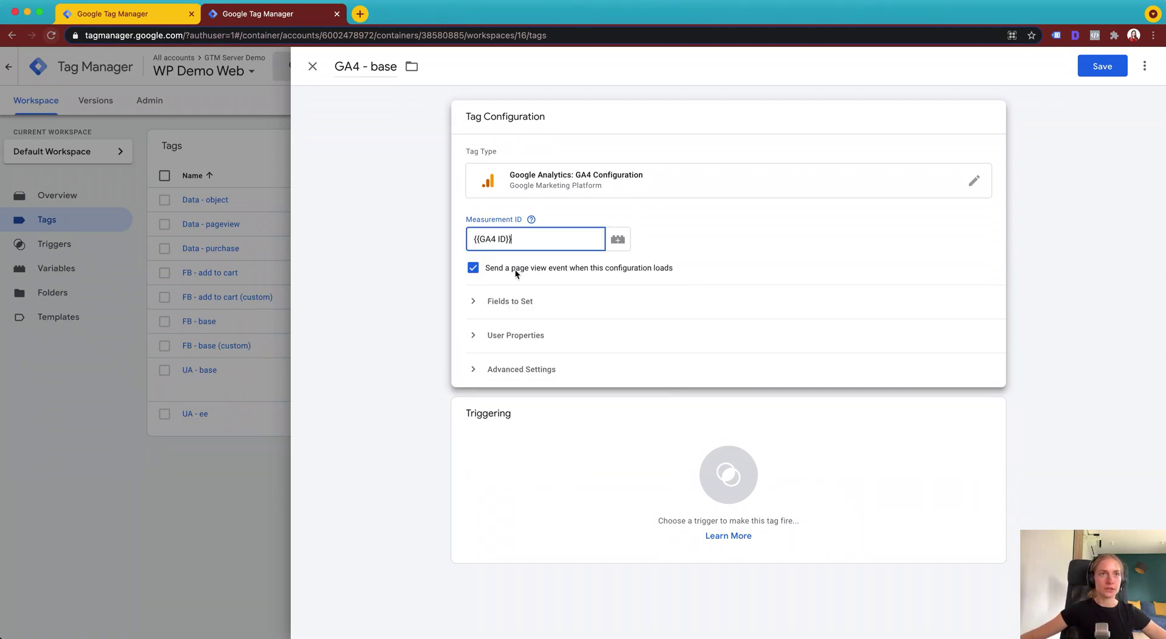
- Add a field to set named transport_url with the value {{server-side domain}} to the GA4 - base tag
{"action": "left_click", "coordinate": [473, 304]}
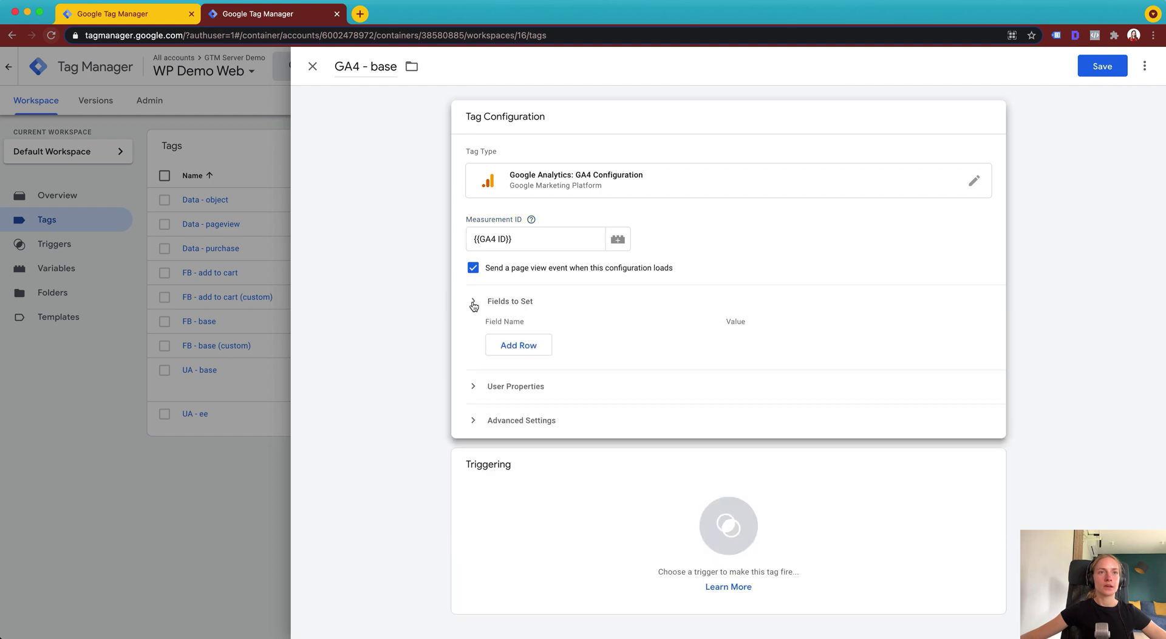
{"action": "left_click", "coordinate": [526, 345]}
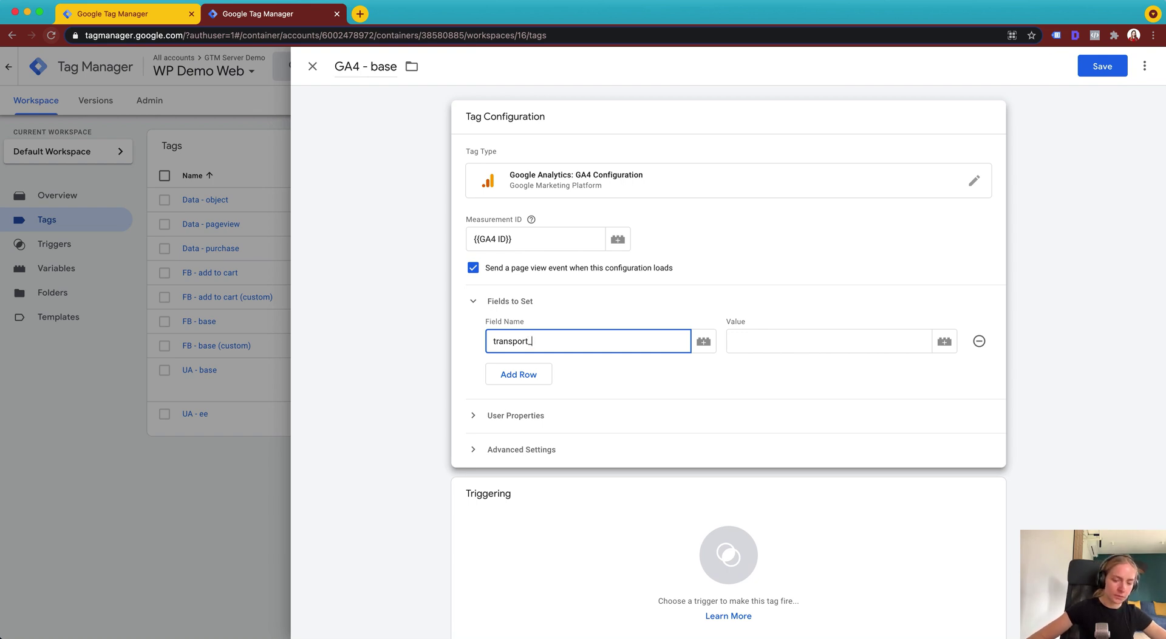
{"action": "left_click", "coordinate": [751, 341]}
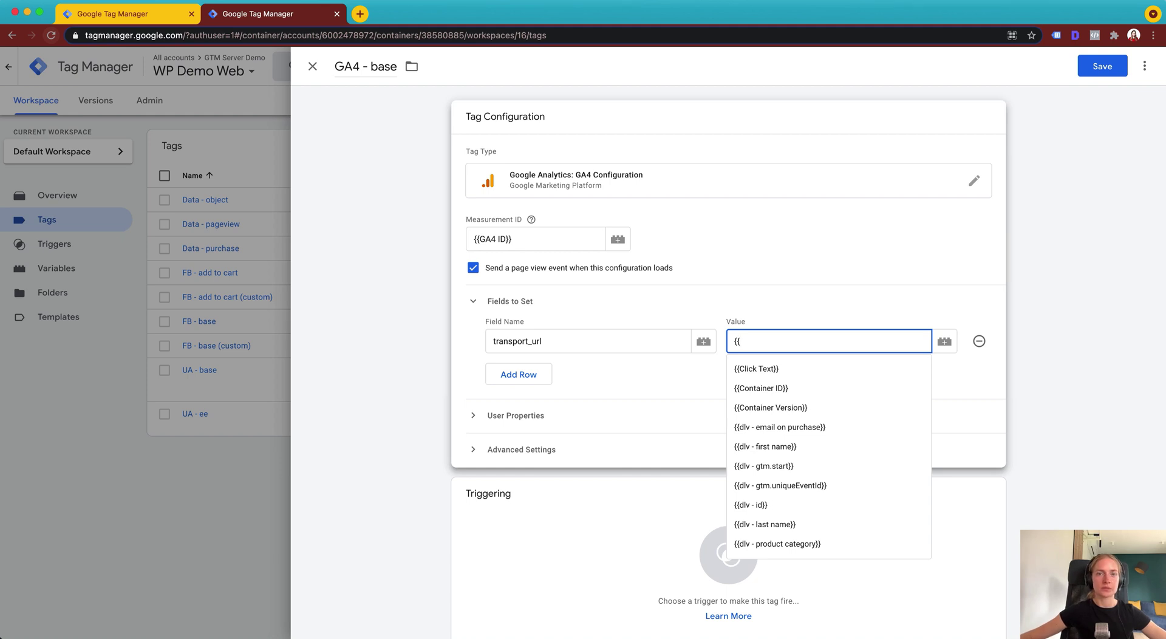
{"action": "type", "text": "{{"}
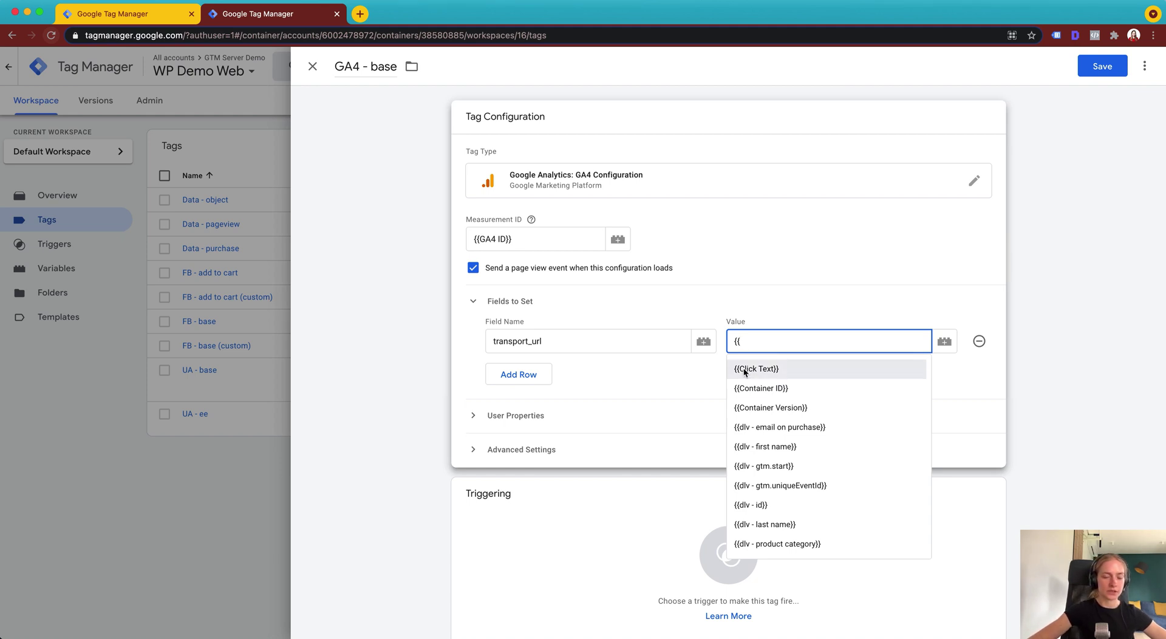
{"action": "type", "text": "ta"}
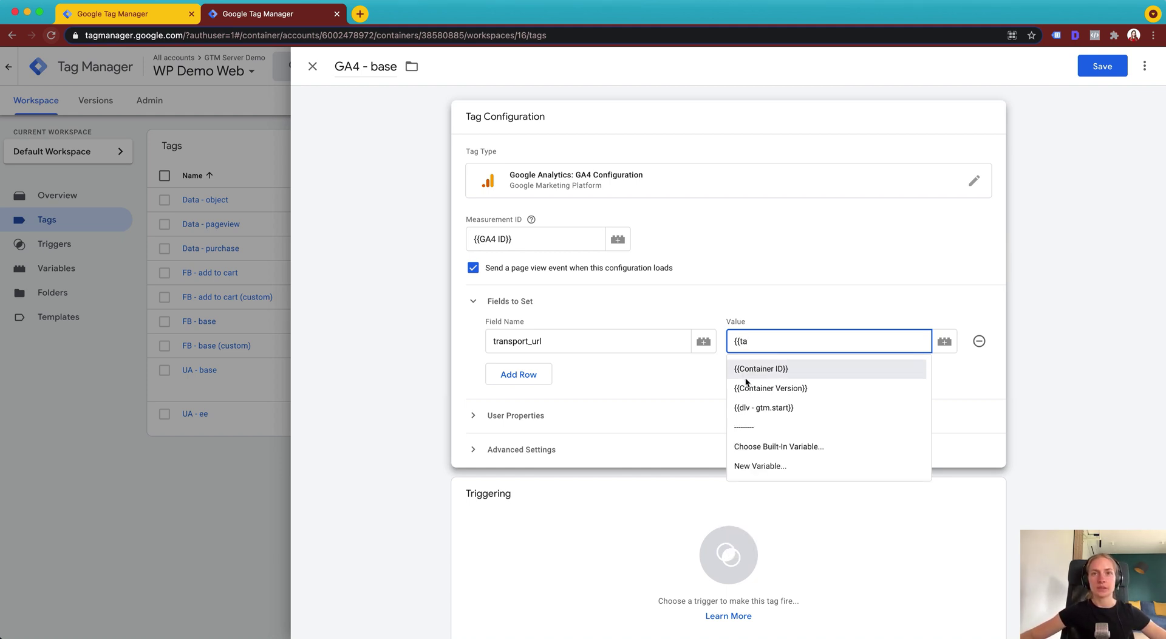
{"action": "key", "text": "BackSpace"}
{"action": "key", "text": "BackSpace"}
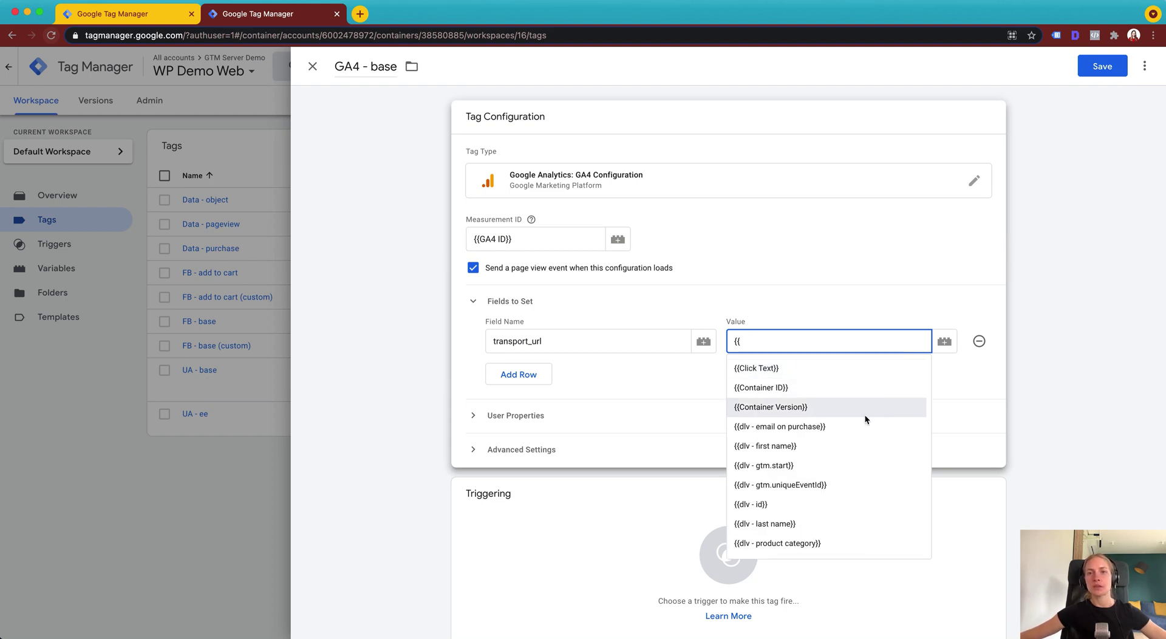
{"action": "scroll", "coordinate": [865, 414], "scroll_direction": "down", "scroll_amount": 3}
{"action": "scroll", "coordinate": [851, 472], "scroll_direction": "down", "scroll_amount": 1}
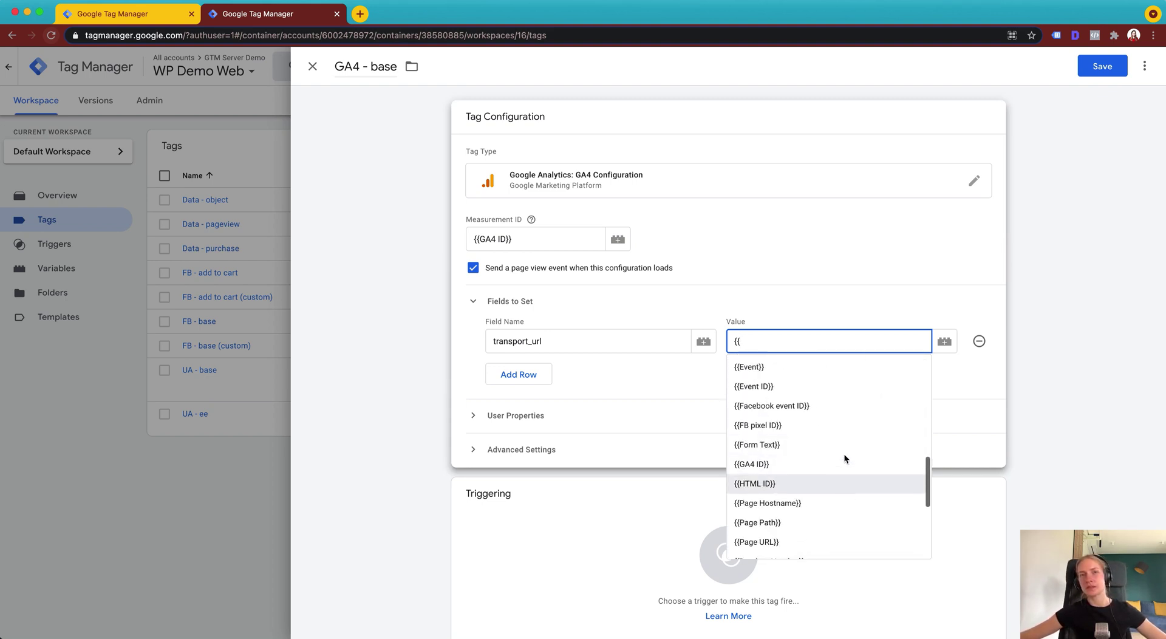
{"action": "scroll", "coordinate": [843, 453], "scroll_direction": "up", "scroll_amount": 3}
{"action": "type", "text": "se"}
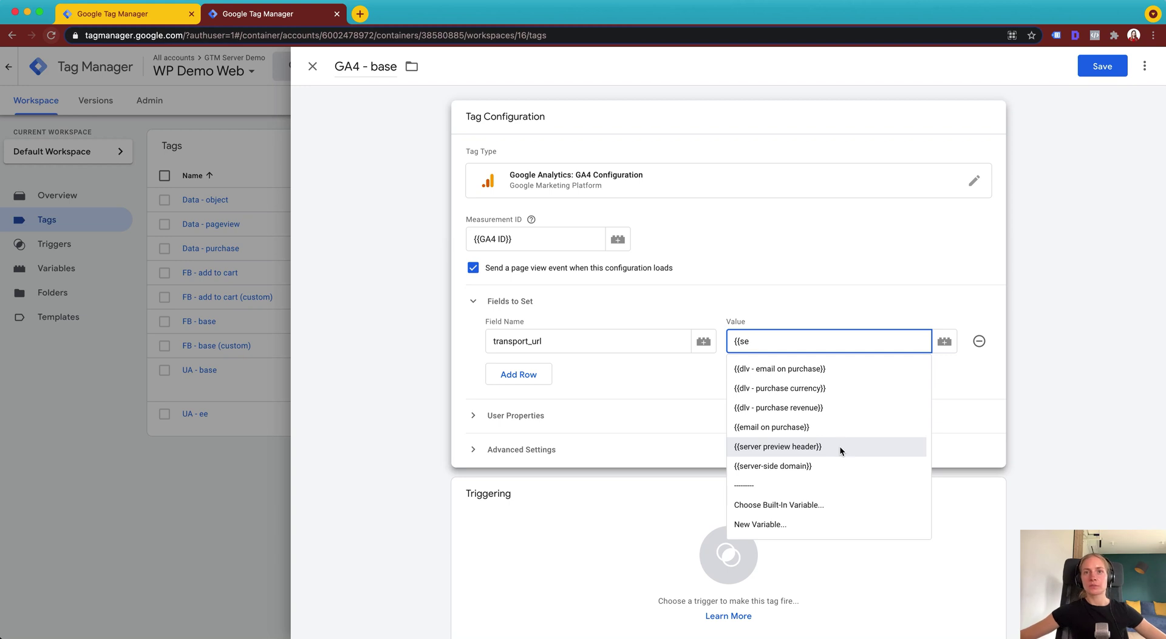
{"action": "left_click", "coordinate": [829, 467]}
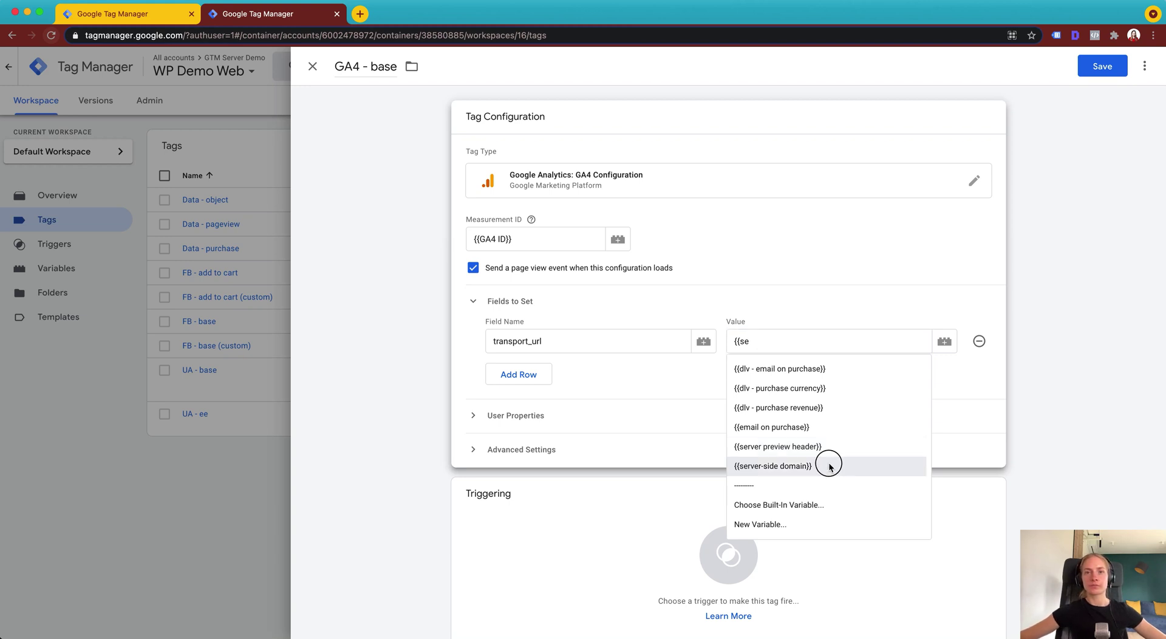
{"action": "left_click", "coordinate": [1017, 268]}
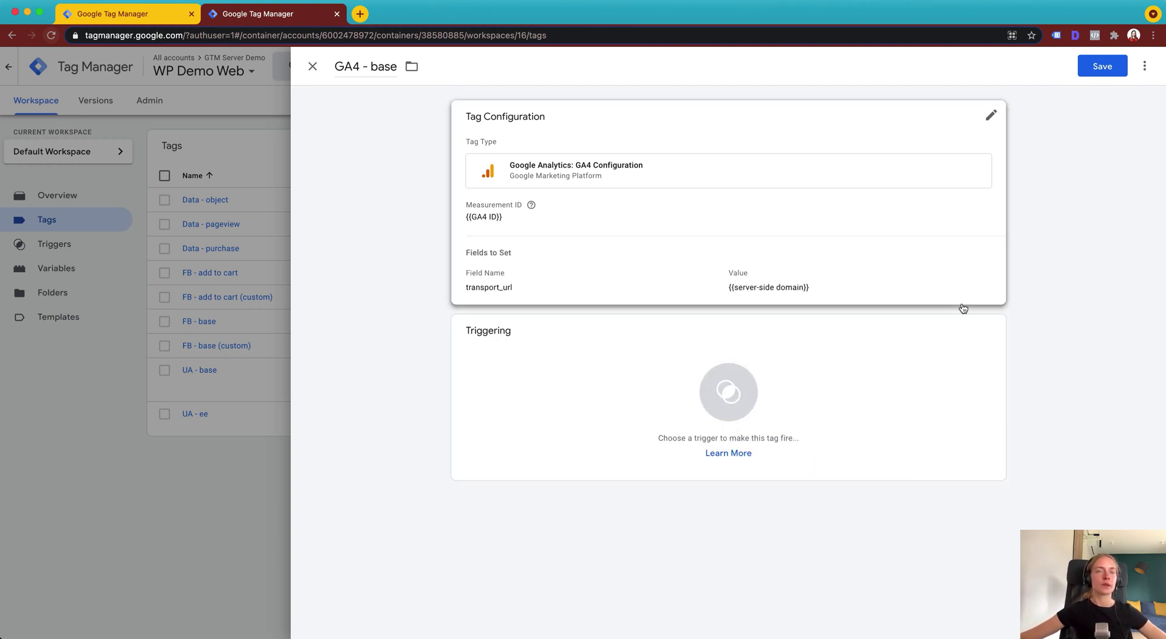
- Assign the All Pages trigger to the GA4 - base tag and save the tag
{"action": "left_click", "coordinate": [807, 377]}
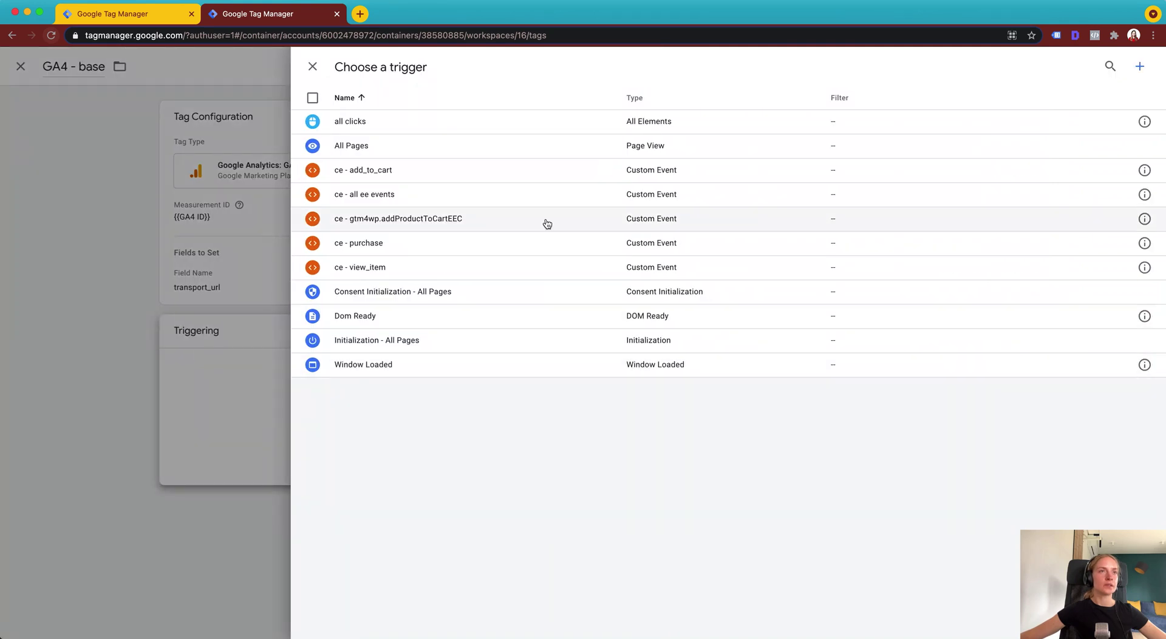
{"action": "left_click", "coordinate": [446, 145]}
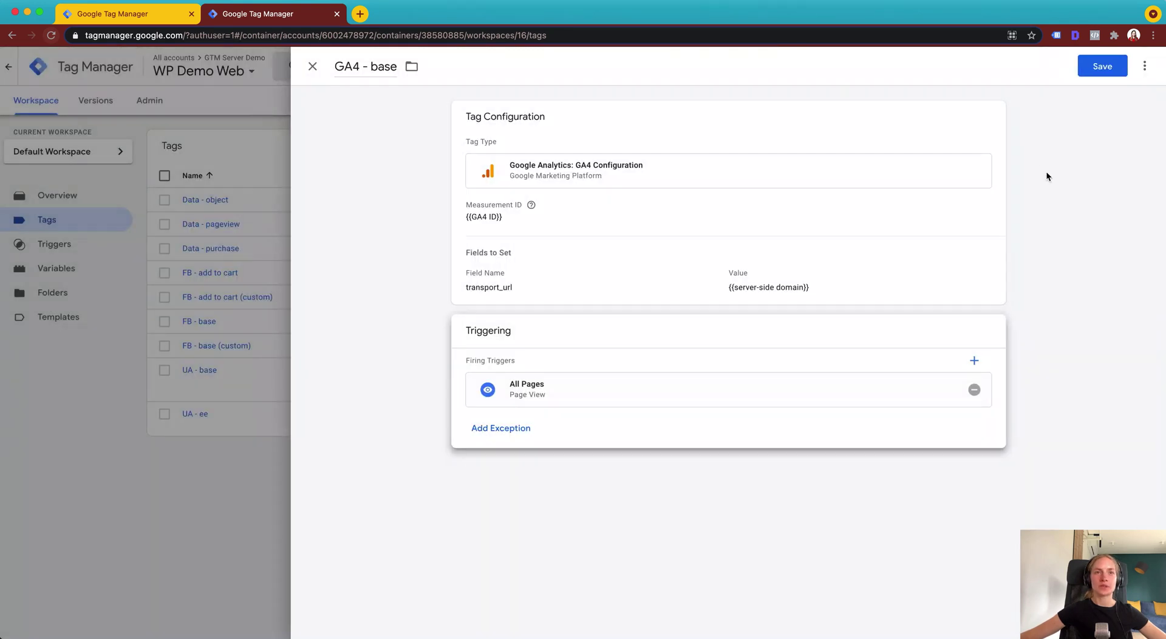
{"action": "left_click", "coordinate": [1087, 68]}
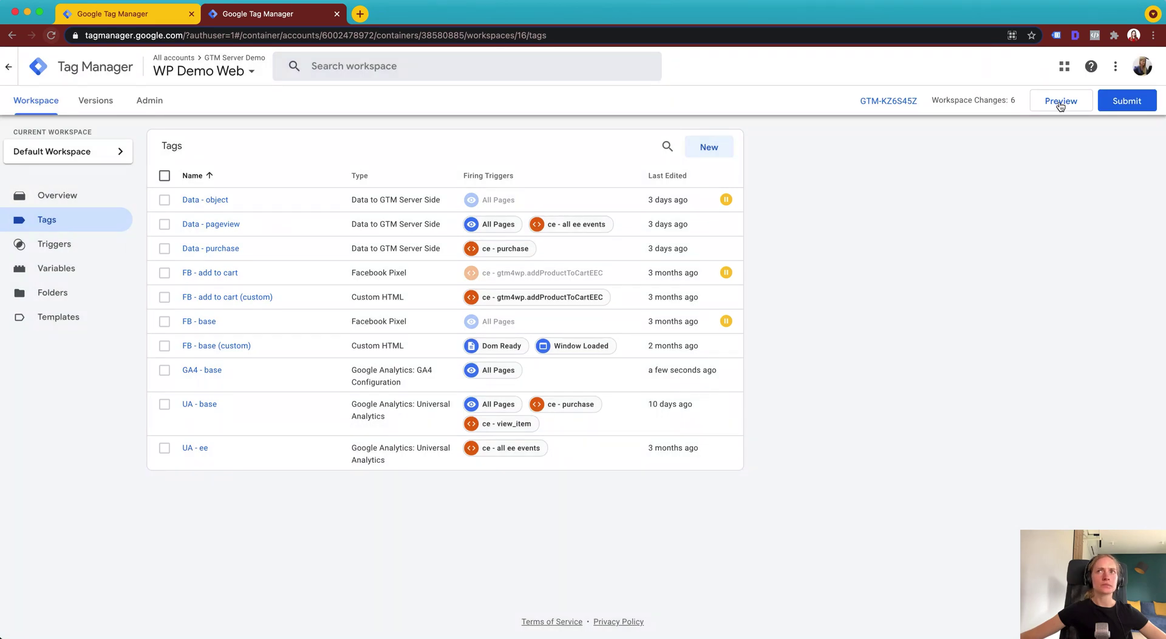
{"action": "left_click", "coordinate": [1060, 102]}
{"action": "left_click", "coordinate": [261, 14]}
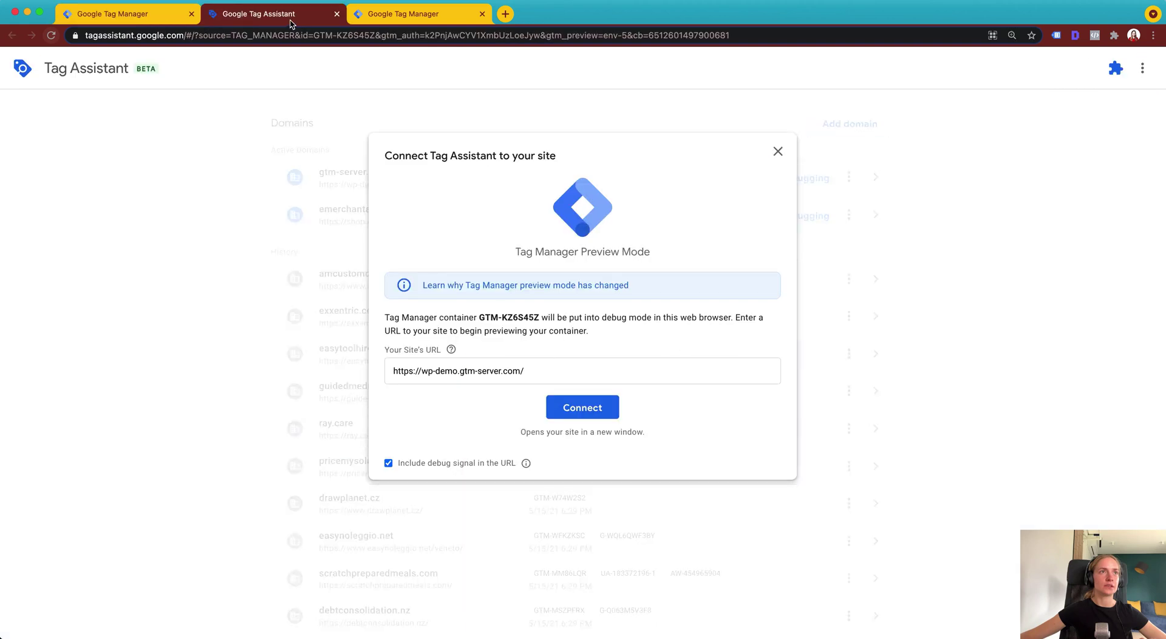
{"action": "left_click", "coordinate": [573, 400]}
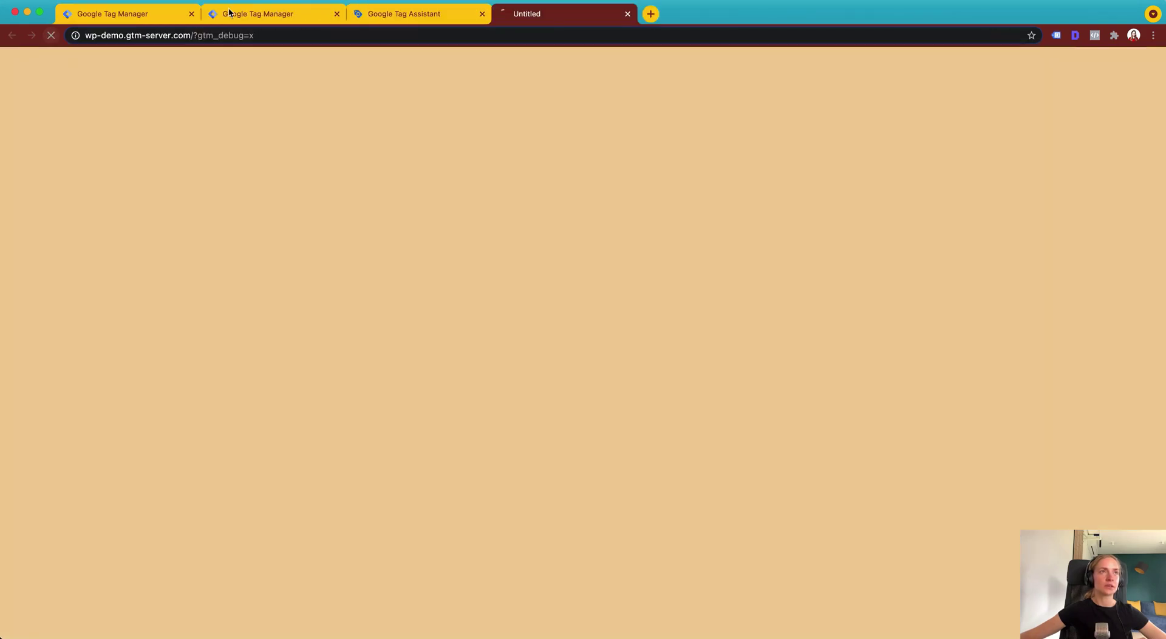
- Start the preview of the WP Demo Server container and place its debug page just before the Tag Assistant page
{"action": "left_click", "coordinate": [159, 13]}
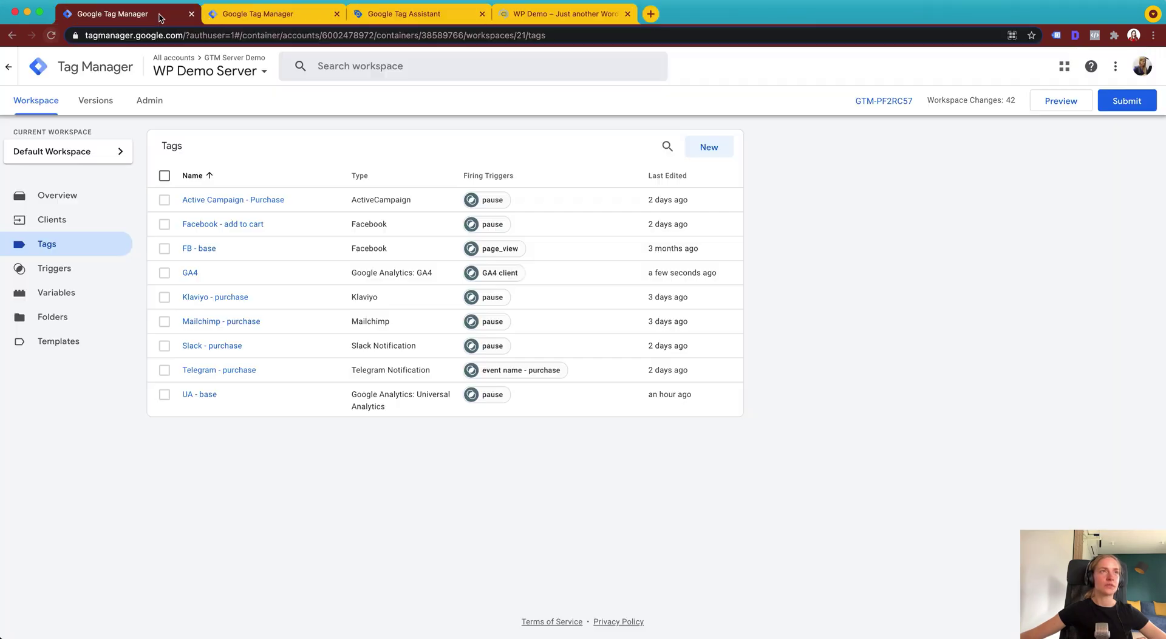
{"action": "left_click", "coordinate": [1053, 101]}
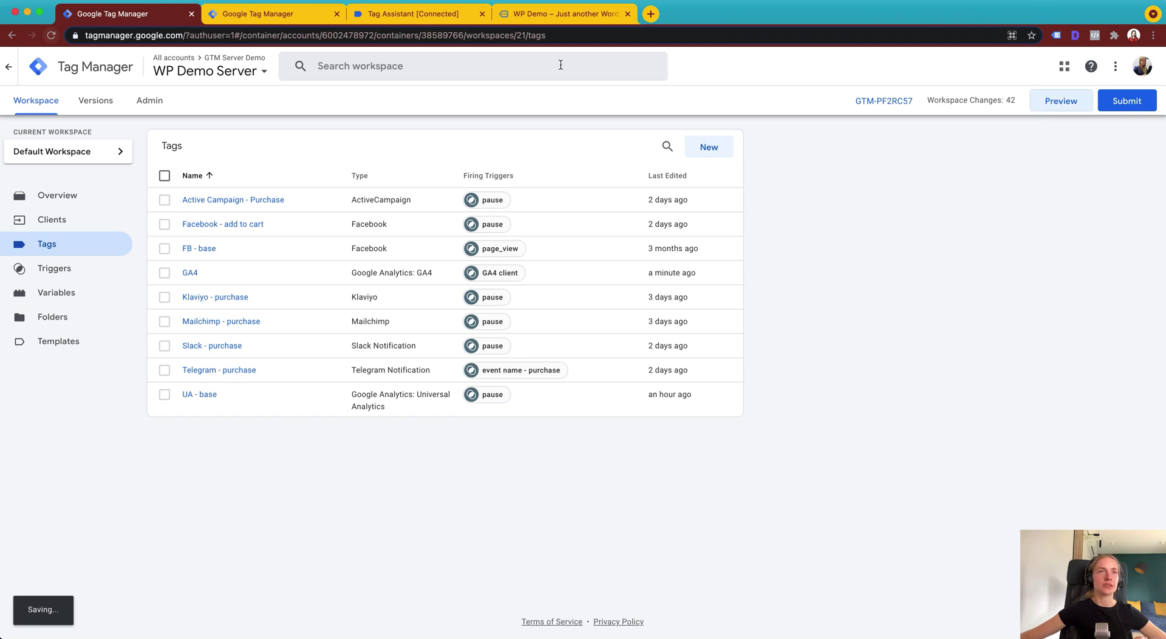
{"action": "left_click", "coordinate": [315, 10]}
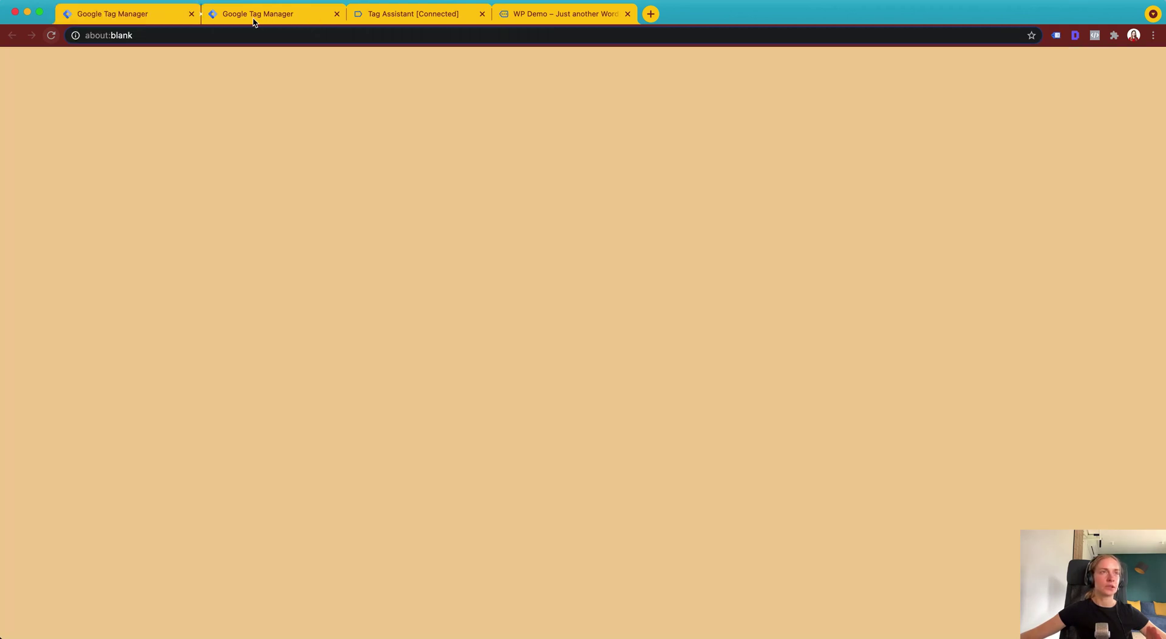
{"action": "left_click_drag", "start_coordinate": [229, 20], "coordinate": [374, 13]}
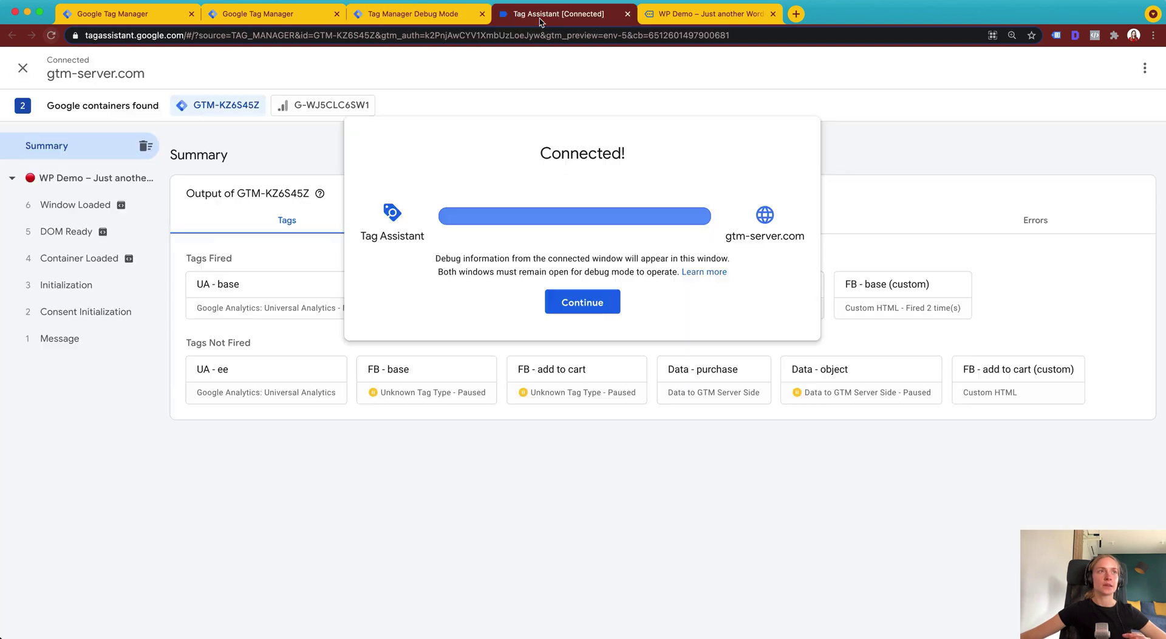
- Dismiss Tag Assistant's connection notice and reload the WP Demo site in debug mode
{"action": "left_click", "coordinate": [559, 18]}
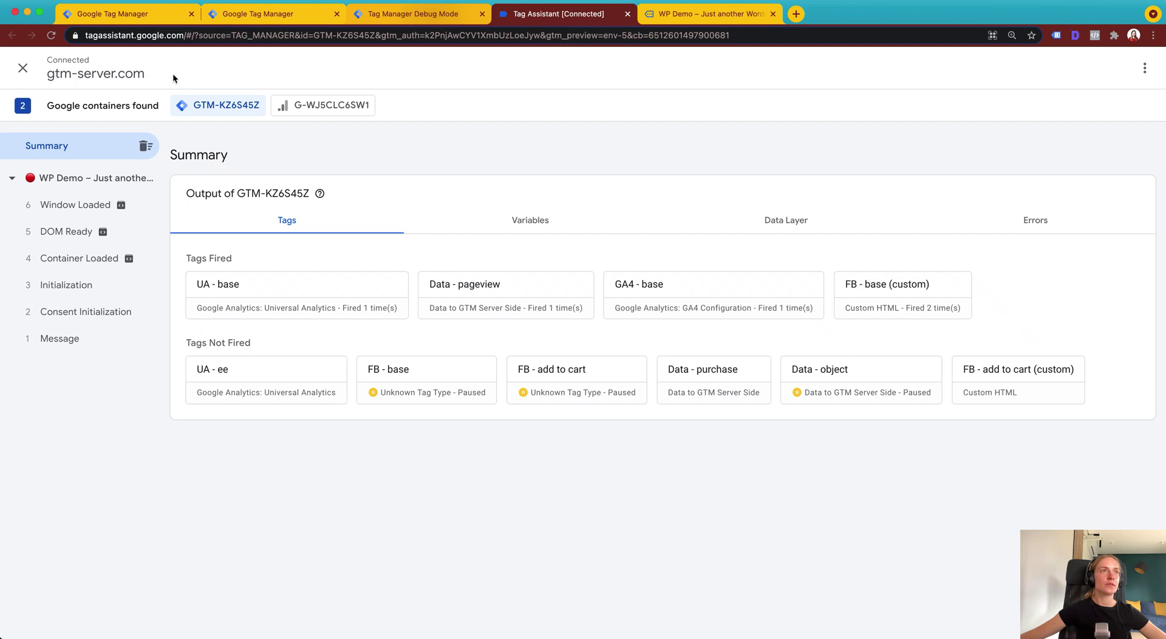
{"action": "left_click", "coordinate": [680, 13]}
{"action": "left_click", "coordinate": [666, 34]}
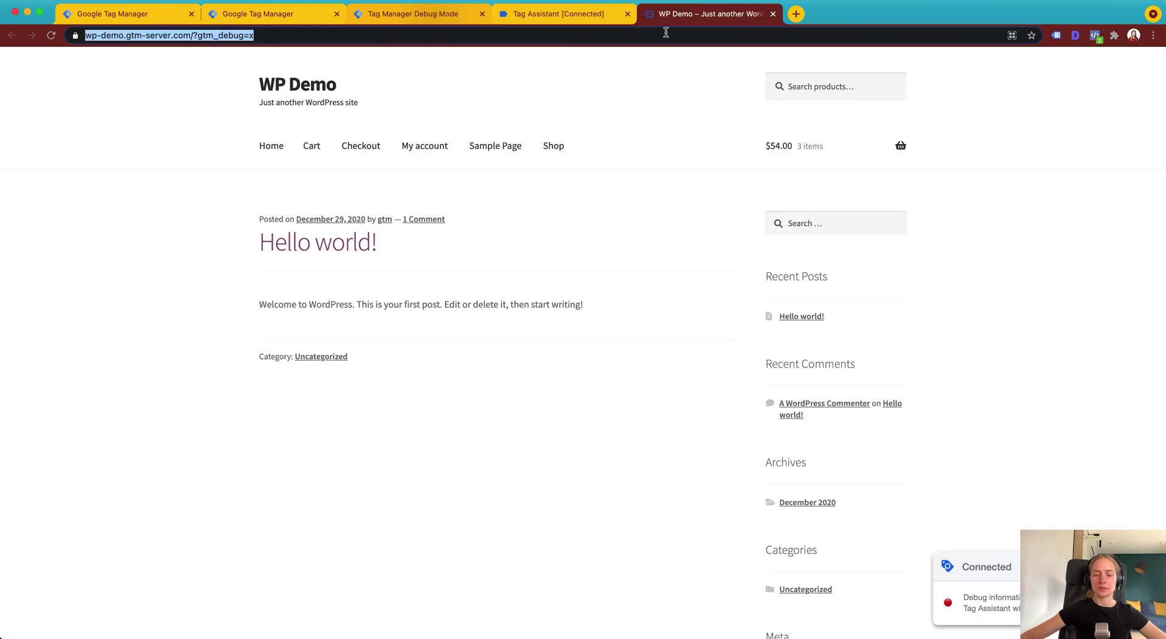
{"action": "key", "text": "Return"}
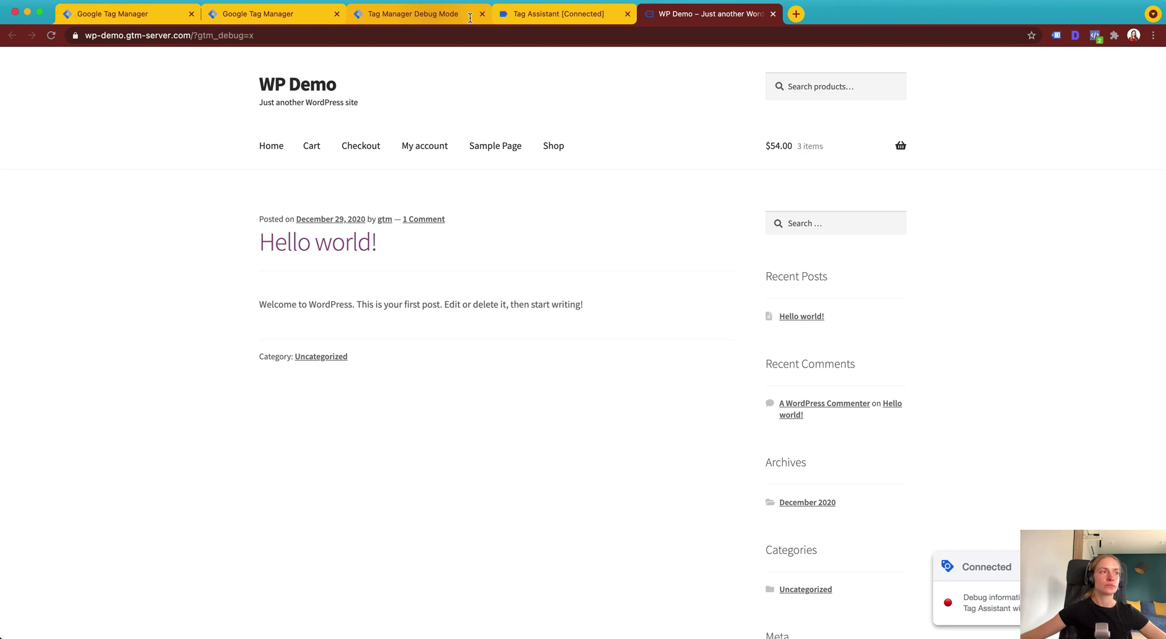
- Check which tags fired in the server and web previews, including those for the server container's page_view event
{"action": "left_click", "coordinate": [452, 15]}
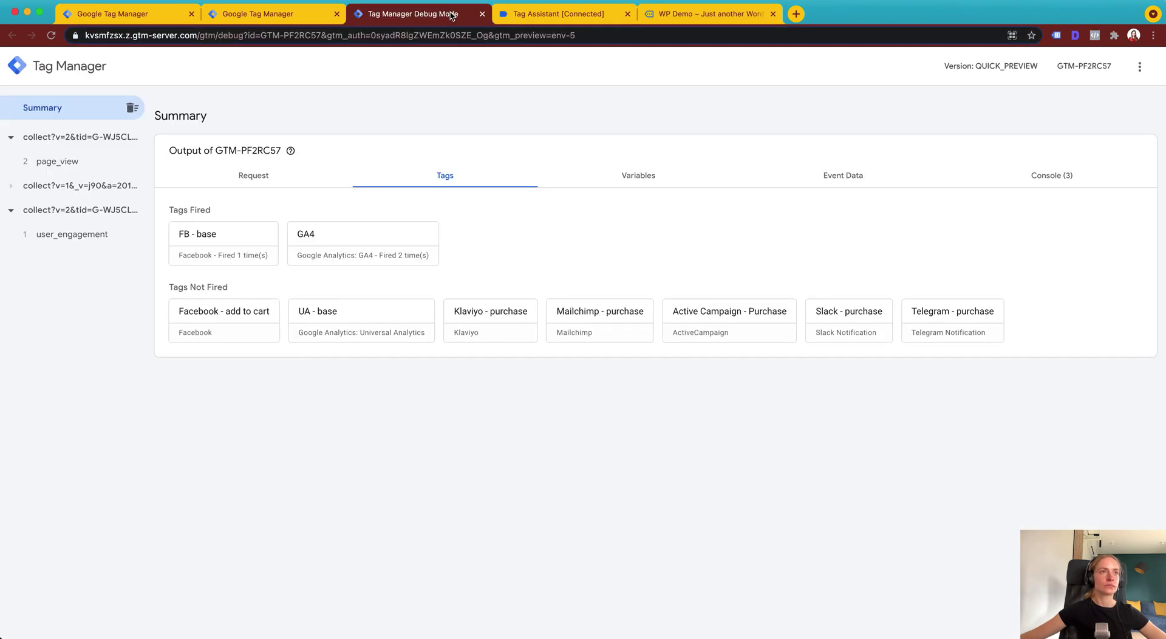
{"action": "left_click", "coordinate": [556, 15]}
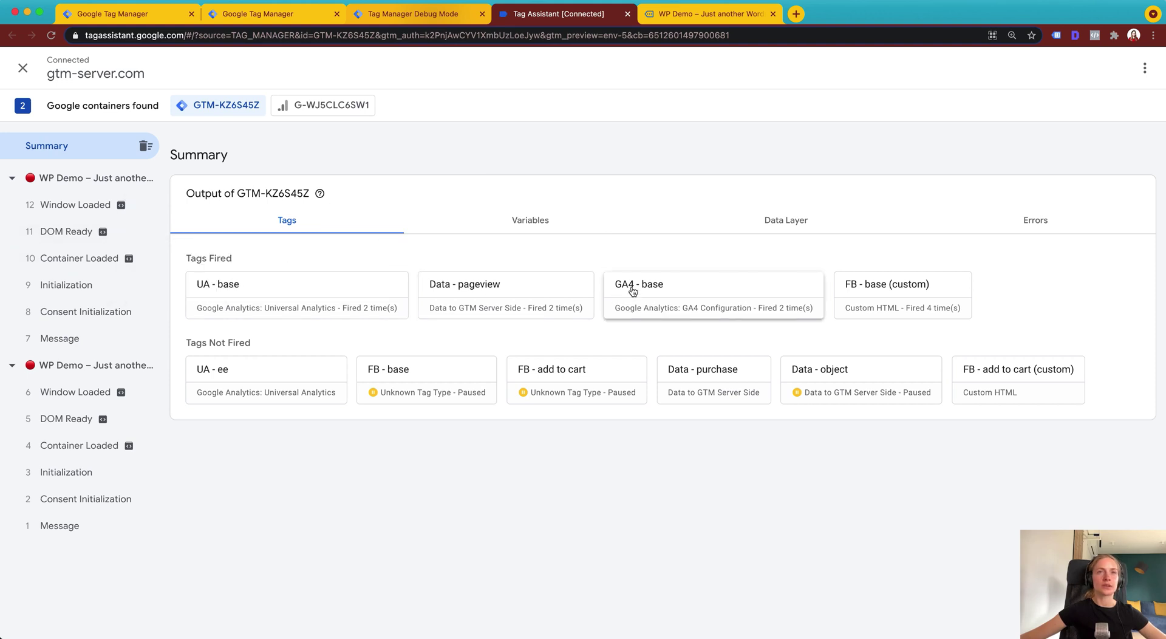
{"action": "left_click", "coordinate": [391, 14]}
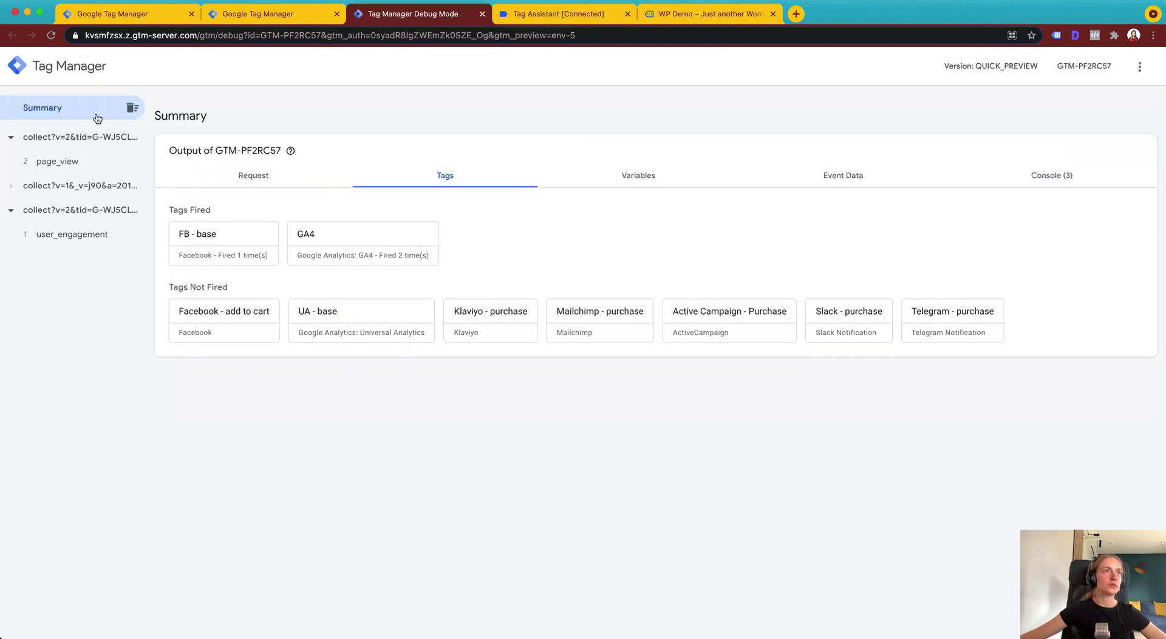
{"action": "left_click", "coordinate": [69, 164]}
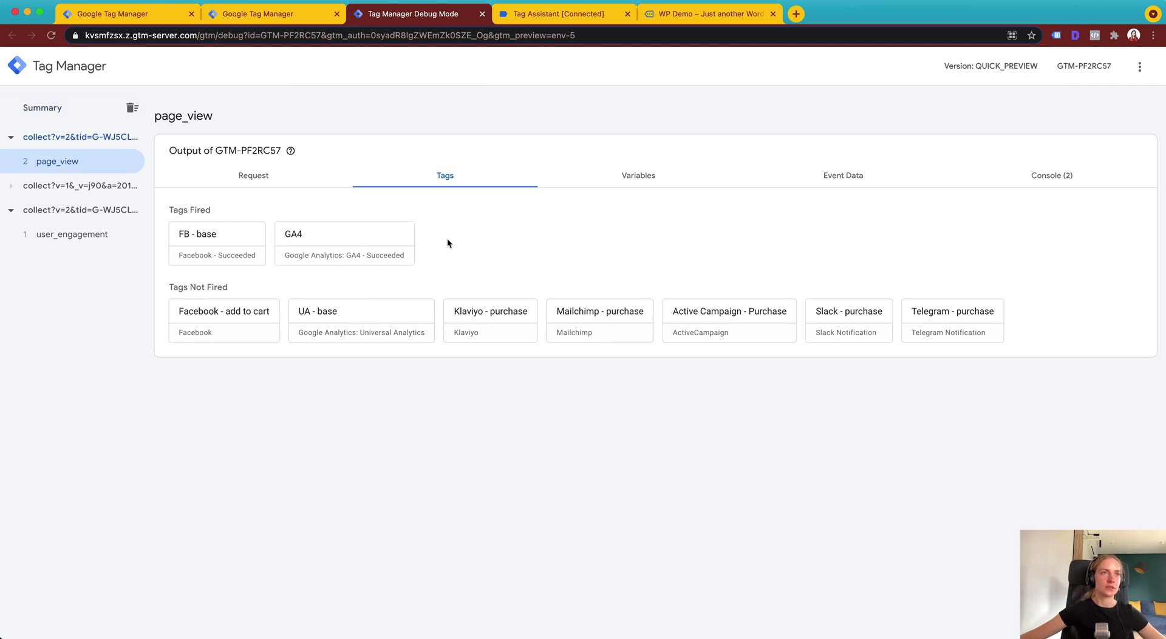
- In the WP Demo Web container, create a tag named GA4 - view item
{"action": "left_click", "coordinate": [268, 17]}
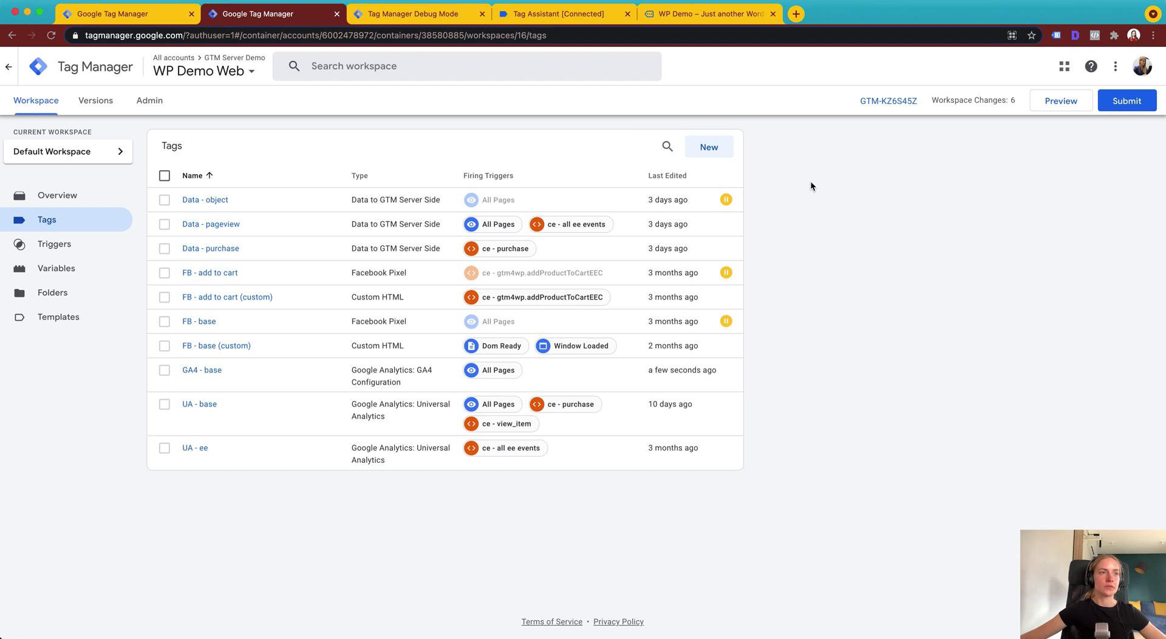
{"action": "left_click", "coordinate": [717, 151]}
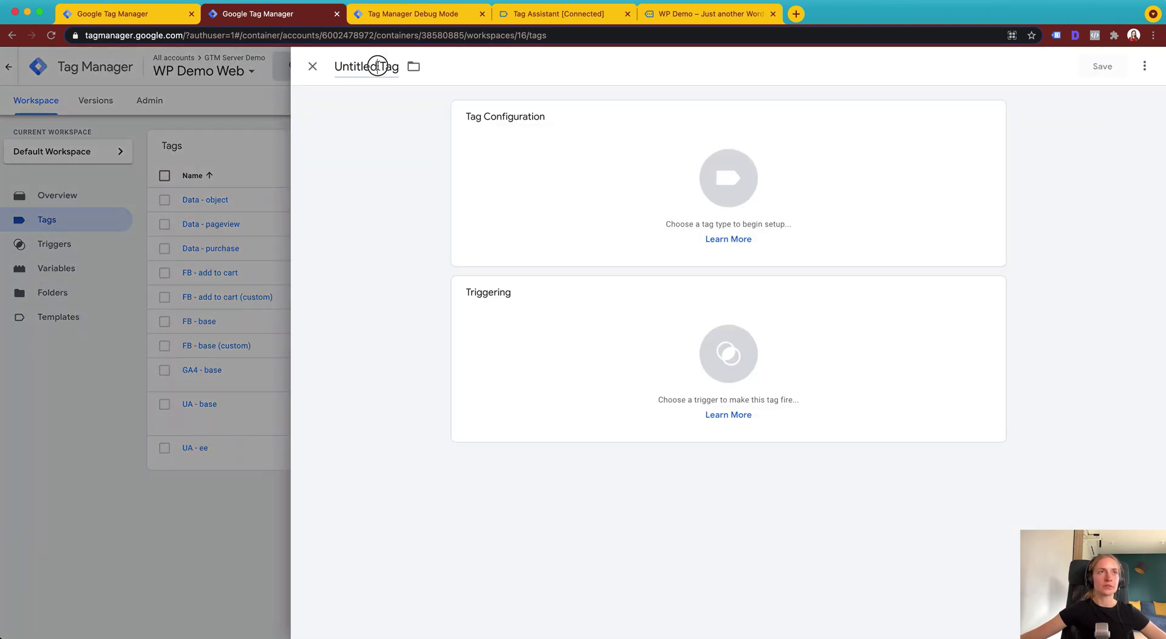
{"action": "left_click", "coordinate": [377, 66]}
{"action": "type", "text": "G"}
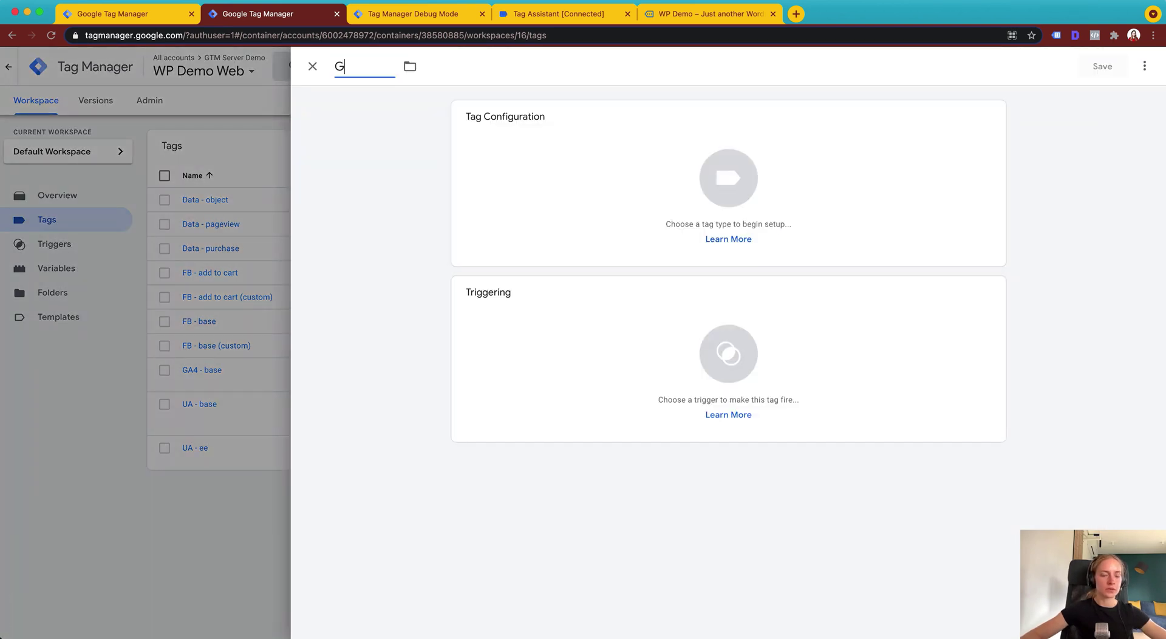
{"action": "type", "text": "A4 -"}
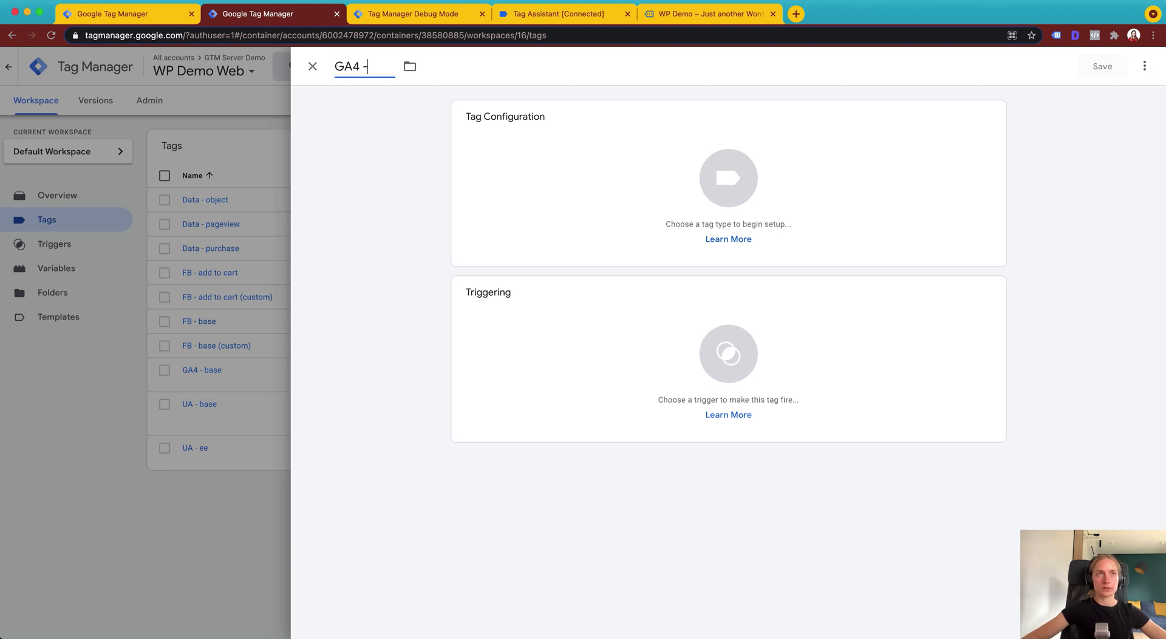
{"action": "type", "text": " view it"}
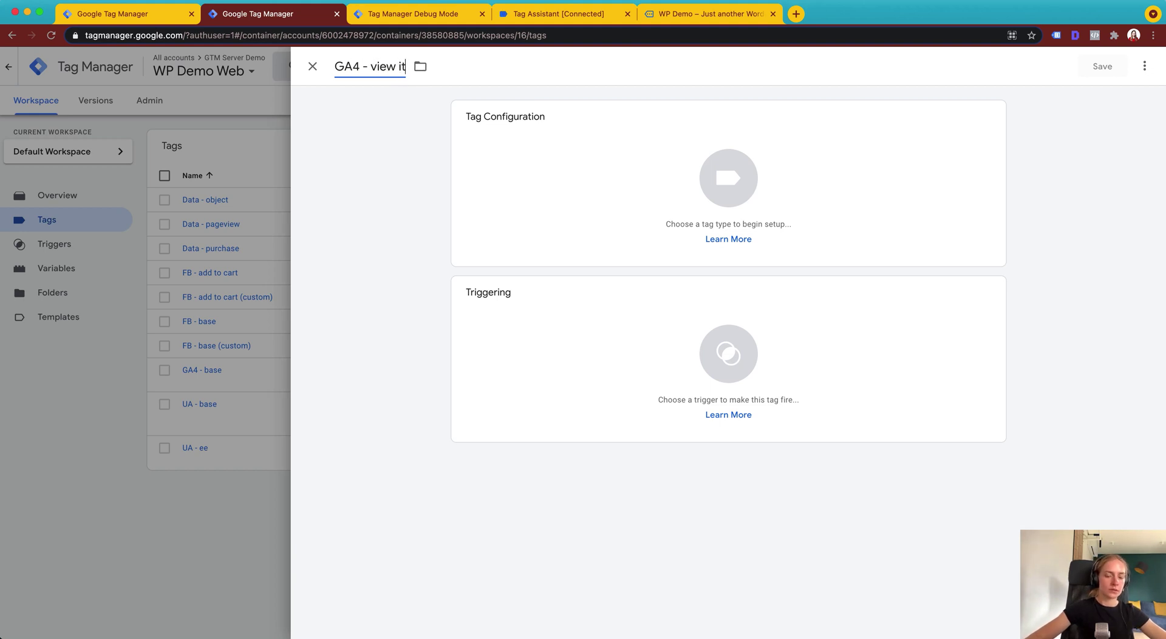
{"action": "type", "text": "em"}
- Set the tag's type to Google Analytics: GA4 Event and its configuration tag to GA4 - base
{"action": "left_click", "coordinate": [512, 192]}
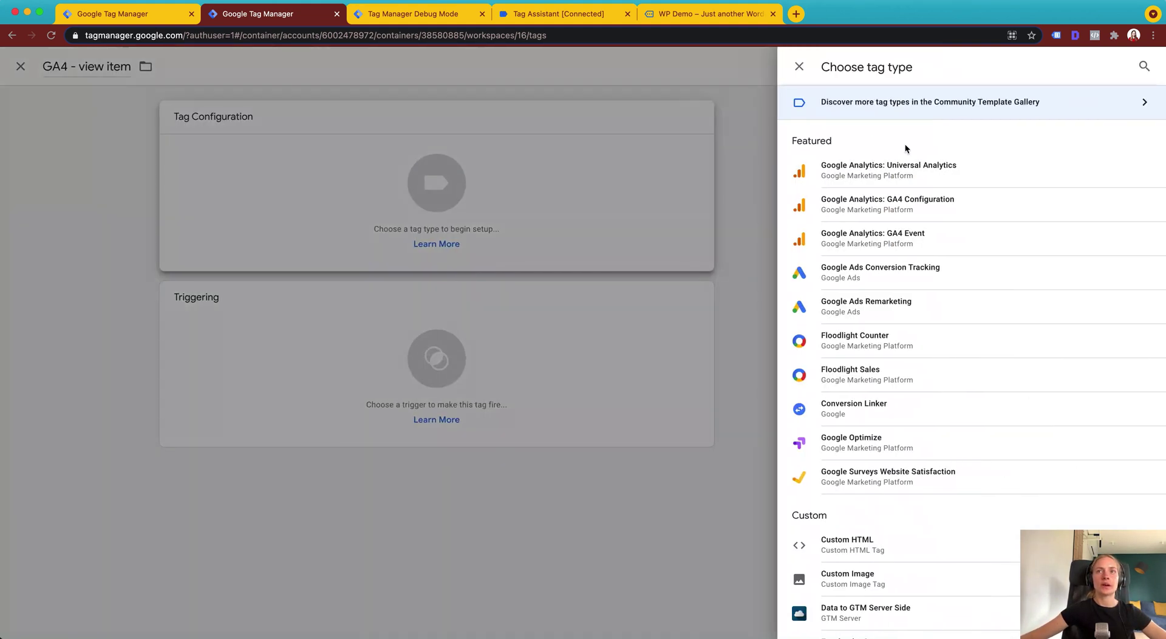
{"action": "left_click", "coordinate": [904, 243]}
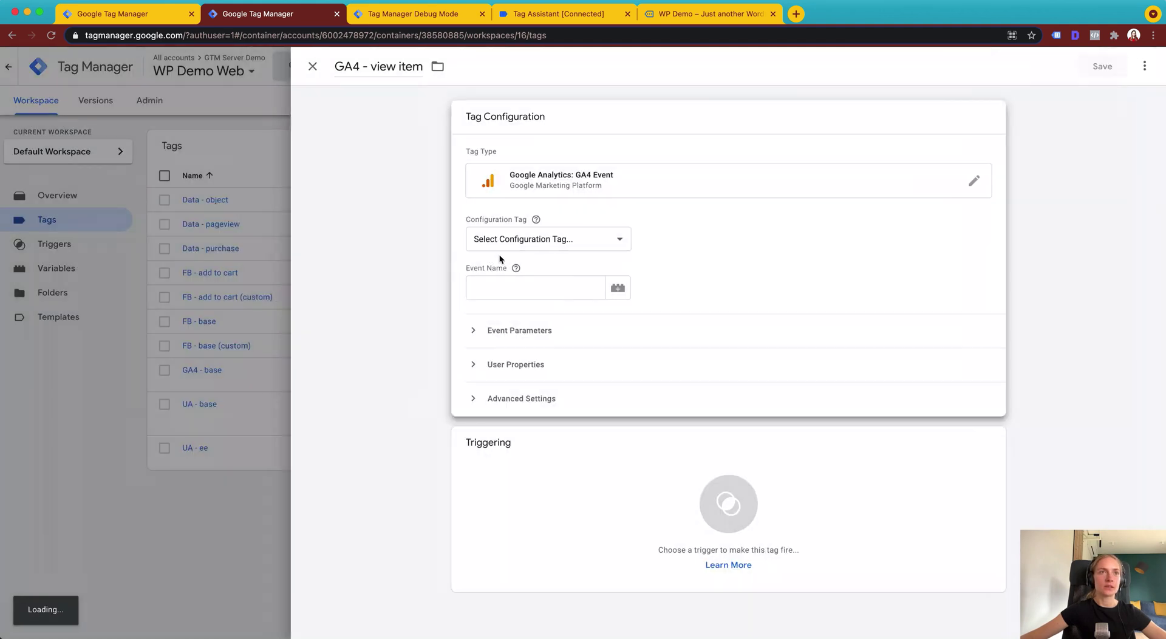
{"action": "left_click", "coordinate": [504, 242]}
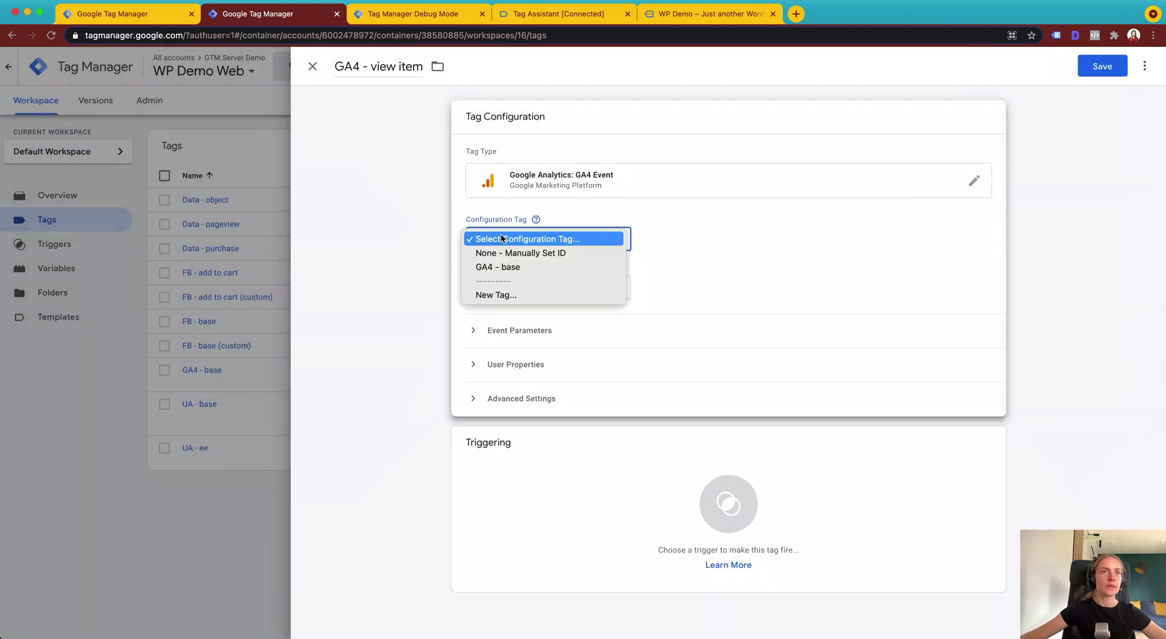
{"action": "left_click", "coordinate": [509, 268]}
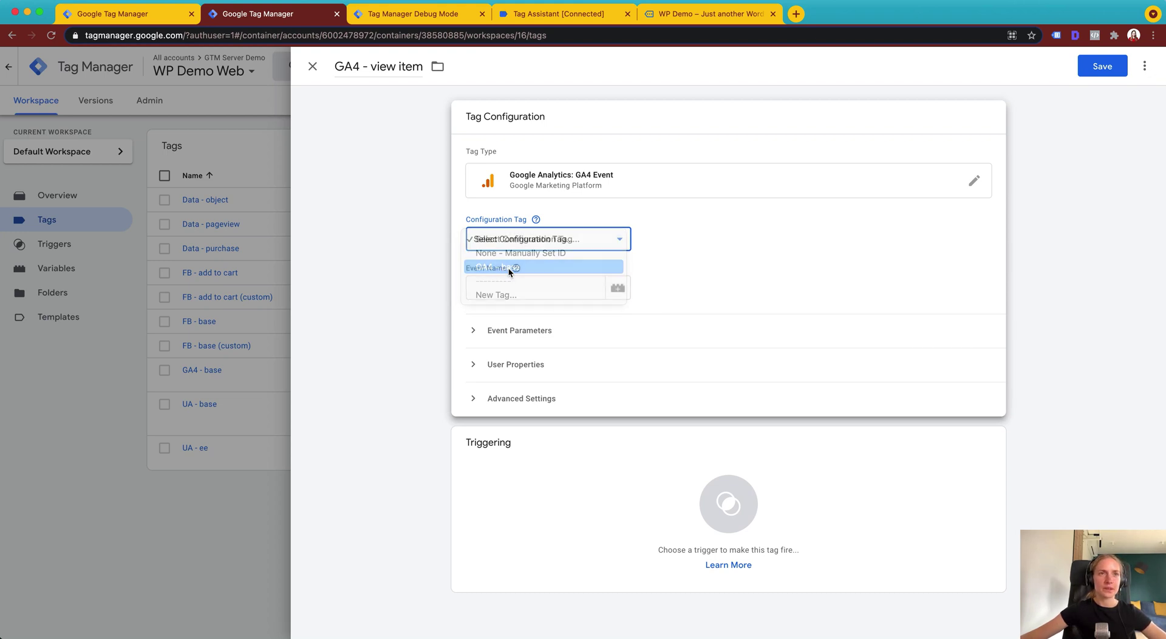
- Open the Analytics Help article on GA4 recommended events from the event name hint and find its vertical market links
{"action": "left_click", "coordinate": [497, 285]}
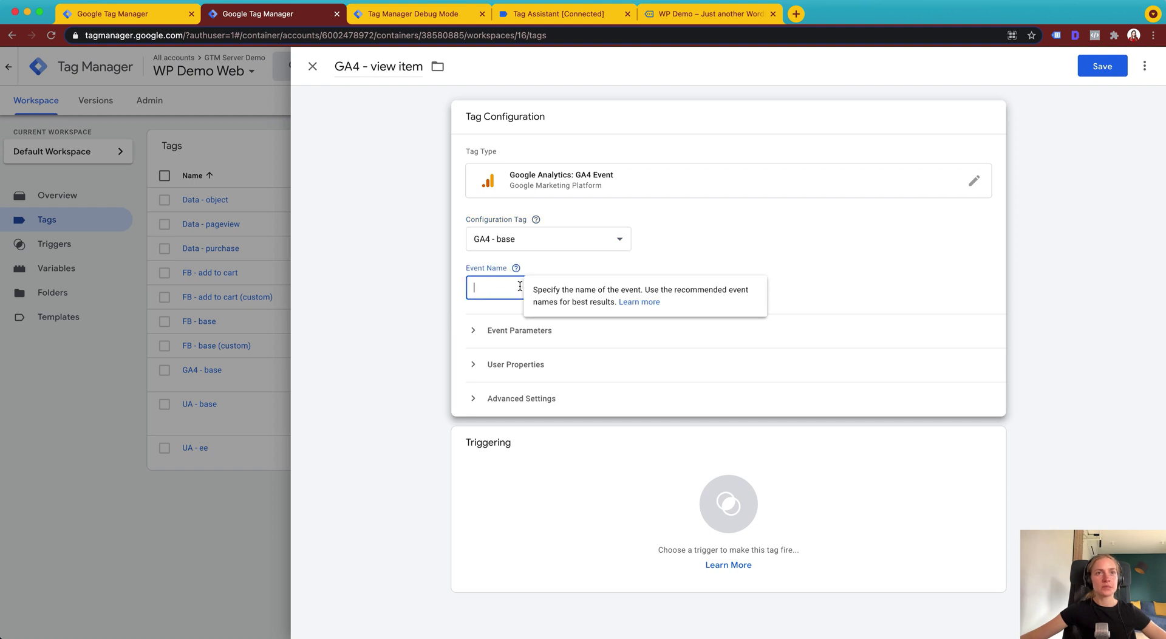
{"action": "left_click", "coordinate": [656, 304]}
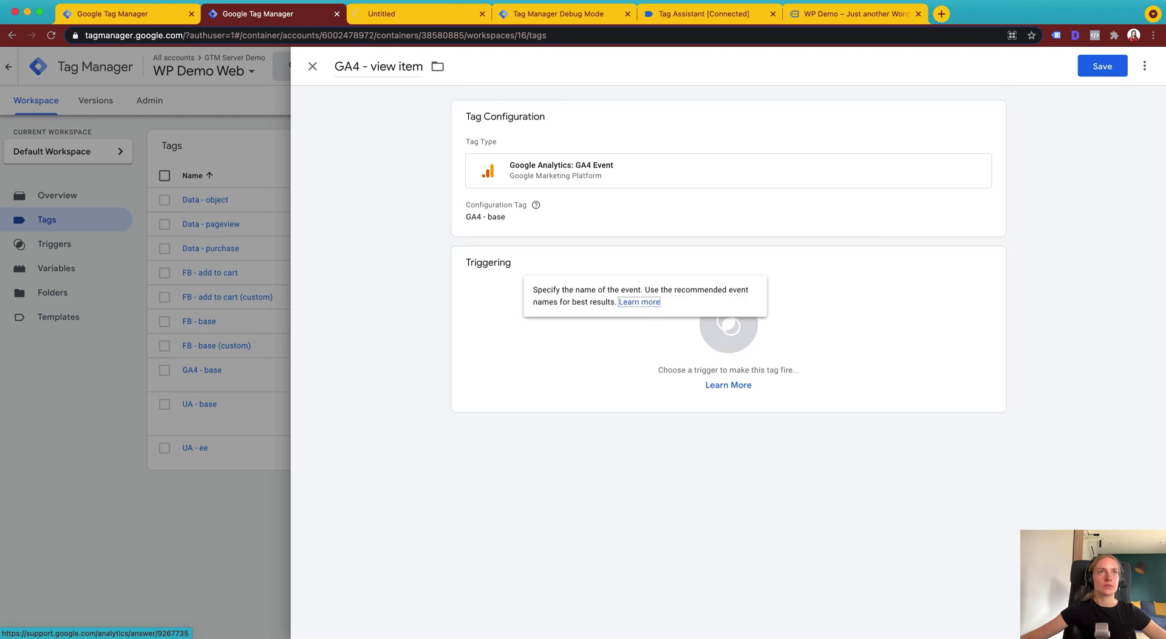
{"action": "left_click", "coordinate": [411, 14]}
{"action": "left_click", "coordinate": [267, 14]}
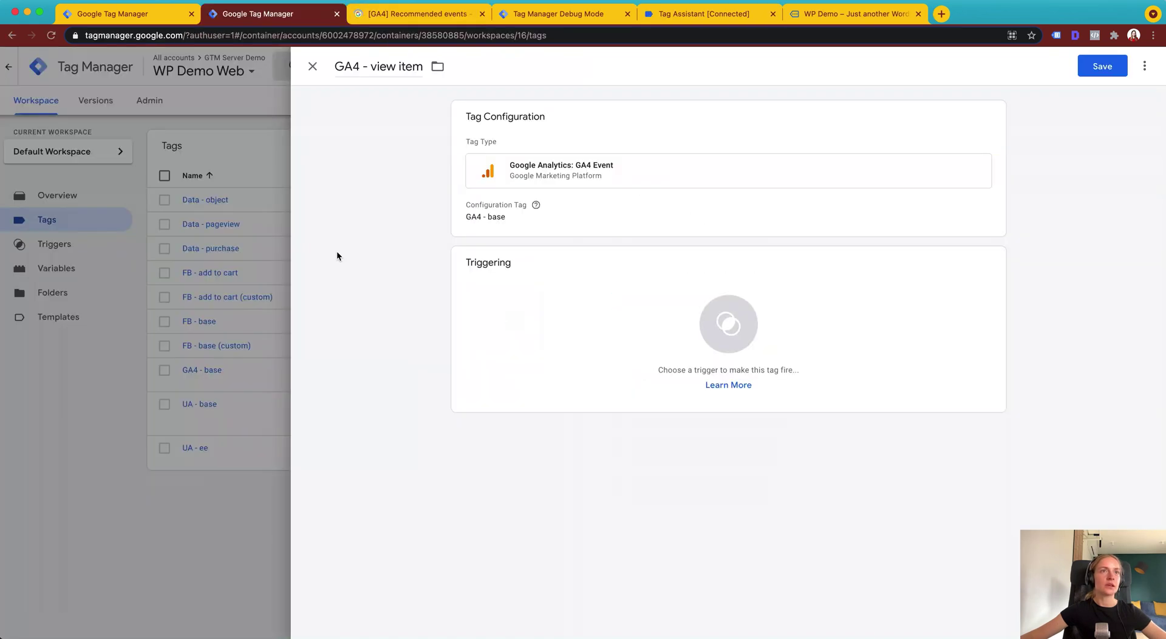
{"action": "left_click", "coordinate": [395, 13]}
{"action": "scroll", "coordinate": [200, 443], "scroll_direction": "down", "scroll_amount": 5}
{"action": "scroll", "coordinate": [184, 406], "scroll_direction": "down", "scroll_amount": 1}
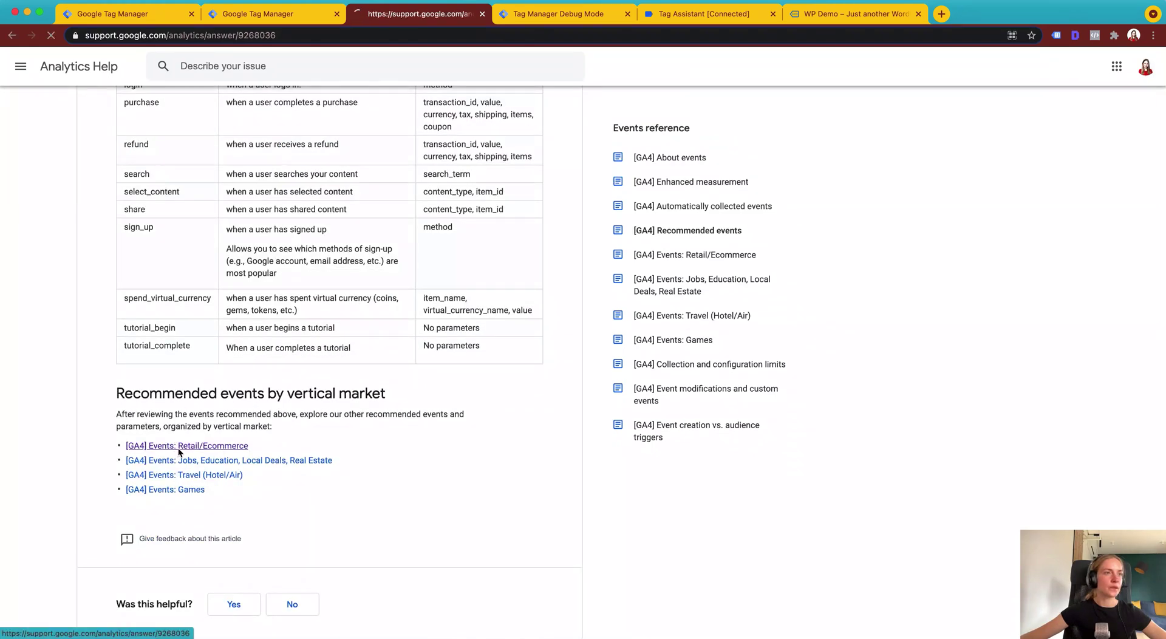
- Open the GA4 Retail/Ecommerce events reference and copy the view_item event name from its table
{"action": "left_click", "coordinate": [177, 445]}
{"action": "scroll", "coordinate": [162, 359], "scroll_direction": "down", "scroll_amount": 4}
{"action": "scroll", "coordinate": [163, 367], "scroll_direction": "down", "scroll_amount": 1}
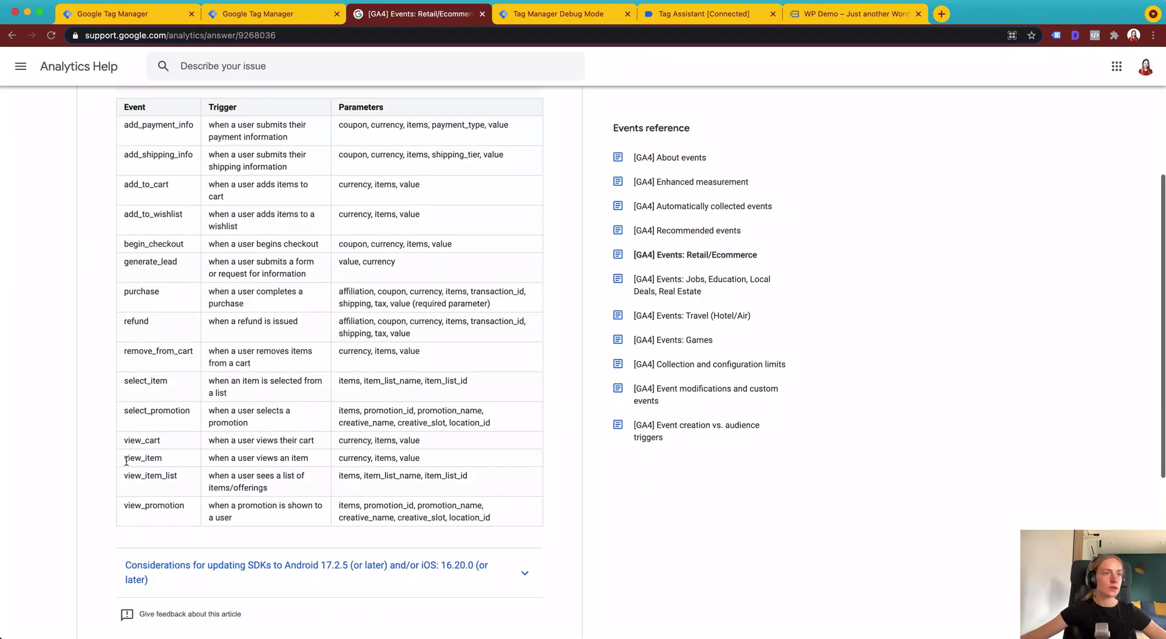
{"action": "left_click_drag", "start_coordinate": [123, 459], "coordinate": [170, 464]}
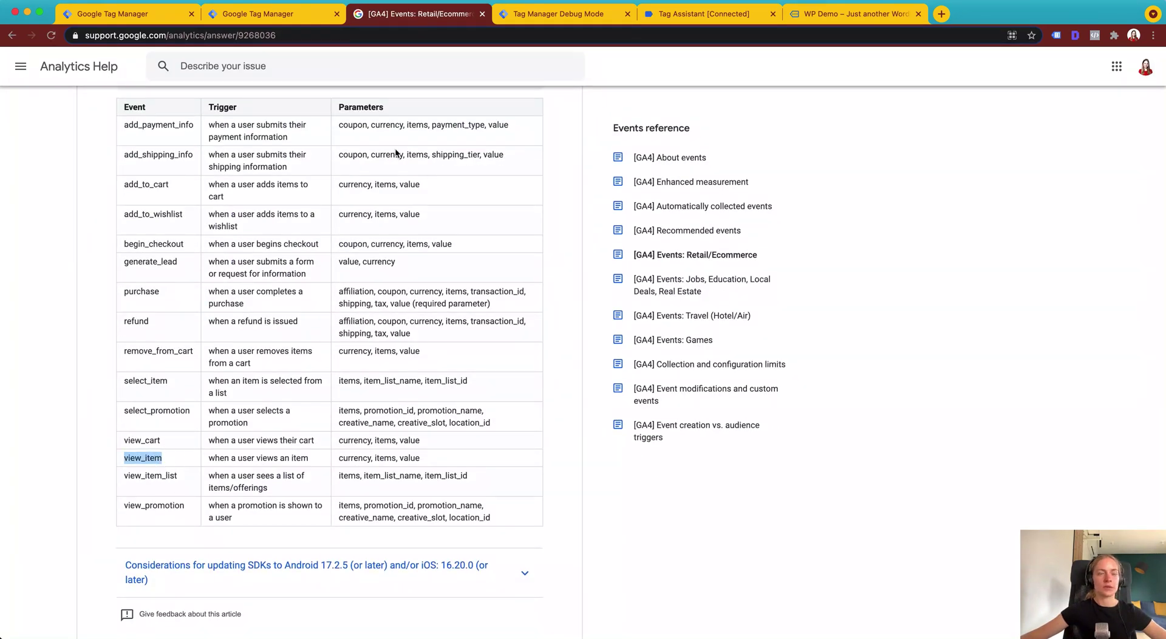
- Return to the GA4 - view item tag and set its event name to view_item
{"action": "left_click", "coordinate": [298, 23]}
{"action": "left_click", "coordinate": [496, 277]}
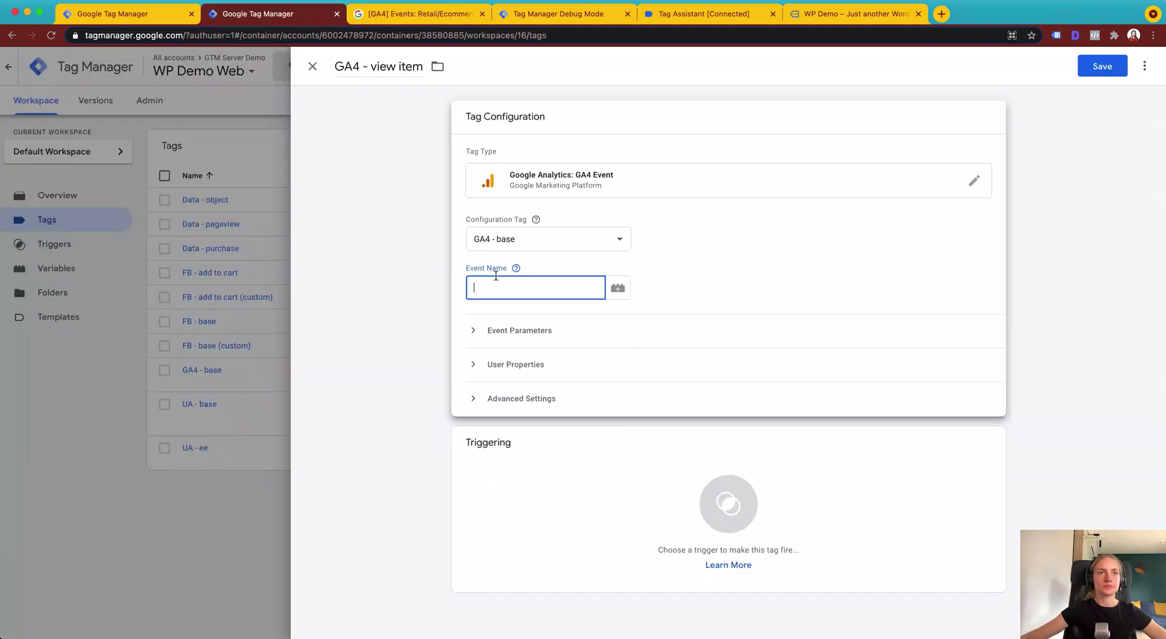
{"action": "left_click", "coordinate": [778, 277]}
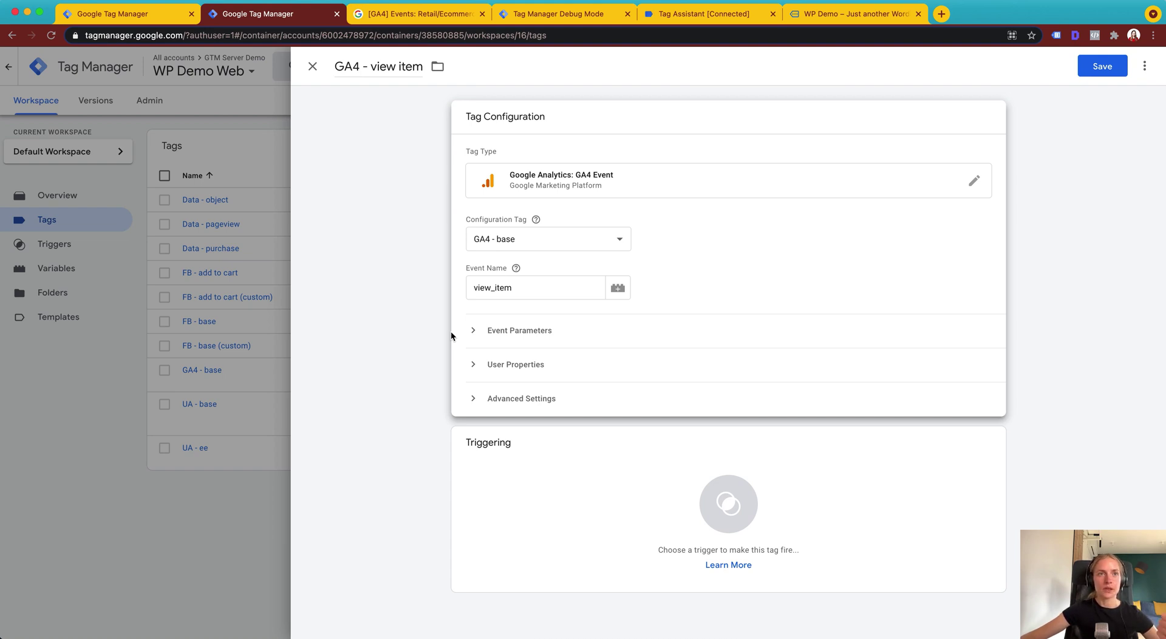
- Add one empty row to the tag's user properties and one to its event parameters
{"action": "left_click", "coordinate": [469, 363]}
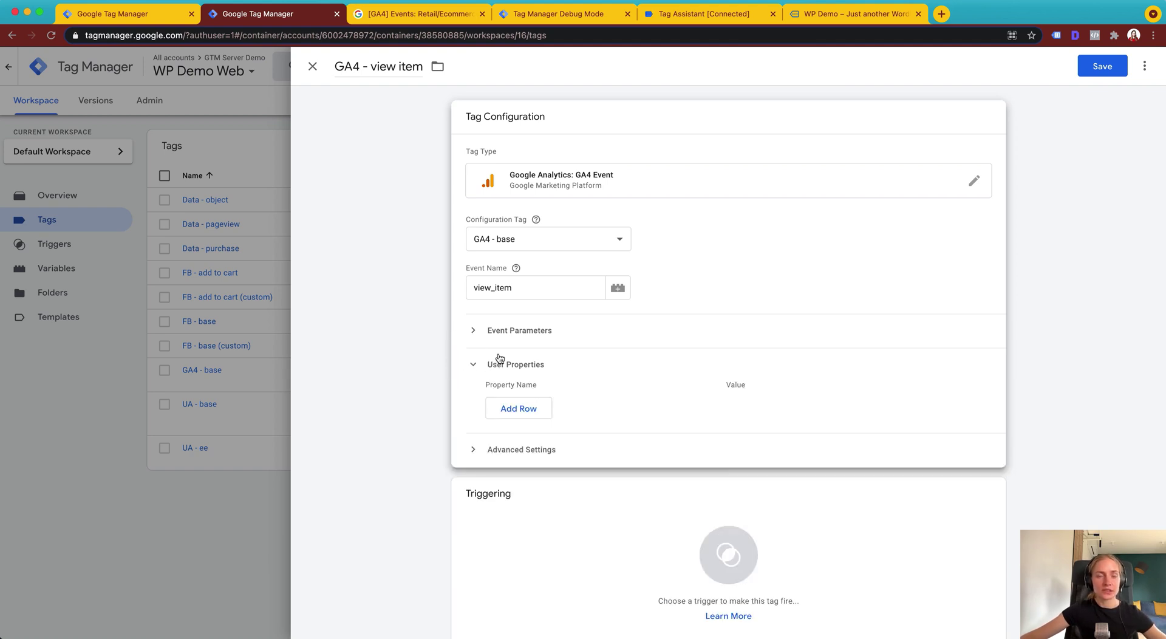
{"action": "left_click", "coordinate": [501, 412]}
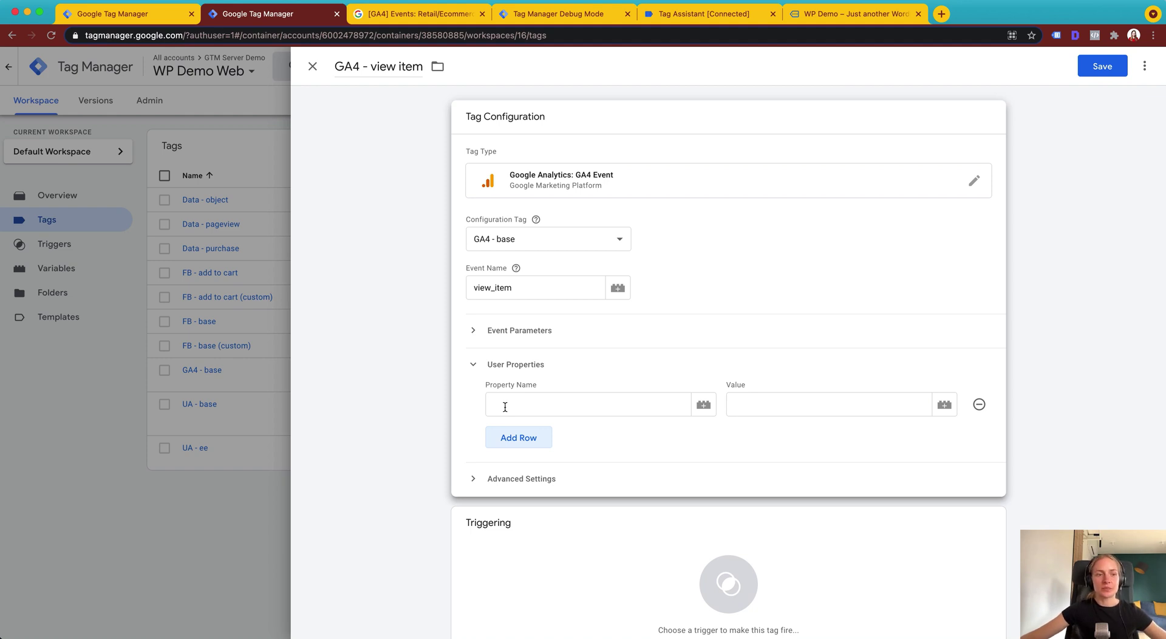
{"action": "left_click", "coordinate": [470, 331]}
{"action": "left_click", "coordinate": [516, 370]}
- Fill the event parameter row with the name product_name and the variable {{dlv - view item - name}} as its value
{"action": "left_click", "coordinate": [521, 373]}
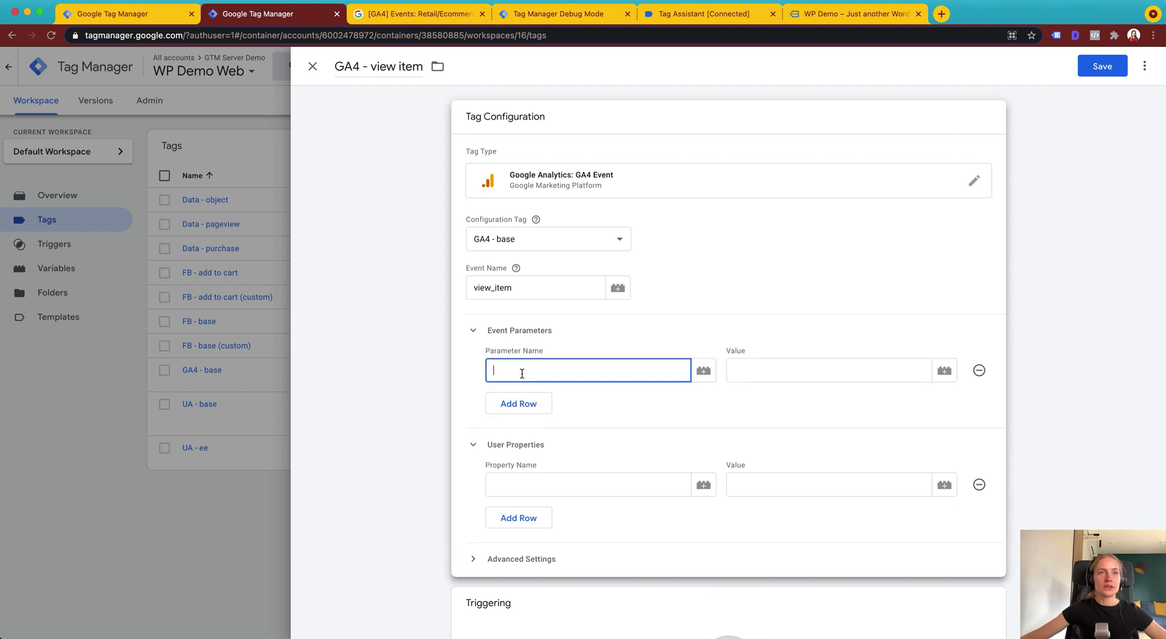
{"action": "type", "text": "prod"}
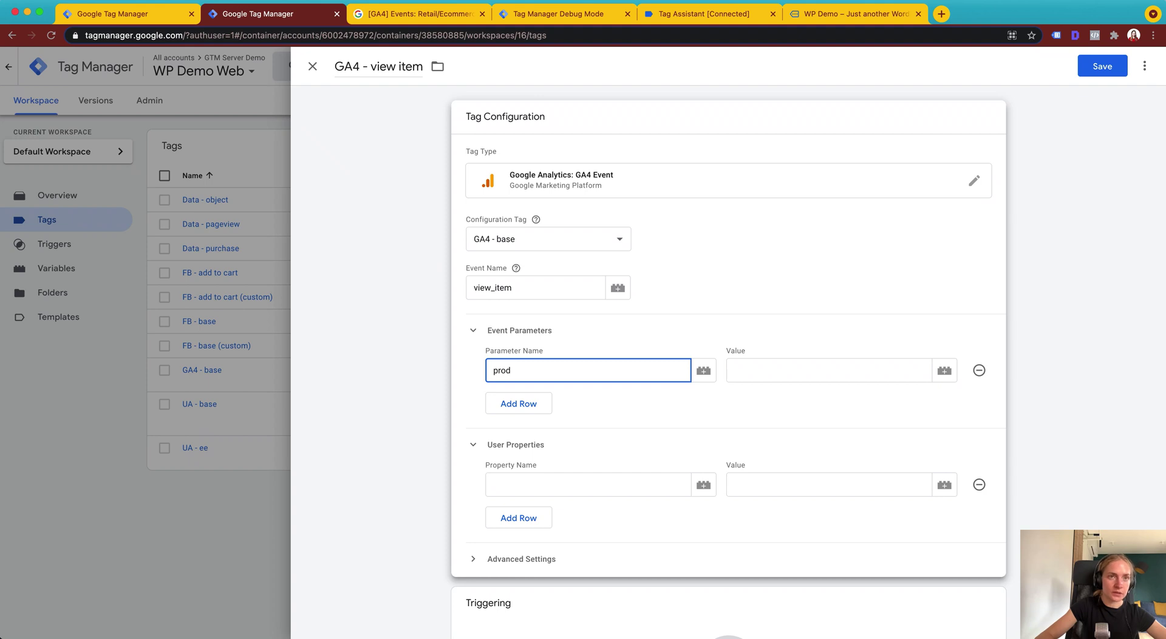
{"action": "type", "text": "uc"}
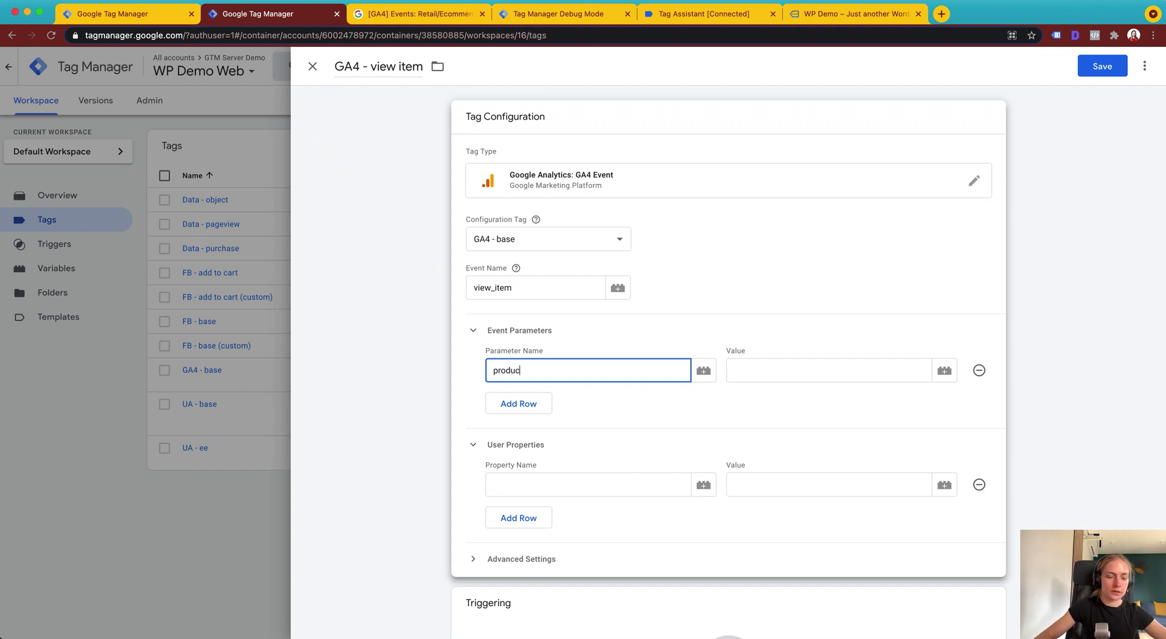
{"action": "type", "text": "t_name"}
{"action": "key", "text": "super+a"}
{"action": "key", "text": "ctrl+c"}
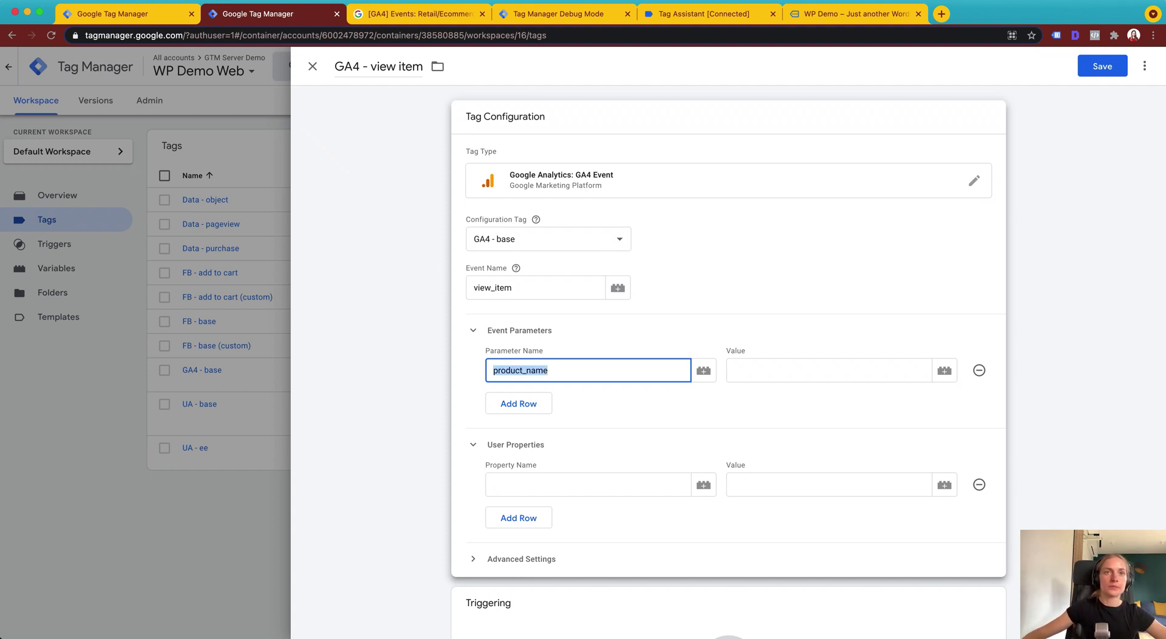
{"action": "left_click", "coordinate": [789, 370]}
{"action": "type", "text": "{{"}
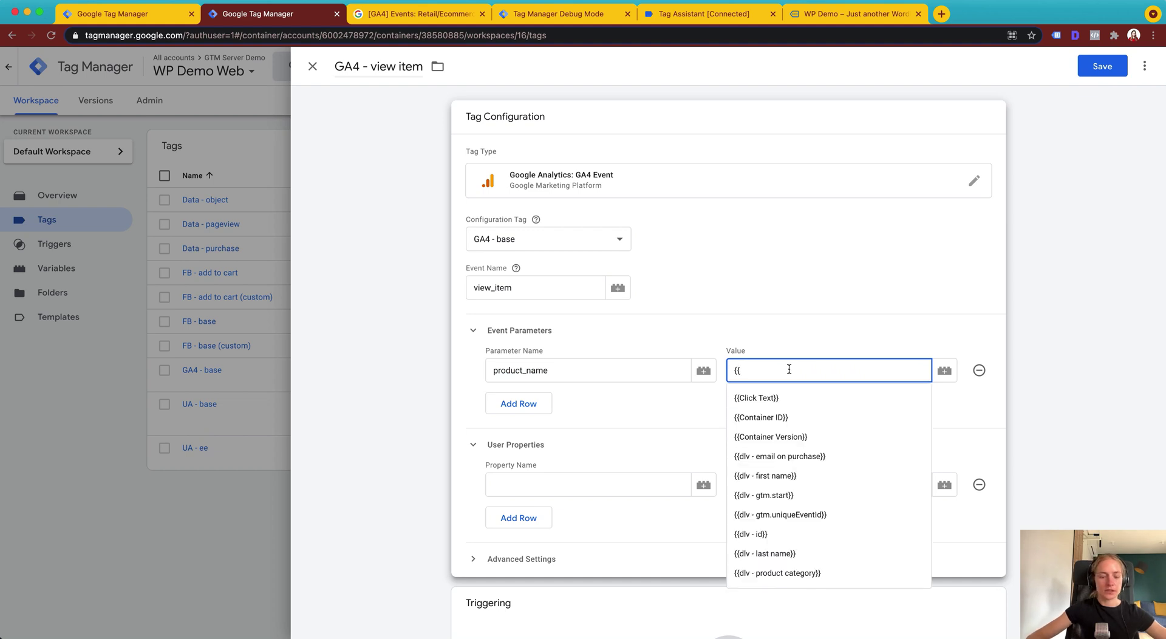
{"action": "type", "text": "dlv"}
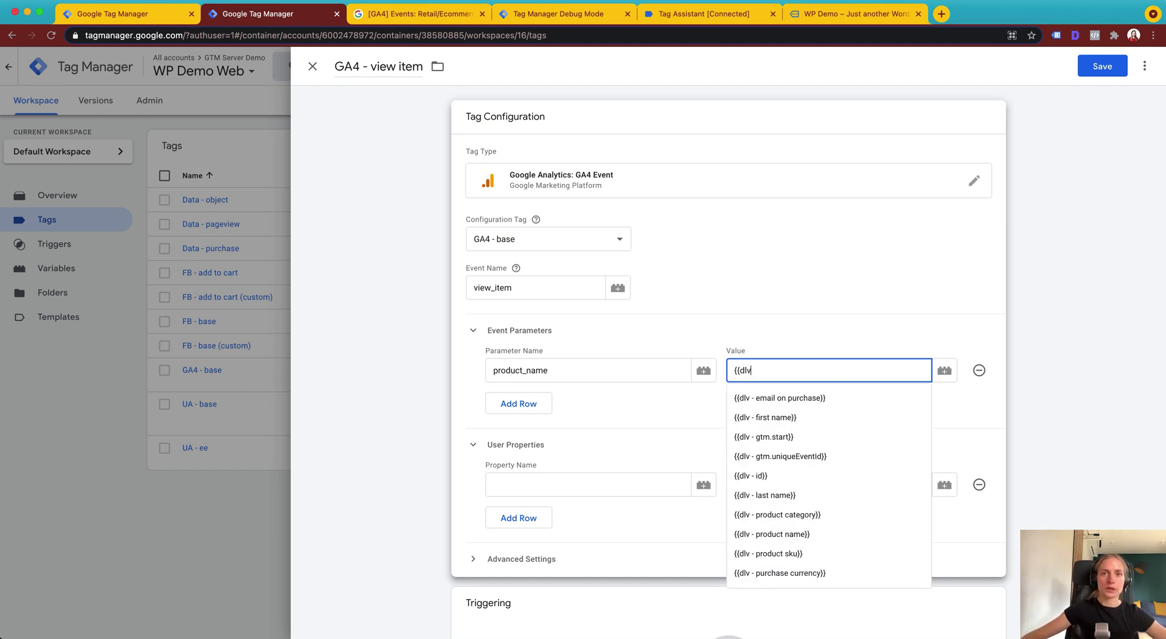
{"action": "scroll", "coordinate": [837, 416], "scroll_direction": "down", "scroll_amount": 5}
{"action": "left_click", "coordinate": [813, 472]}
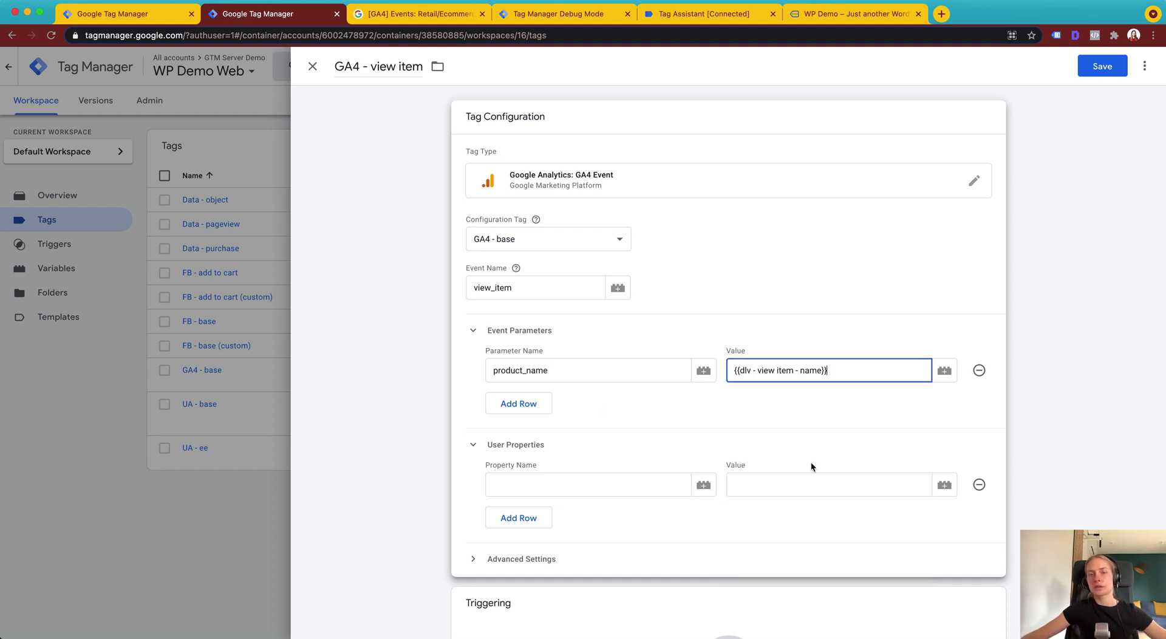
- Add a second event parameter named product_id with the value {{dlv - view item - id}}
{"action": "left_click", "coordinate": [545, 406]}
{"action": "left_click", "coordinate": [548, 409]}
{"action": "key", "text": "ctrl+v"}
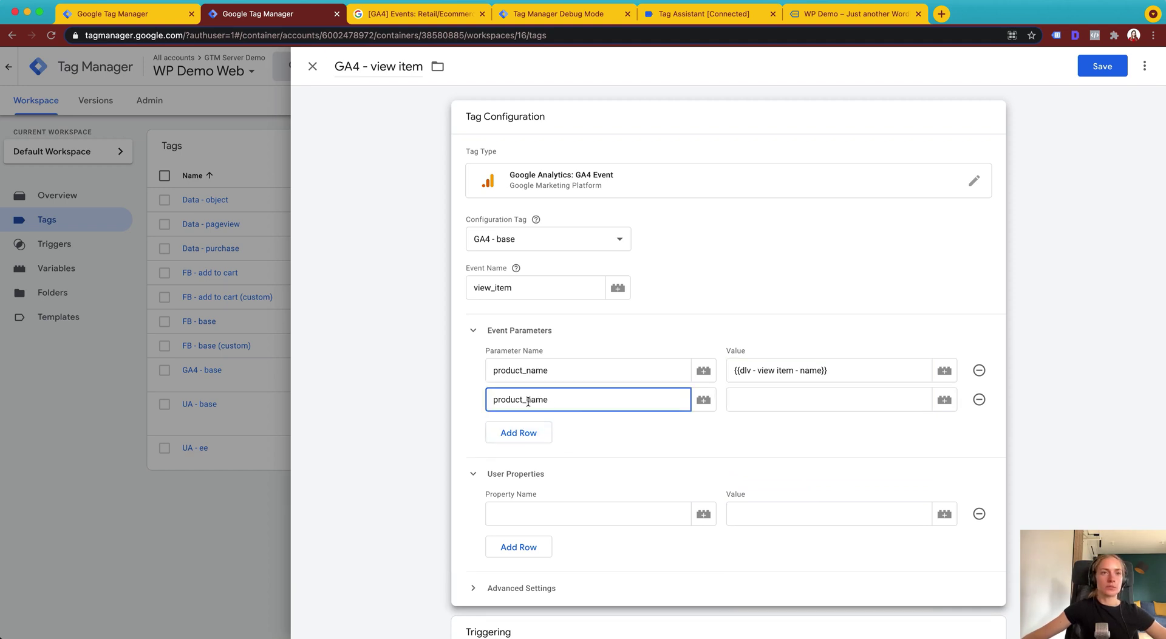
{"action": "left_click_drag", "start_coordinate": [526, 400], "coordinate": [593, 404]}
{"action": "type", "text": "id"}
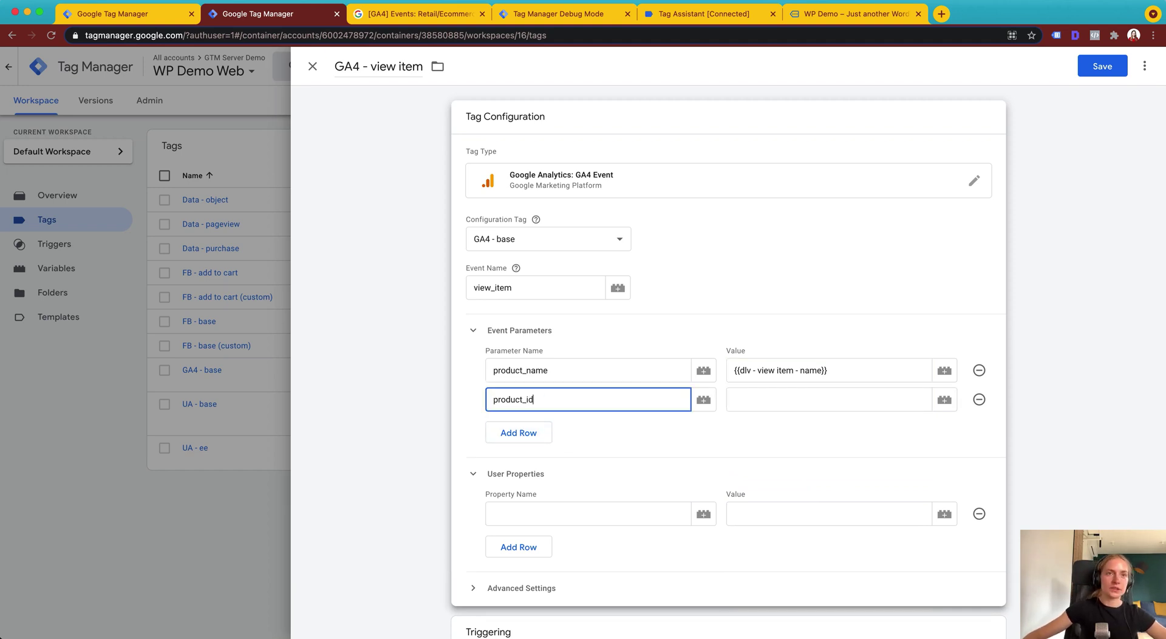
{"action": "left_click", "coordinate": [784, 402]}
{"action": "type", "text": "{{dlv"}
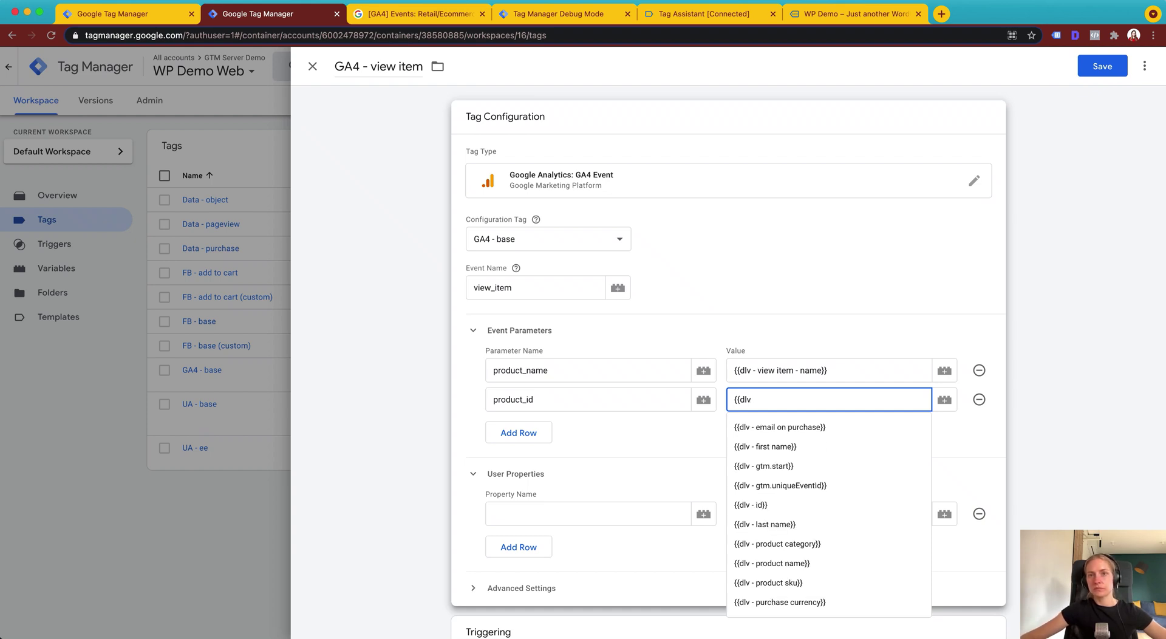
{"action": "scroll", "coordinate": [795, 468], "scroll_direction": "down", "scroll_amount": 5}
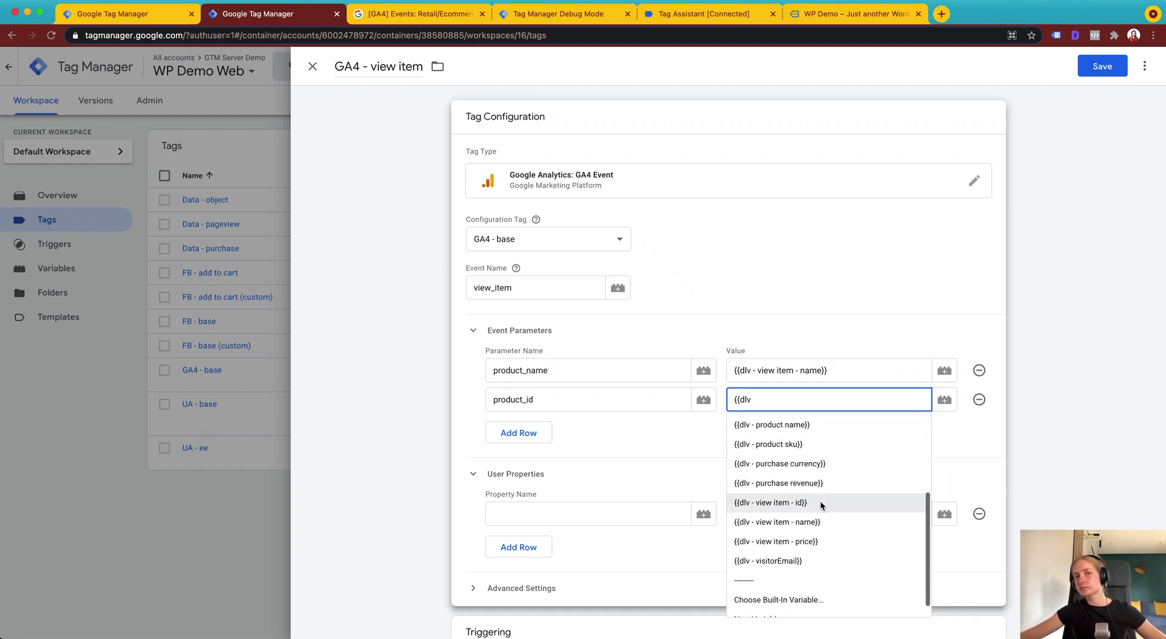
{"action": "left_click", "coordinate": [822, 503]}
- Add a third event parameter named product_price with the value {{dlv - view item - price}}
{"action": "left_click", "coordinate": [535, 434]}
{"action": "key", "text": "super+v"}
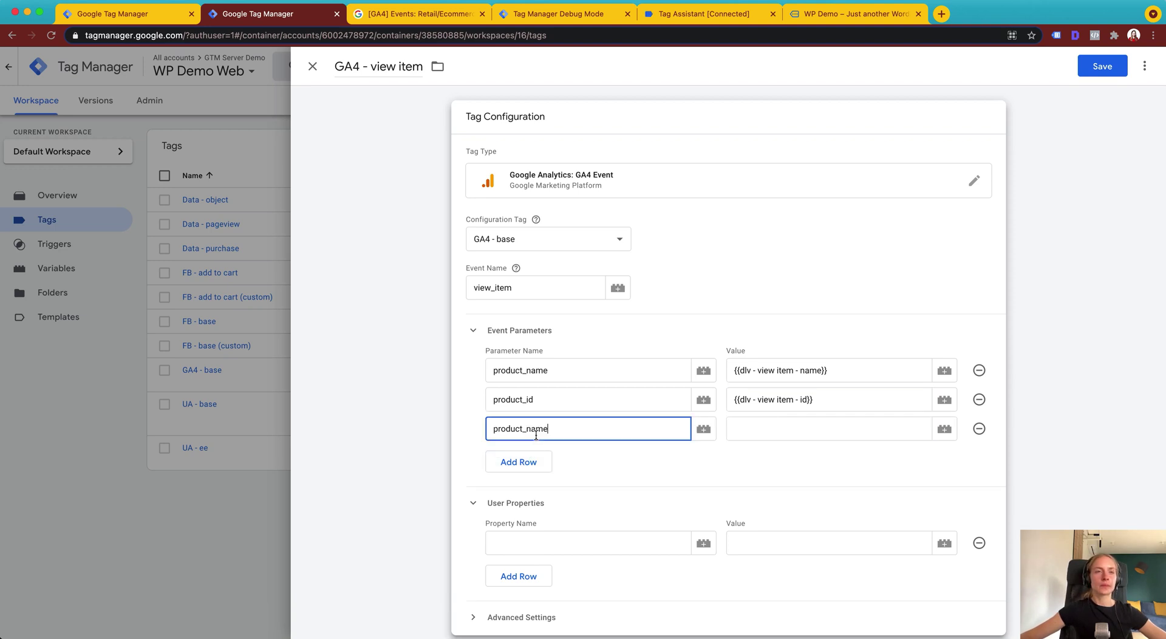
{"action": "left_click_drag", "start_coordinate": [525, 430], "coordinate": [551, 432]}
{"action": "type", "text": "price"}
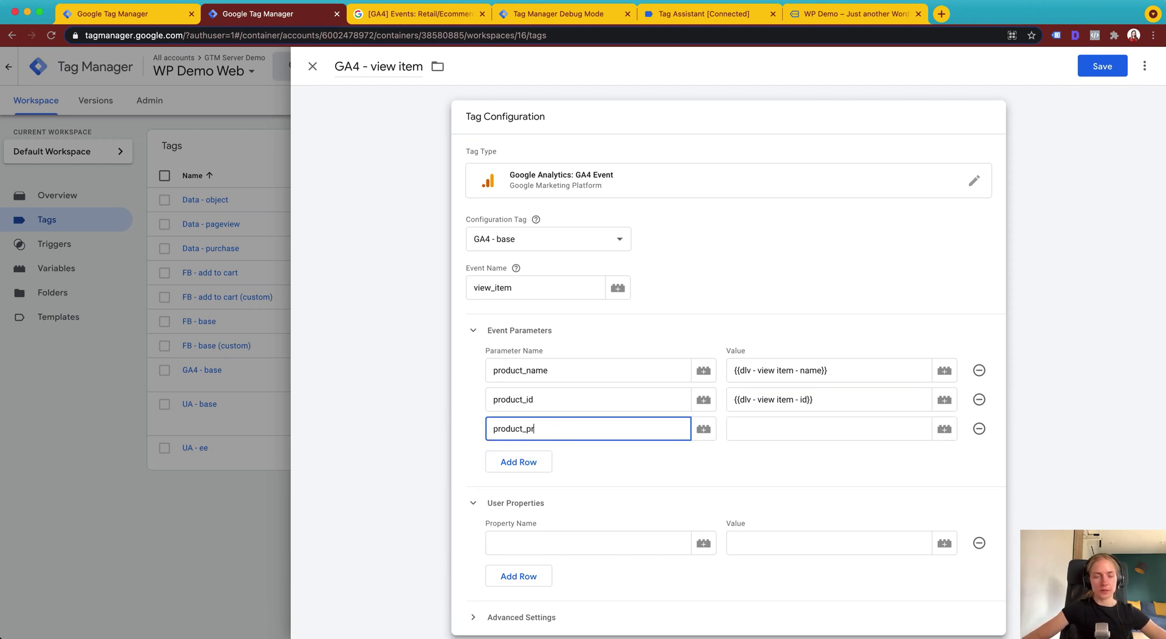
{"action": "key", "text": "BackSpace"}
{"action": "key", "text": "BackSpace"}
{"action": "key", "text": "BackSpace"}
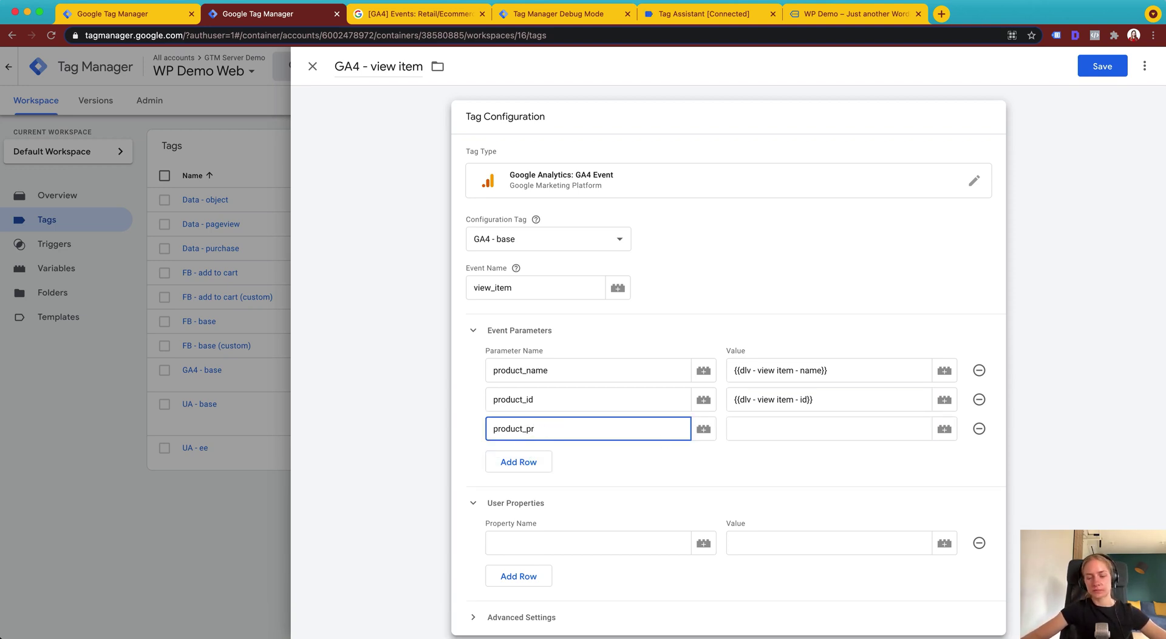
{"action": "type", "text": "ice"}
{"action": "left_click", "coordinate": [836, 434]}
{"action": "type", "text": "{"}
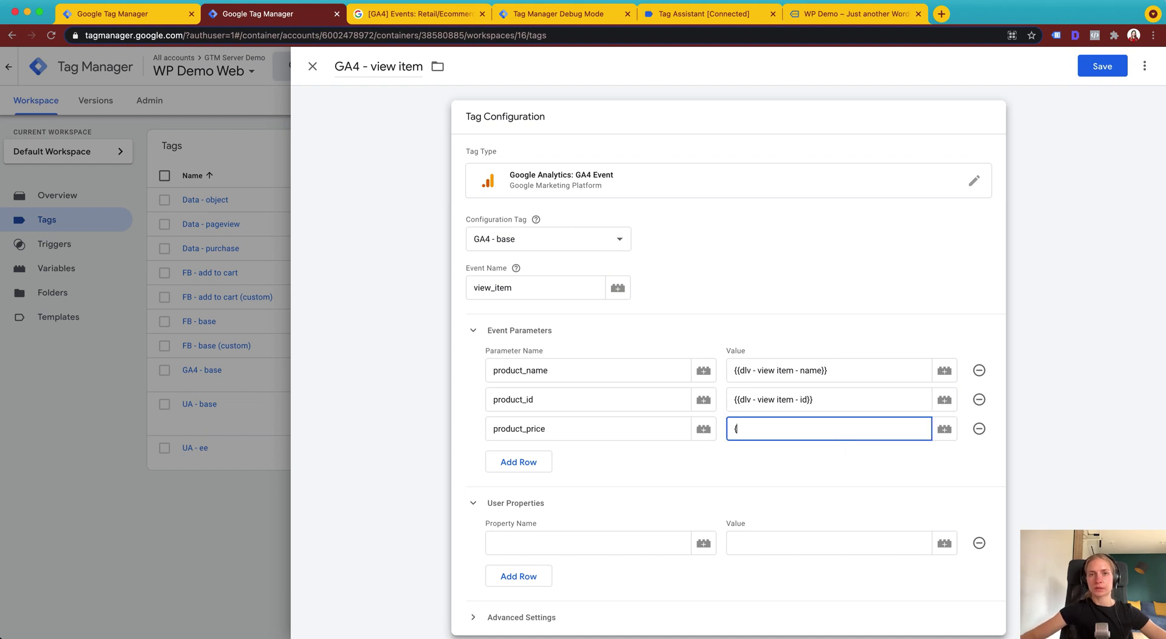
{"action": "type", "text": "{d"}
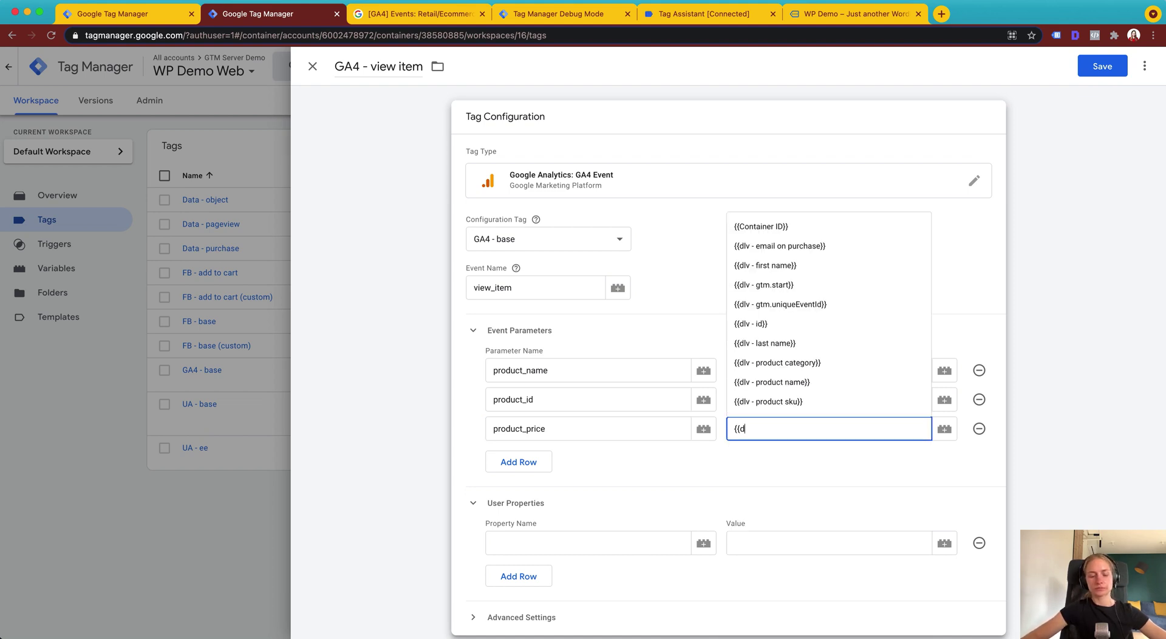
{"action": "type", "text": "lv"}
{"action": "scroll", "coordinate": [823, 327], "scroll_direction": "down", "scroll_amount": 3}
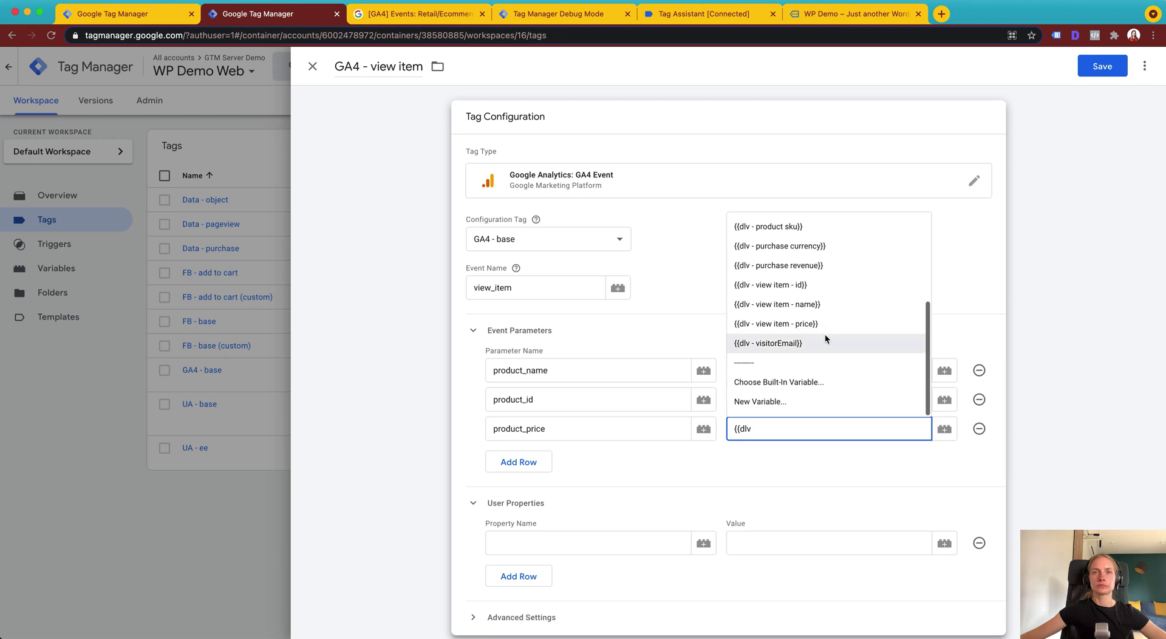
{"action": "left_click", "coordinate": [828, 323]}
- Add a fourth event parameter named product_currency with the fixed value USD
{"action": "left_click", "coordinate": [517, 463]}
{"action": "left_click", "coordinate": [531, 457]}
{"action": "key", "text": "super+v"}
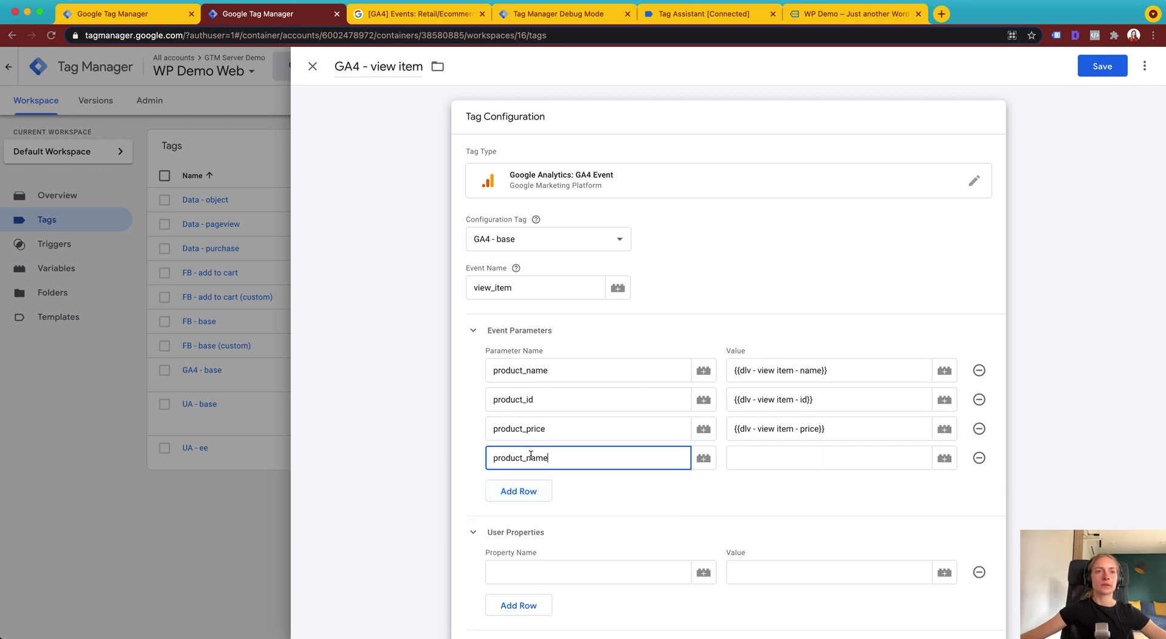
{"action": "left_click_drag", "start_coordinate": [524, 457], "coordinate": [565, 459]}
{"action": "type", "text": "cu"}
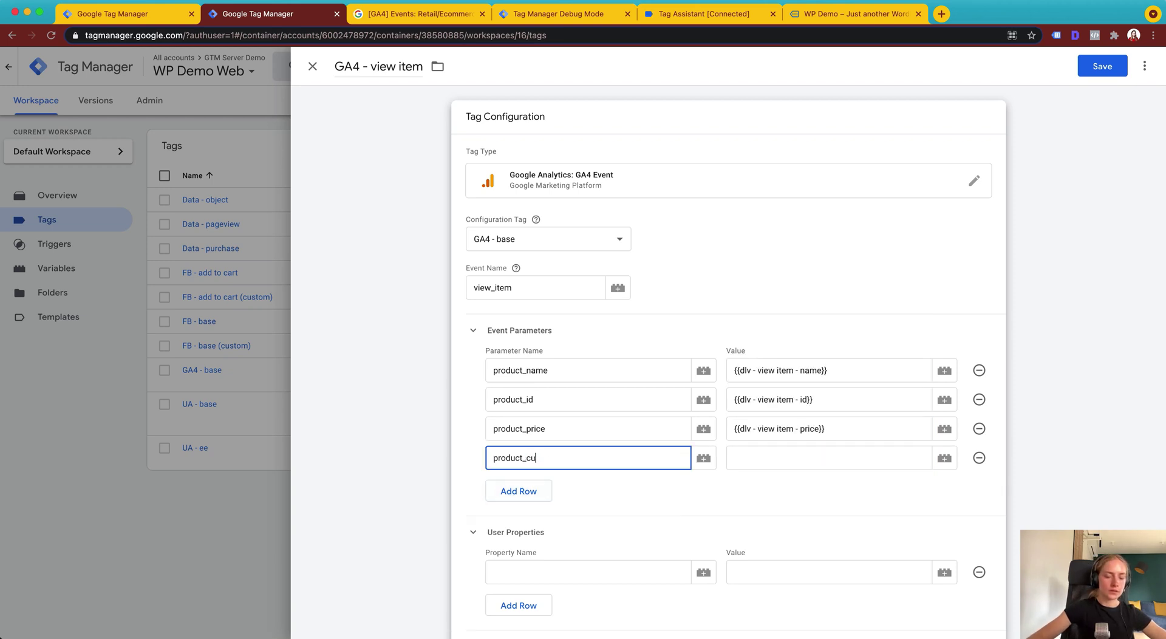
{"action": "type", "text": "rrre"}
{"action": "key", "text": "BackSpace"}
{"action": "key", "text": "BackSpace"}
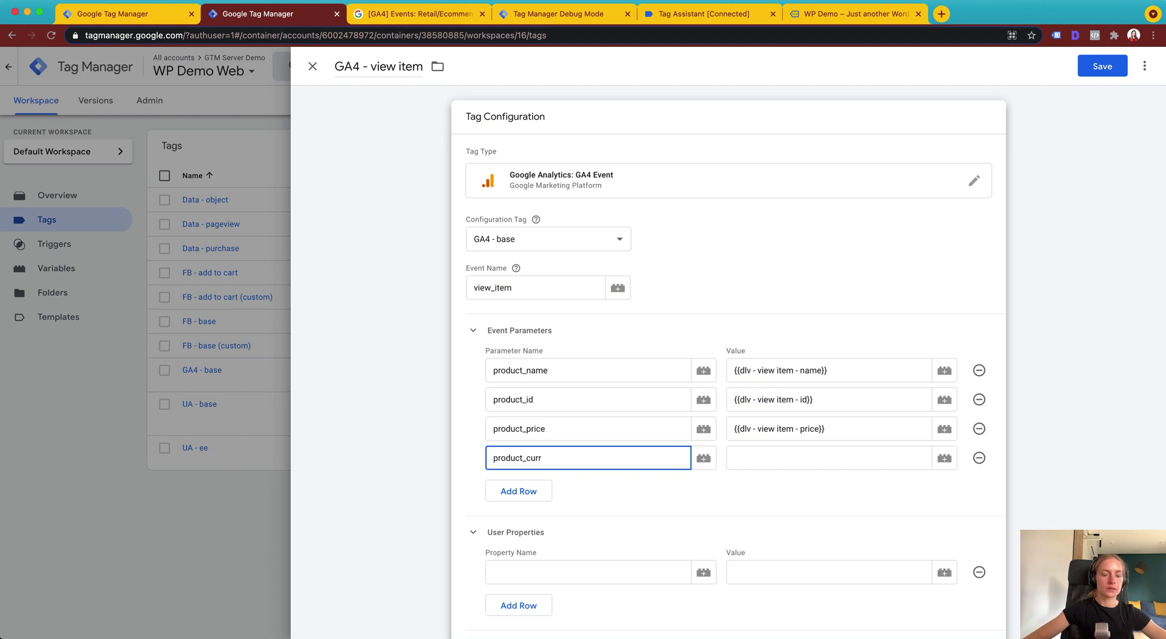
{"action": "type", "text": "ency"}
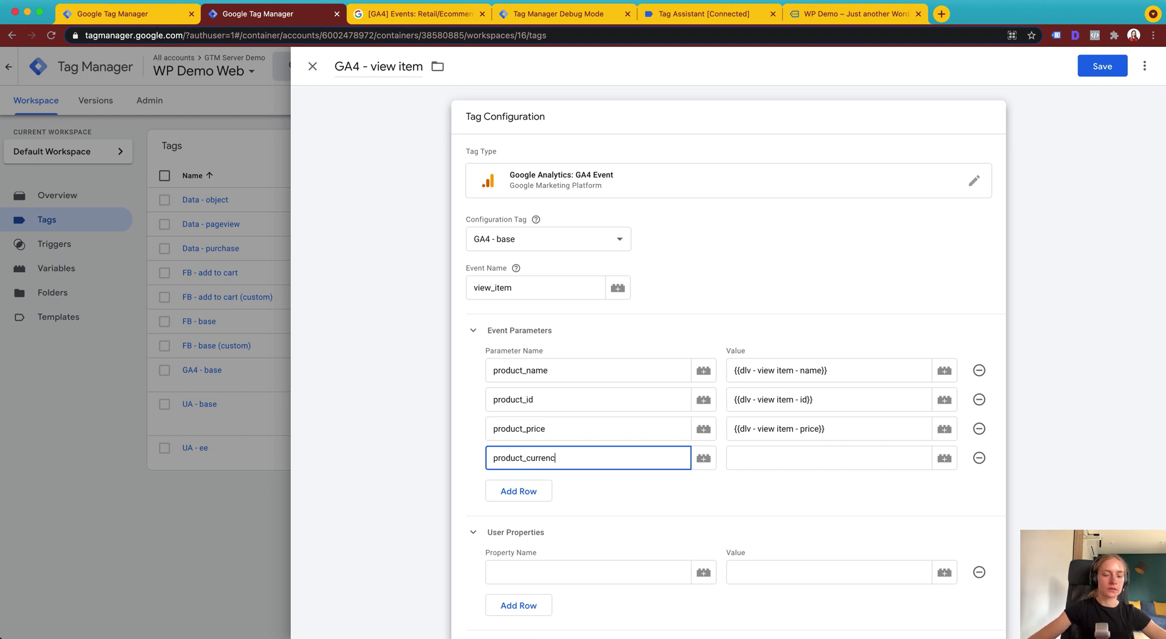
{"action": "left_click", "coordinate": [745, 461]}
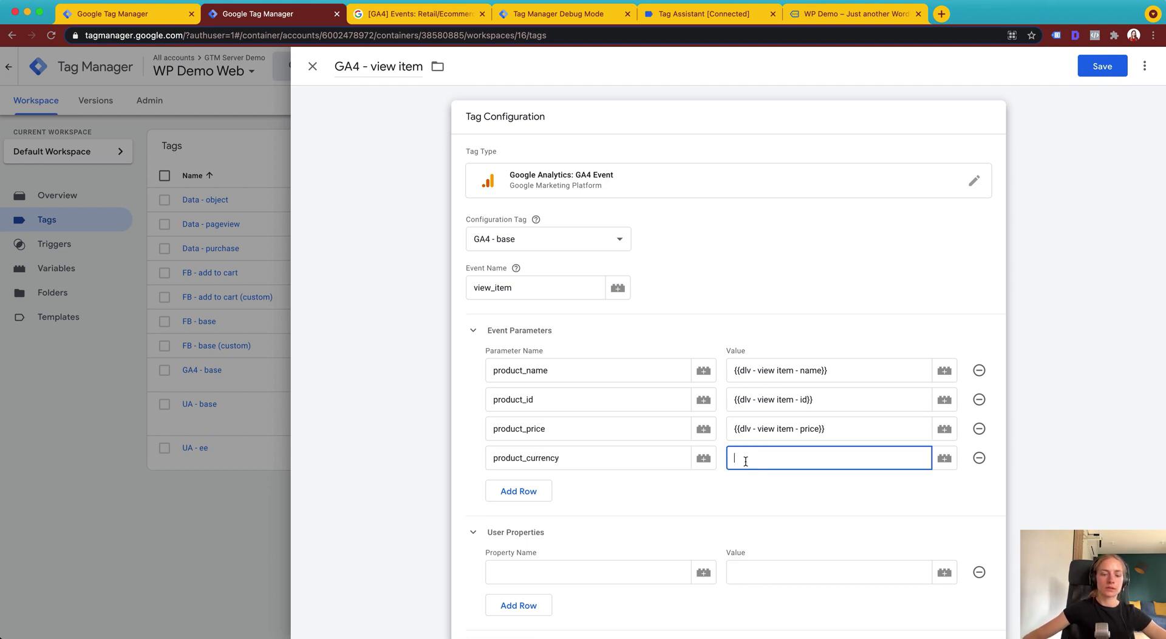
{"action": "type", "text": "USD"}
- Add a user property named email with the variable {{dlv - visitorEmail}} as its value
{"action": "scroll", "coordinate": [844, 434], "scroll_direction": "down", "scroll_amount": 4}
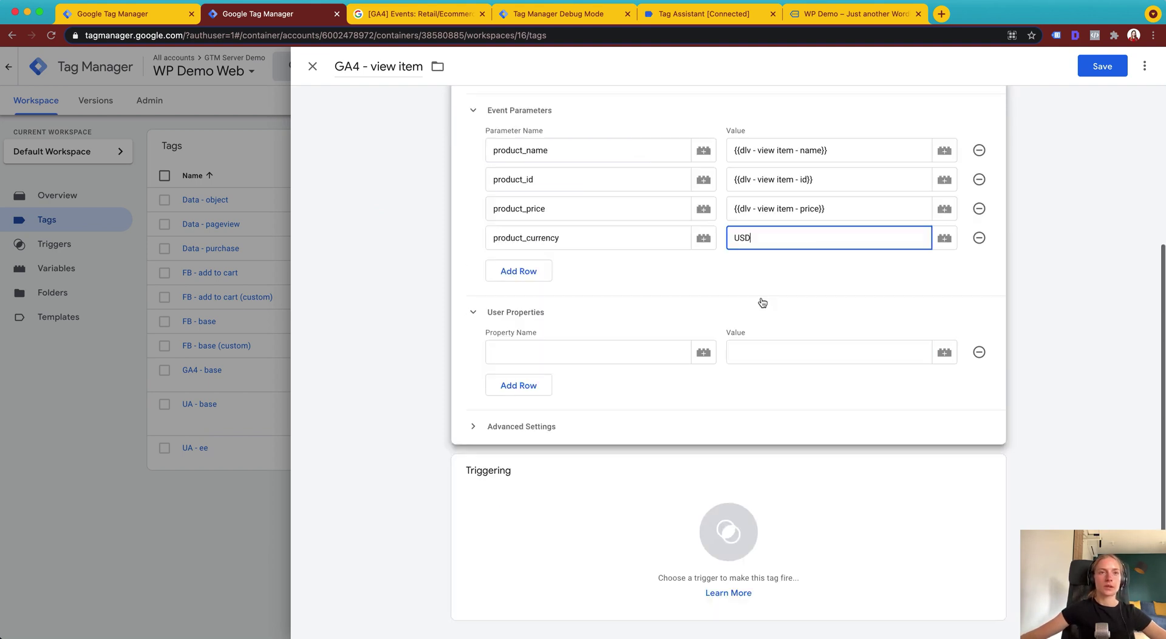
{"action": "left_click", "coordinate": [523, 352]}
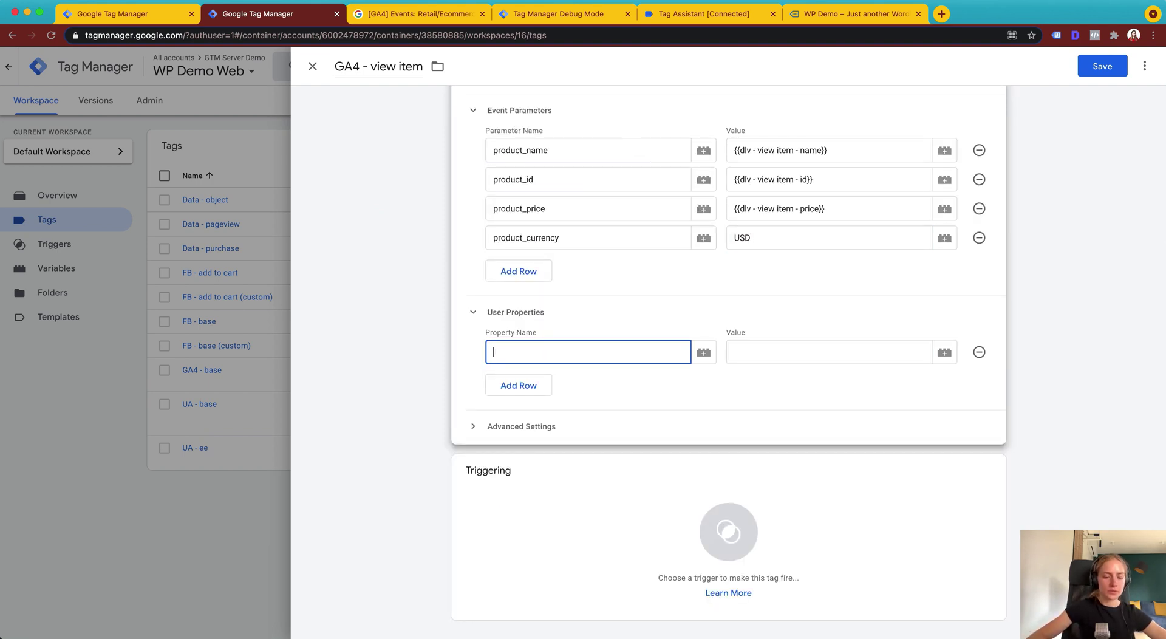
{"action": "type", "text": "email"}
{"action": "left_click", "coordinate": [777, 355]}
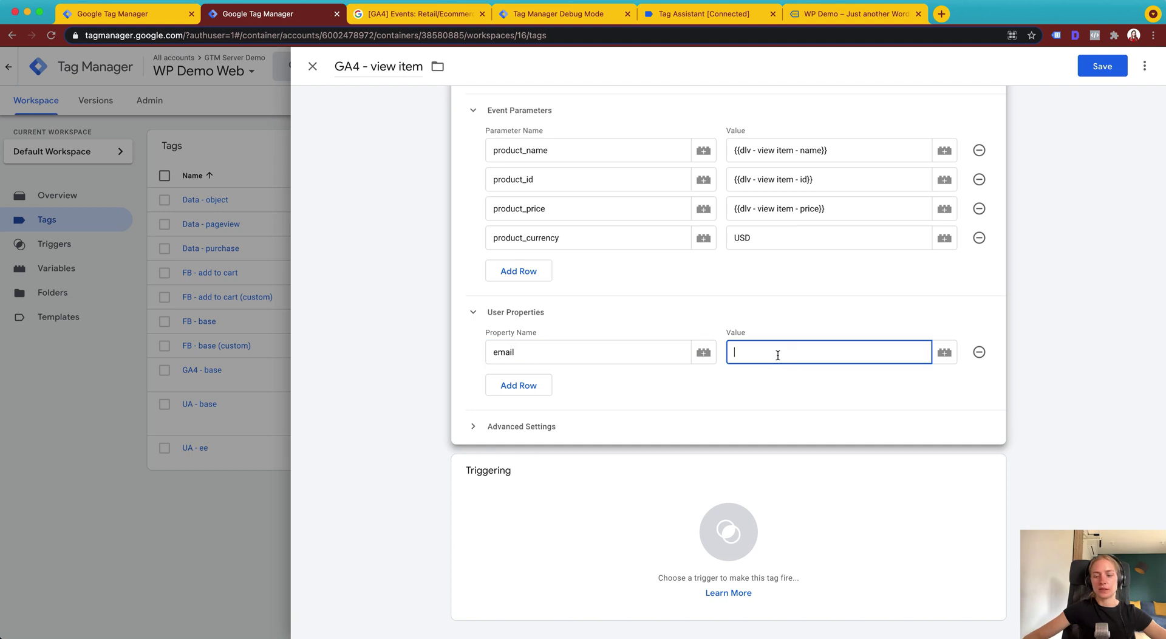
{"action": "type", "text": "{{dlv"}
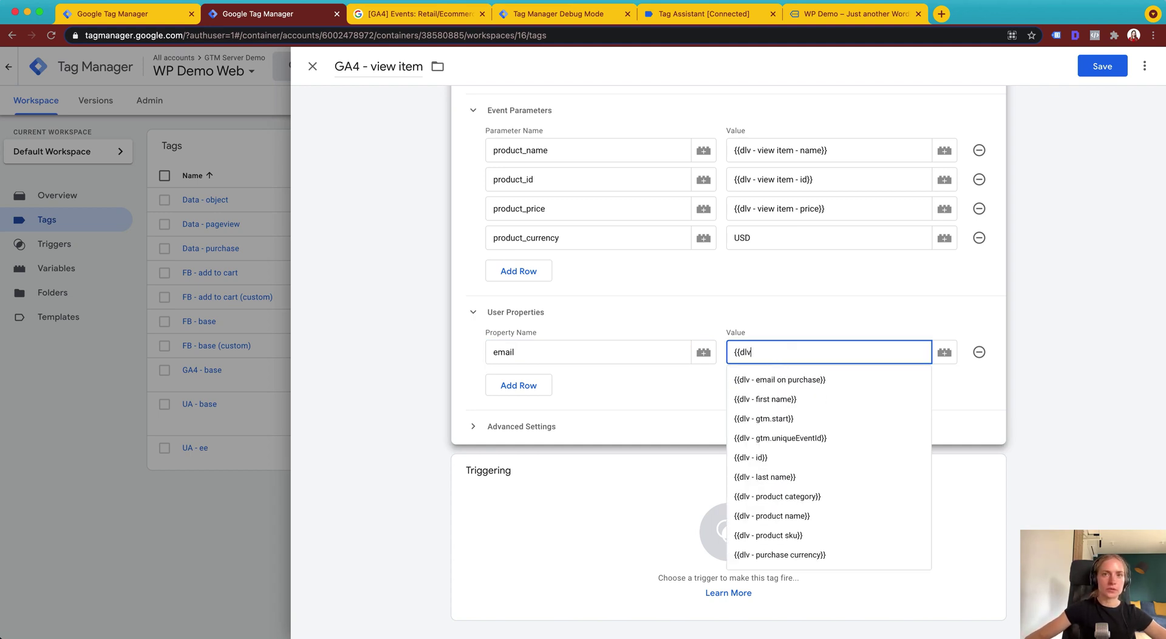
{"action": "scroll", "coordinate": [786, 433], "scroll_direction": "down", "scroll_amount": 3}
{"action": "left_click", "coordinate": [800, 496]}
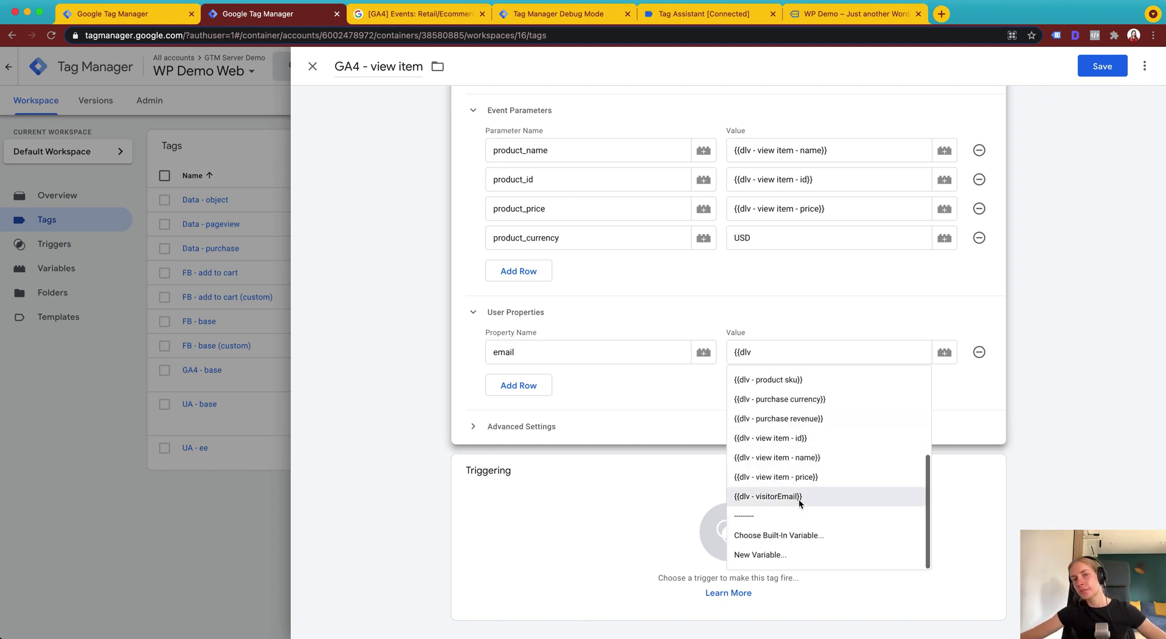
- Assign the ce - view_item trigger to the GA4 - view item tag and save the tag
{"action": "left_click", "coordinate": [815, 497]}
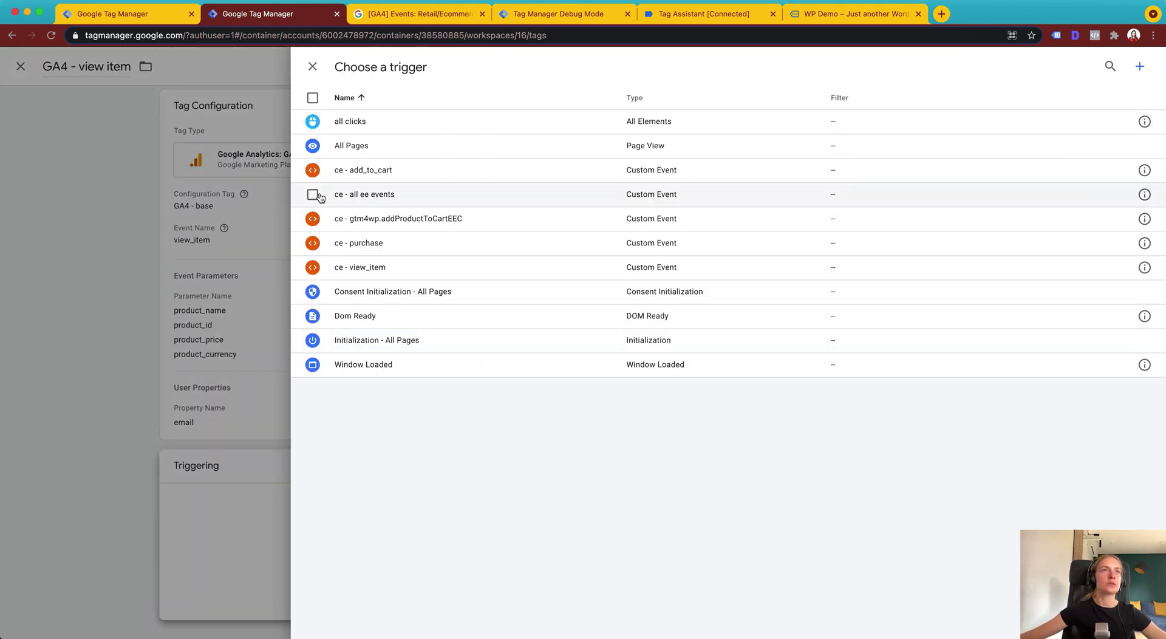
{"action": "left_click", "coordinate": [442, 265]}
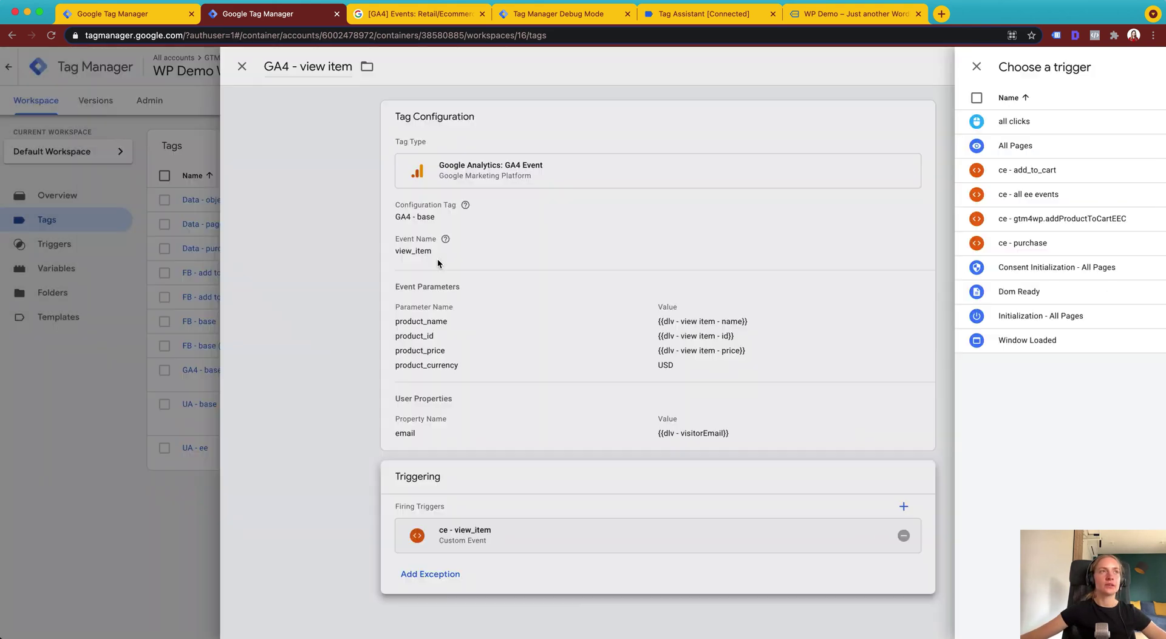
{"action": "left_click", "coordinate": [1102, 67]}
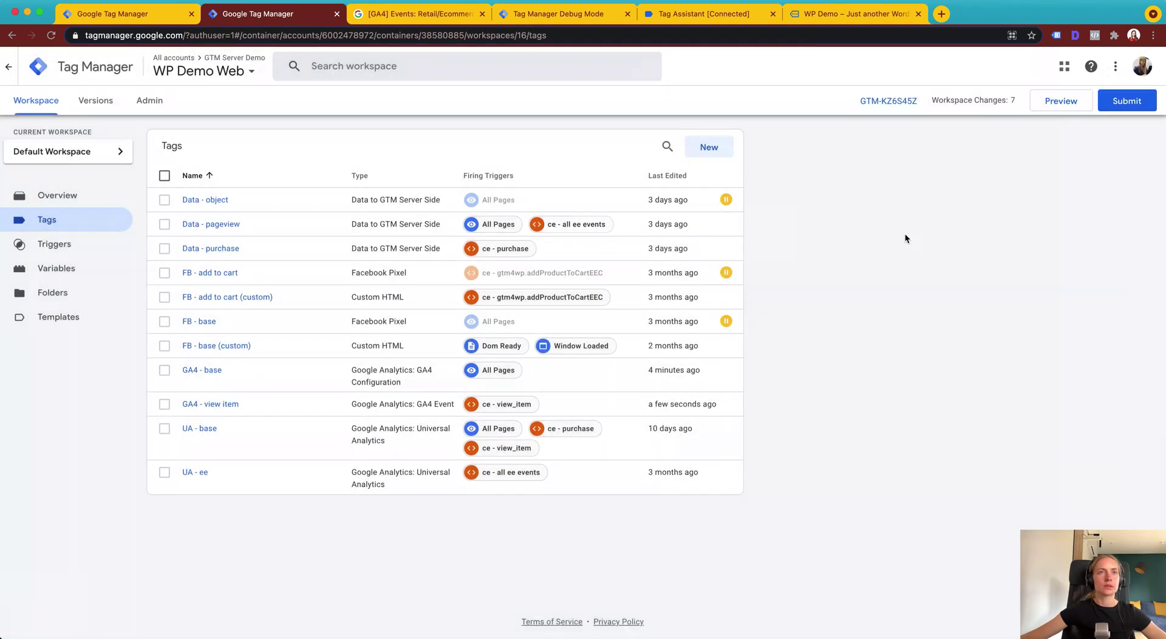
- Start preview mode for both the WP Demo Web and WP Demo Server containers, closing the GA4 events help page
{"action": "left_click", "coordinate": [1062, 102]}
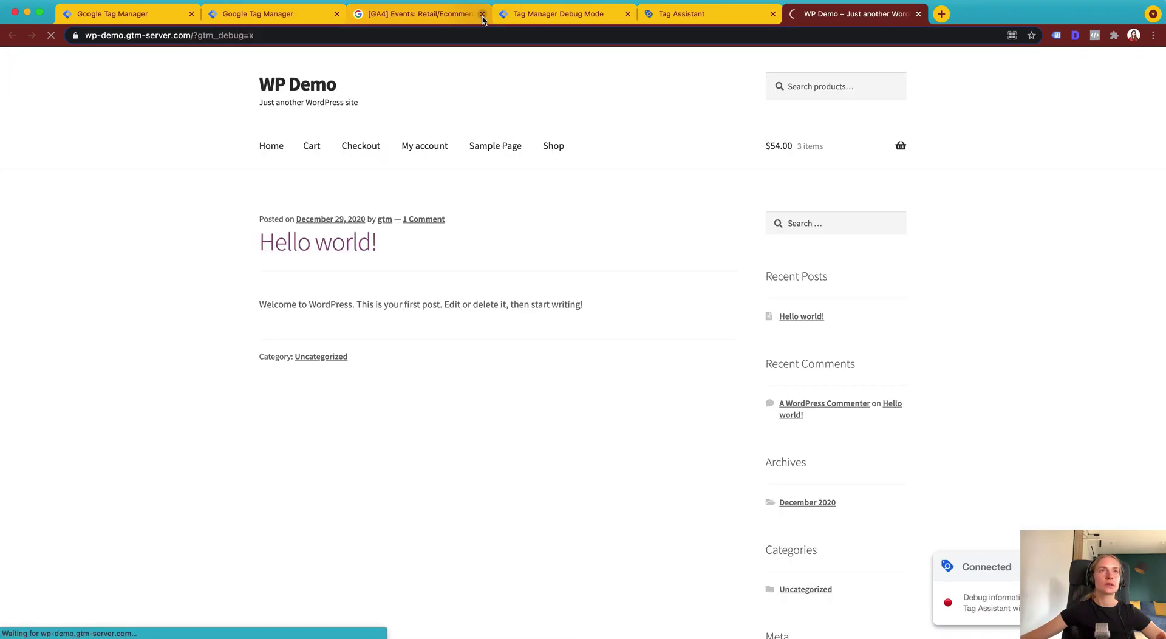
{"action": "left_click", "coordinate": [482, 14]}
{"action": "left_click", "coordinate": [171, 17]}
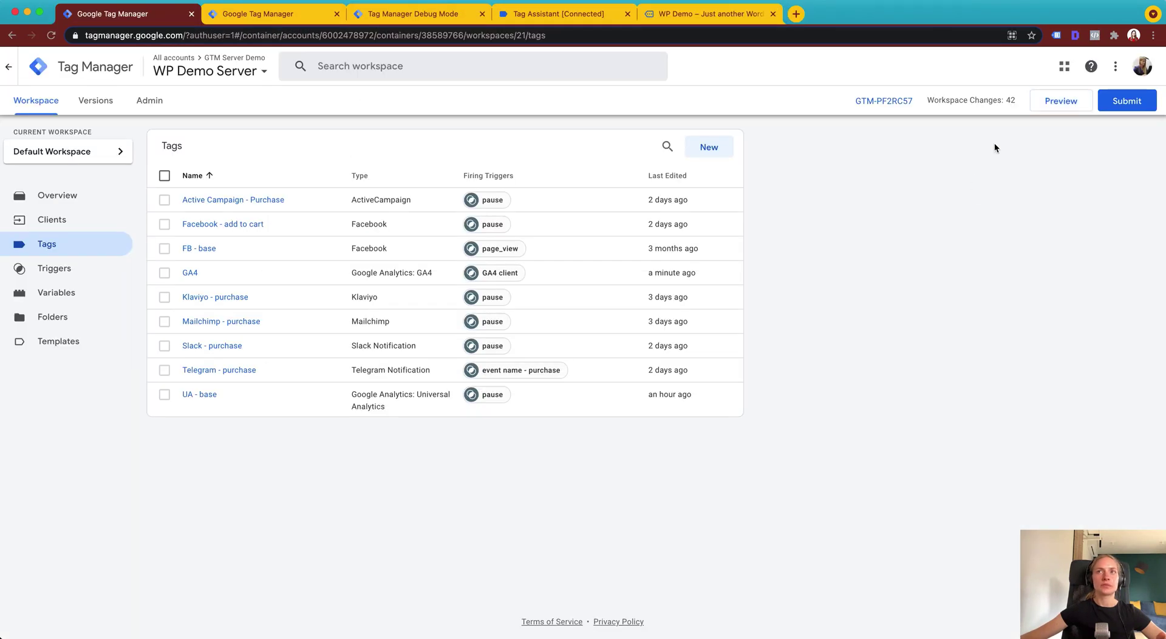
{"action": "left_click", "coordinate": [1046, 102]}
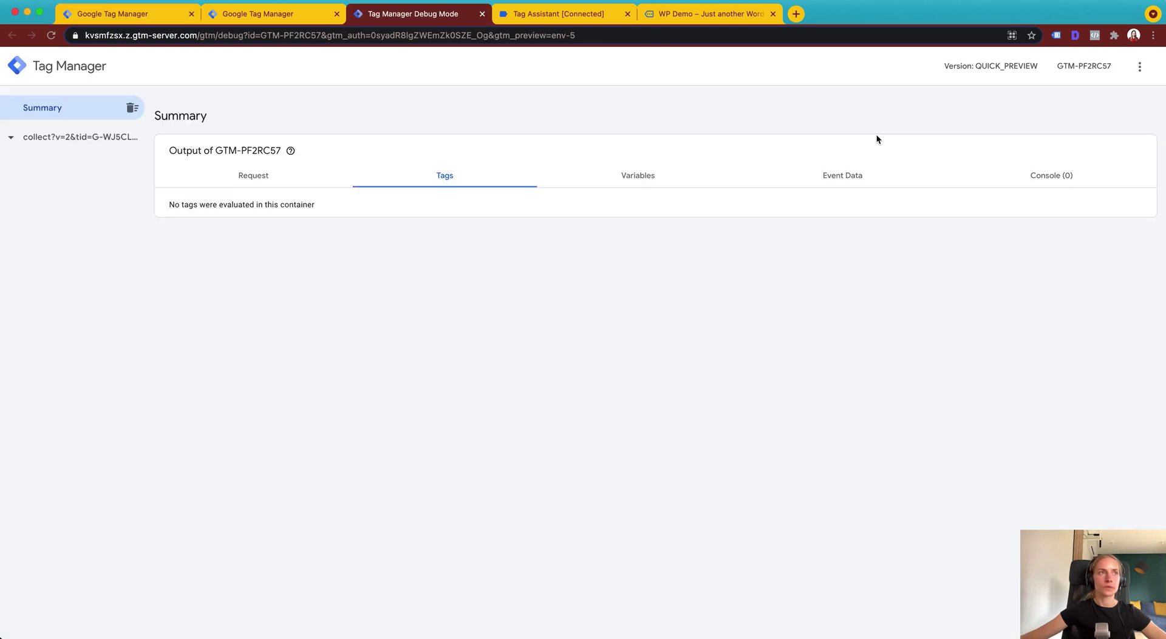
{"action": "left_click", "coordinate": [555, 14]}
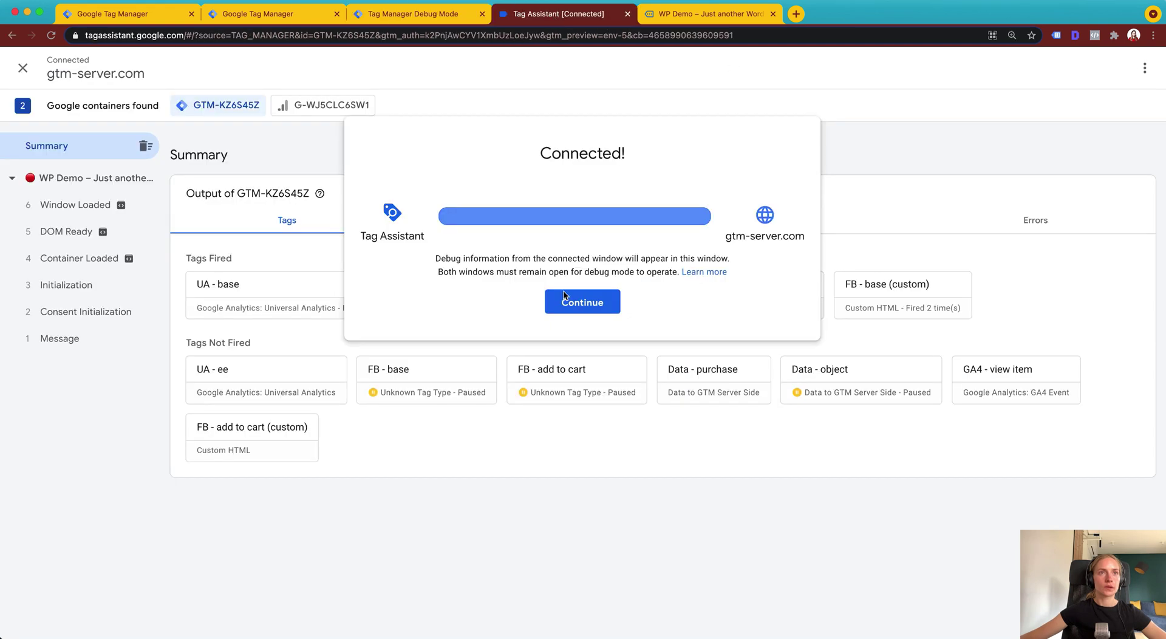
{"action": "left_click", "coordinate": [584, 299]}
- Open the Beanie product page from the shop of the connected WP Demo site
{"action": "left_click", "coordinate": [698, 37]}
{"action": "left_click", "coordinate": [711, 14]}
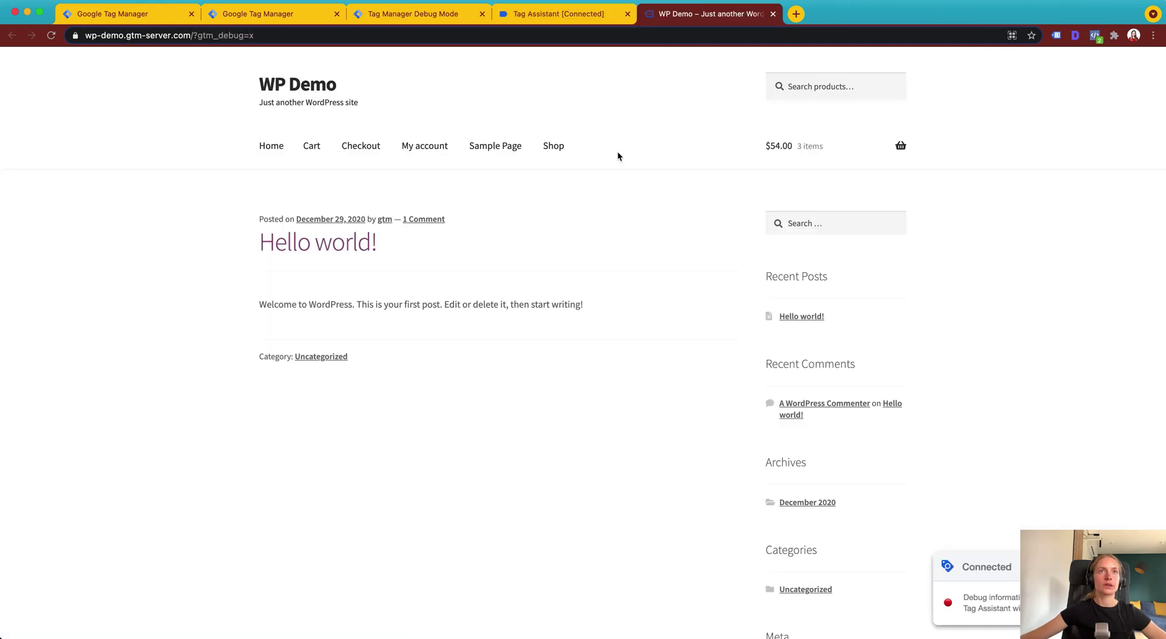
{"action": "left_click", "coordinate": [553, 156]}
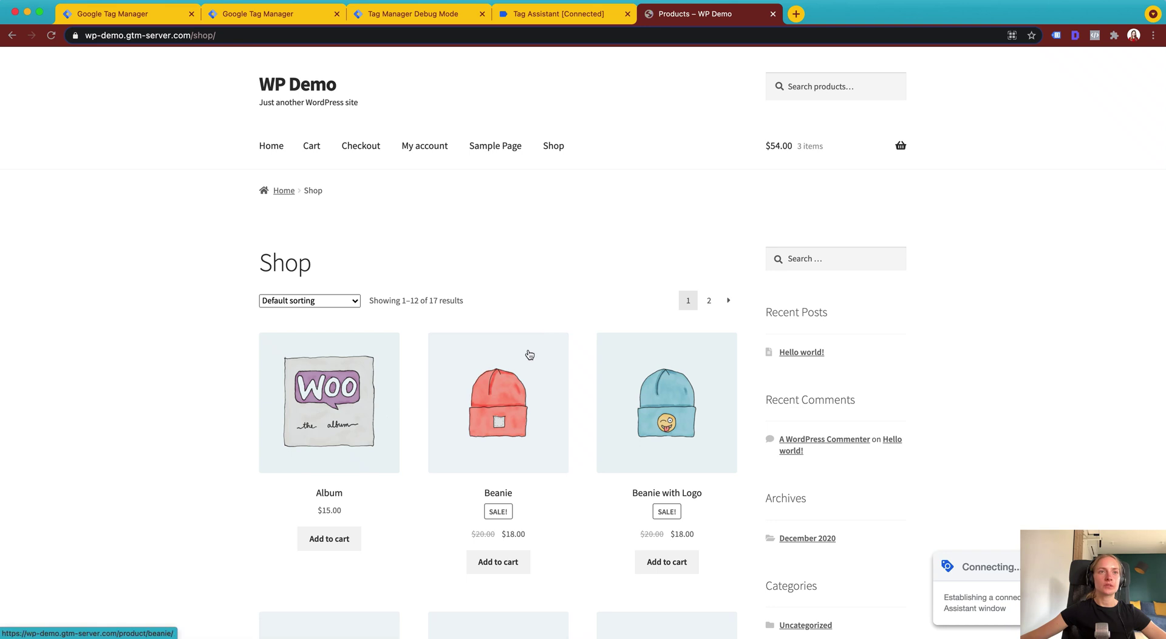
{"action": "left_click", "coordinate": [531, 351]}
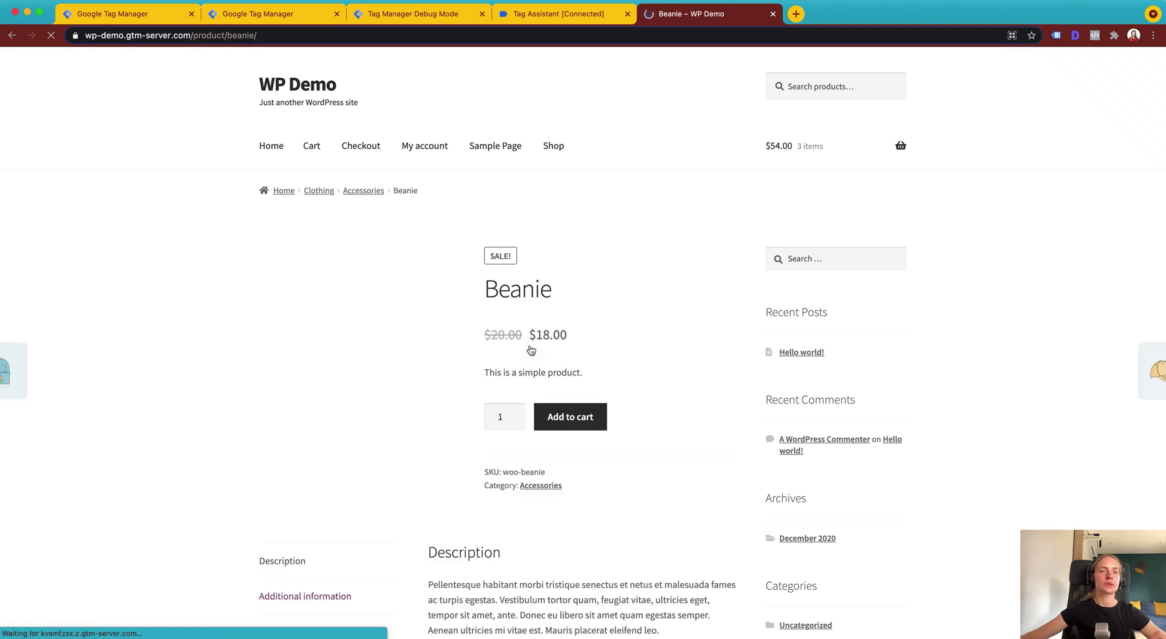
- Examine the event parameters and user properties of the GA4 - view item tag under the view_item event in Tag Assistant
{"action": "left_click", "coordinate": [525, 17]}
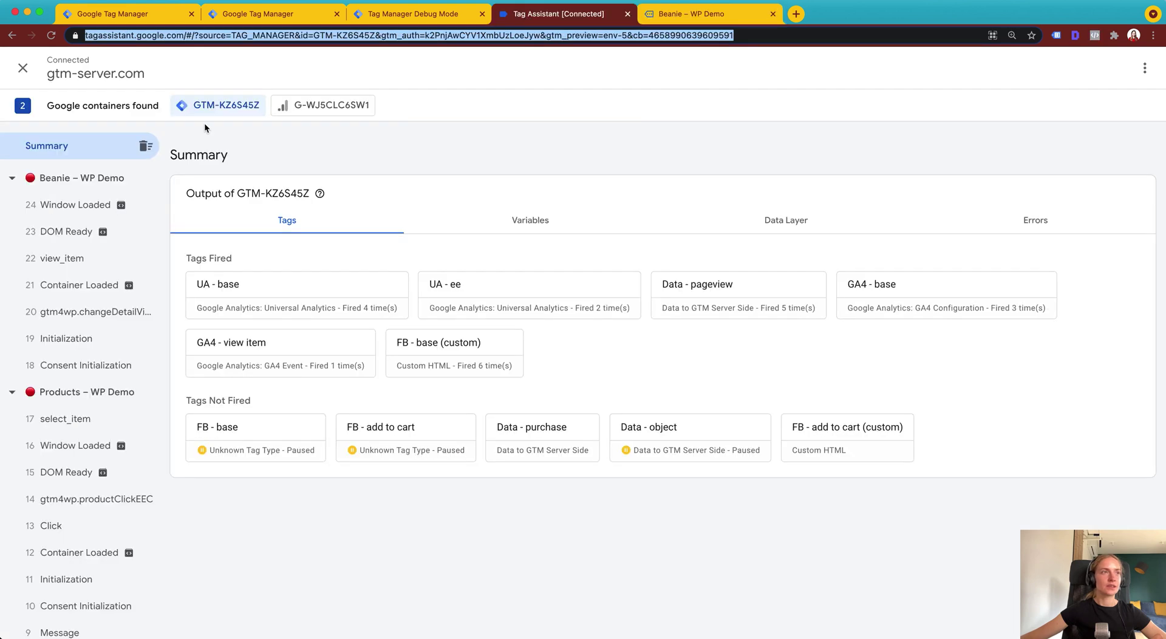
{"action": "left_click", "coordinate": [60, 258]}
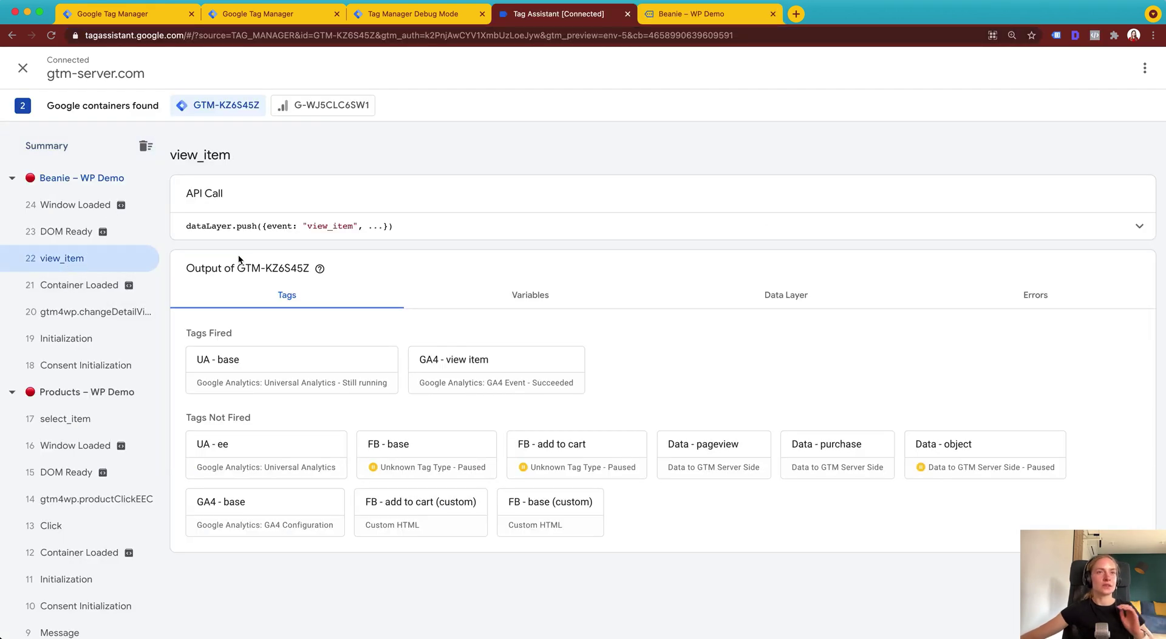
{"action": "left_click", "coordinate": [466, 376]}
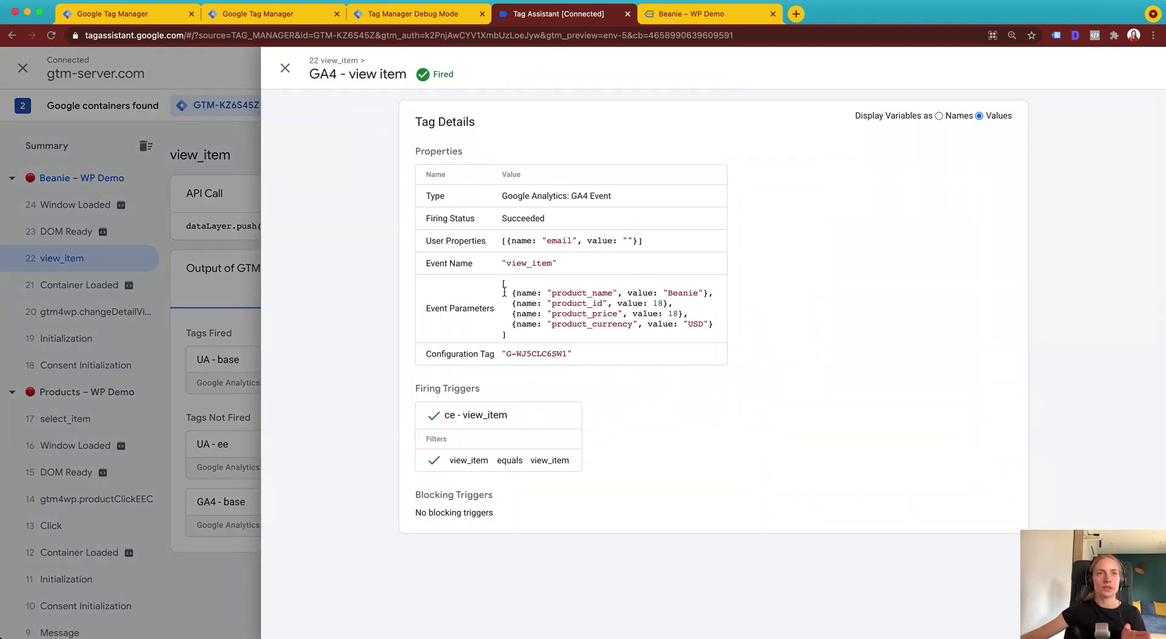
{"action": "left_click_drag", "start_coordinate": [503, 292], "coordinate": [719, 320]}
{"action": "double_click", "coordinate": [598, 303]}
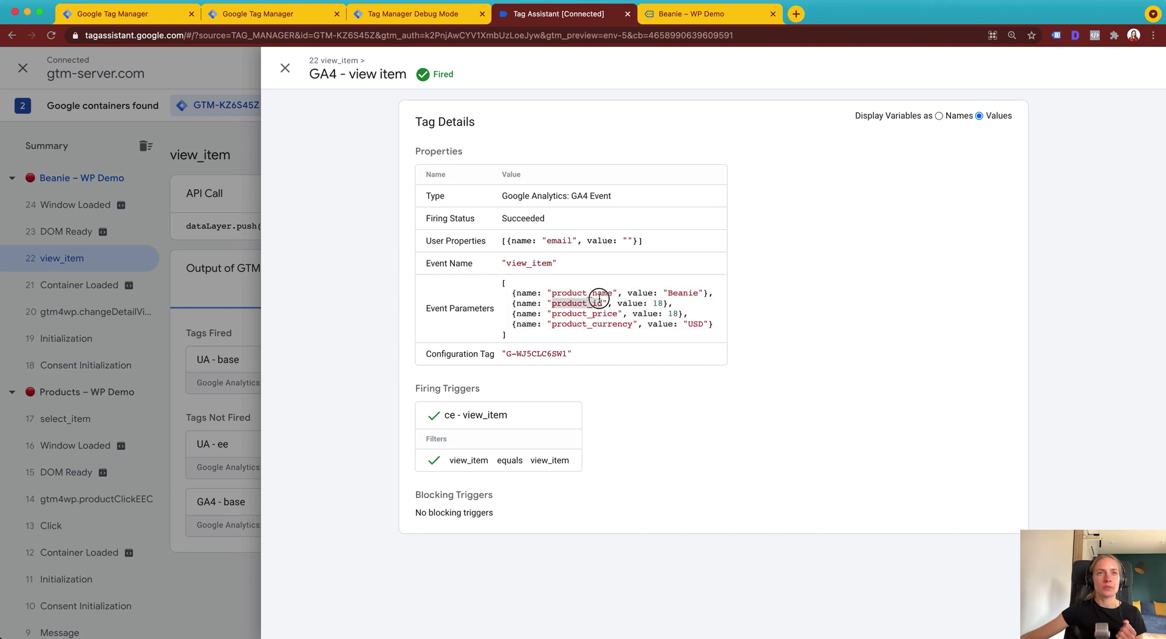
{"action": "left_click", "coordinate": [598, 311]}
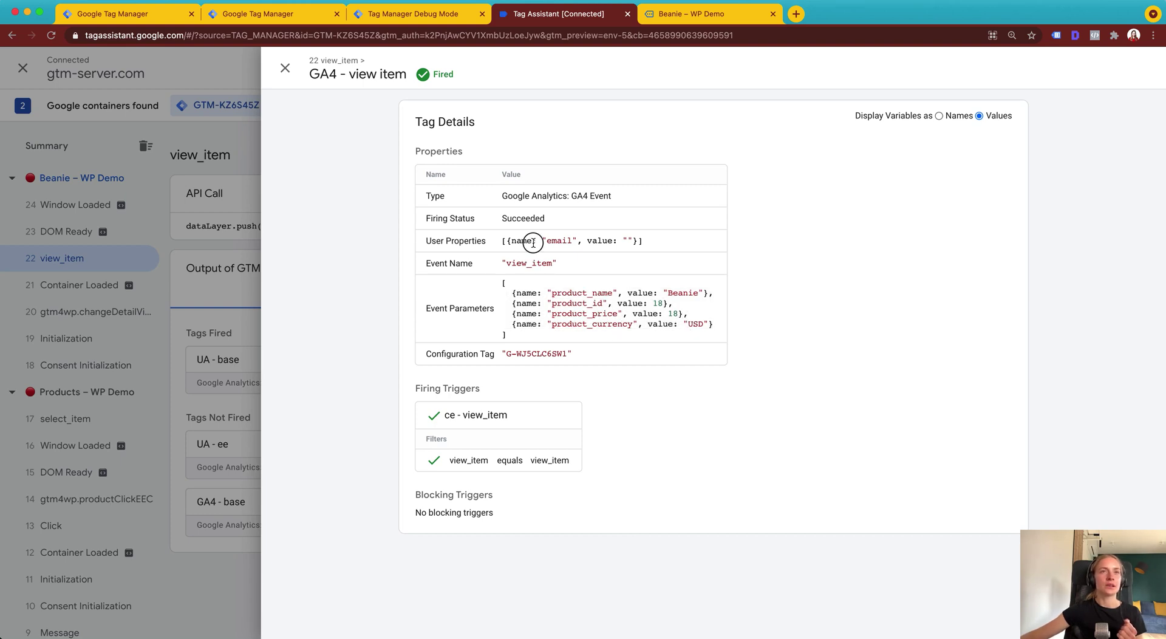
{"action": "left_click_drag", "start_coordinate": [439, 241], "coordinate": [671, 236]}
{"action": "left_click", "coordinate": [596, 249]}
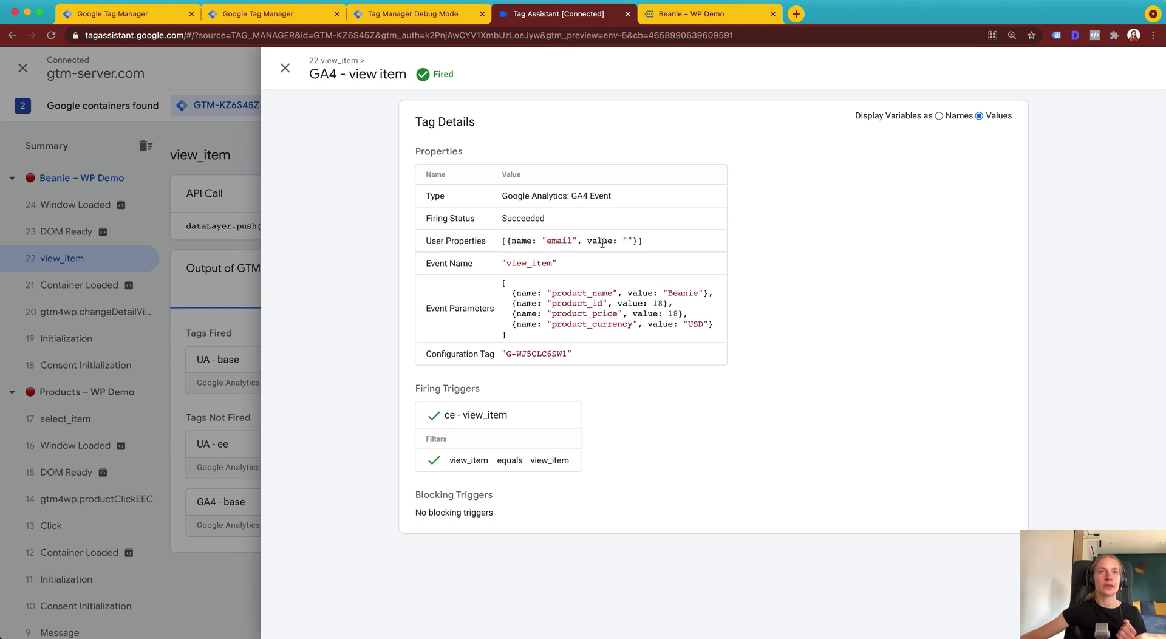
{"action": "triple_click", "coordinate": [595, 248]}
{"action": "left_click", "coordinate": [708, 13]}
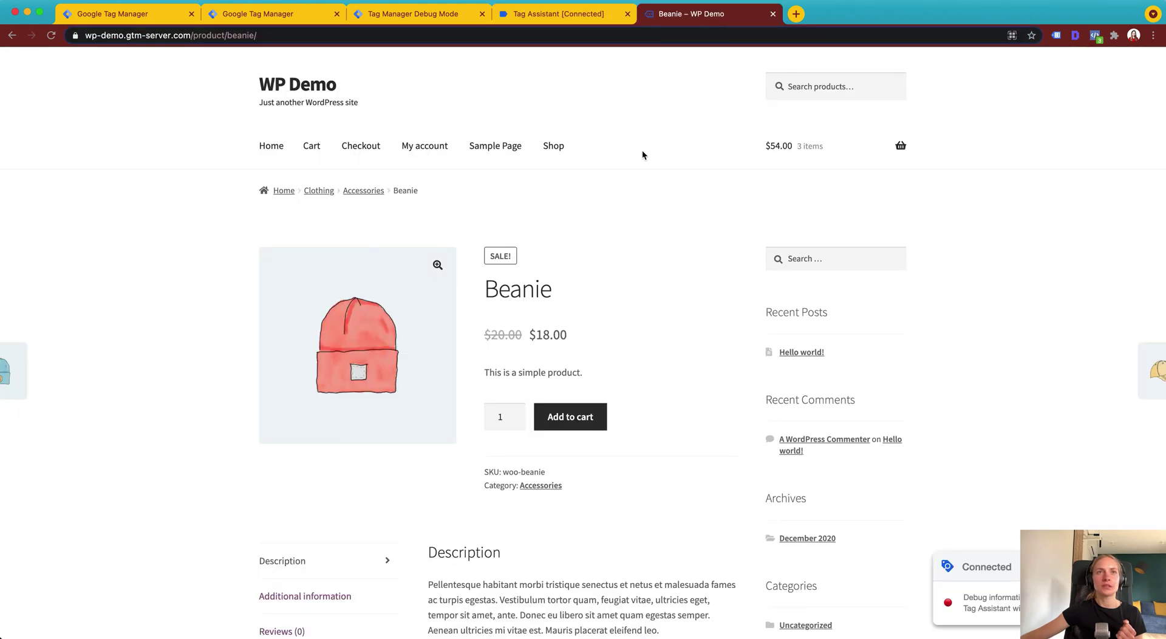
{"action": "left_click", "coordinate": [556, 13]}
- Check the full details of the GA4 tag fired on the view_item event in the server container's debug mode
{"action": "left_click", "coordinate": [413, 13]}
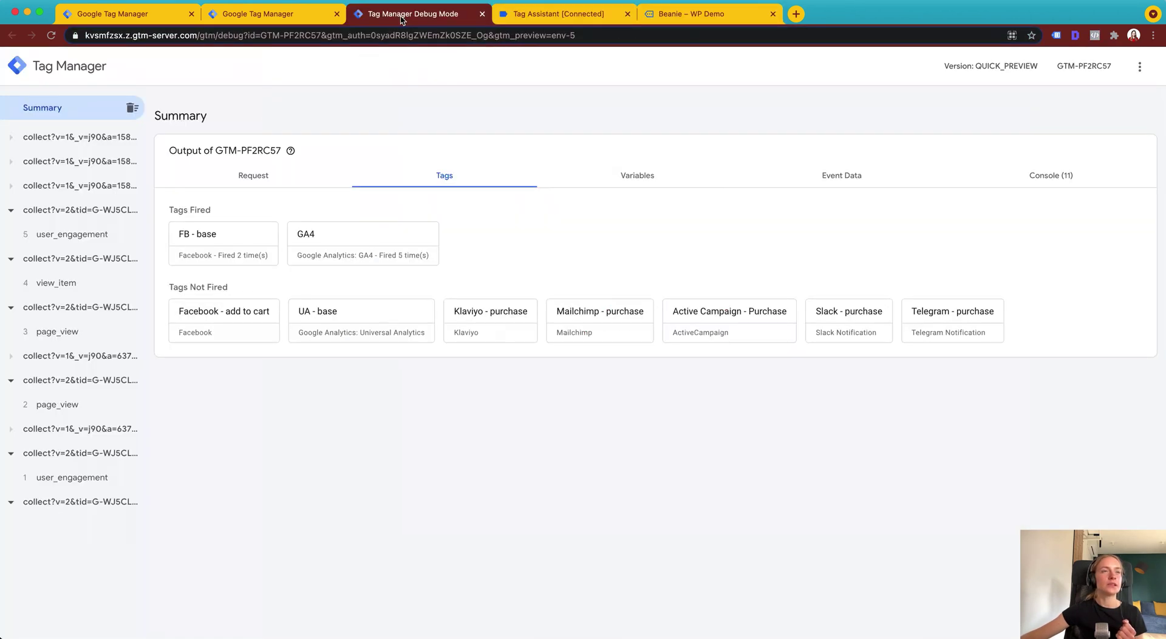
{"action": "left_click", "coordinate": [61, 283]}
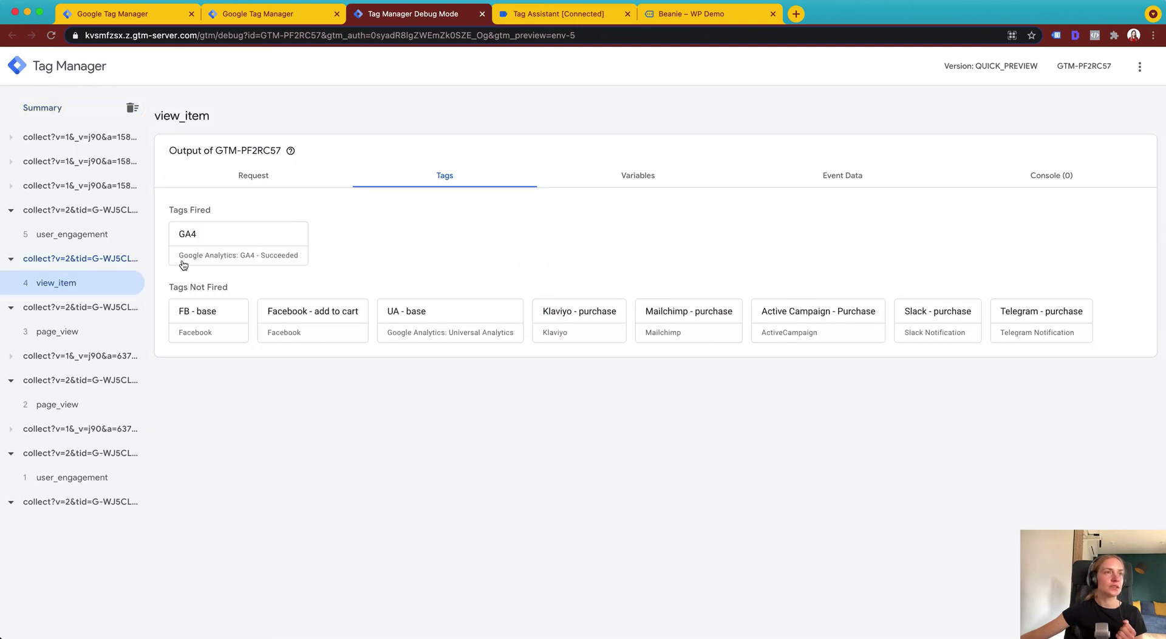
{"action": "left_click", "coordinate": [214, 241]}
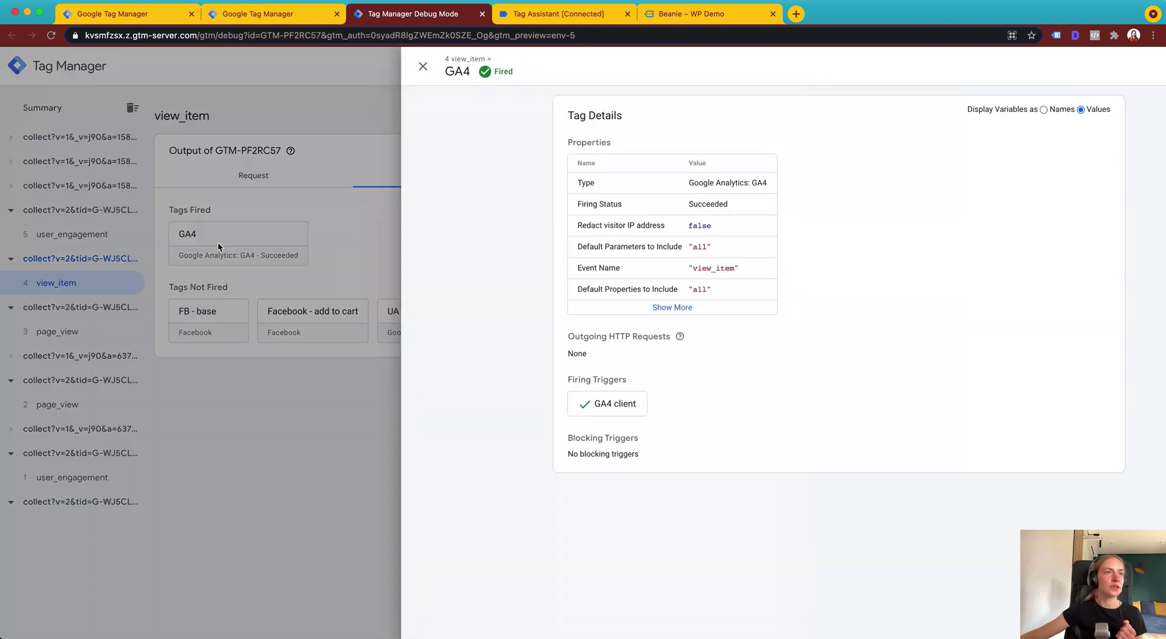
{"action": "left_click", "coordinate": [562, 308]}
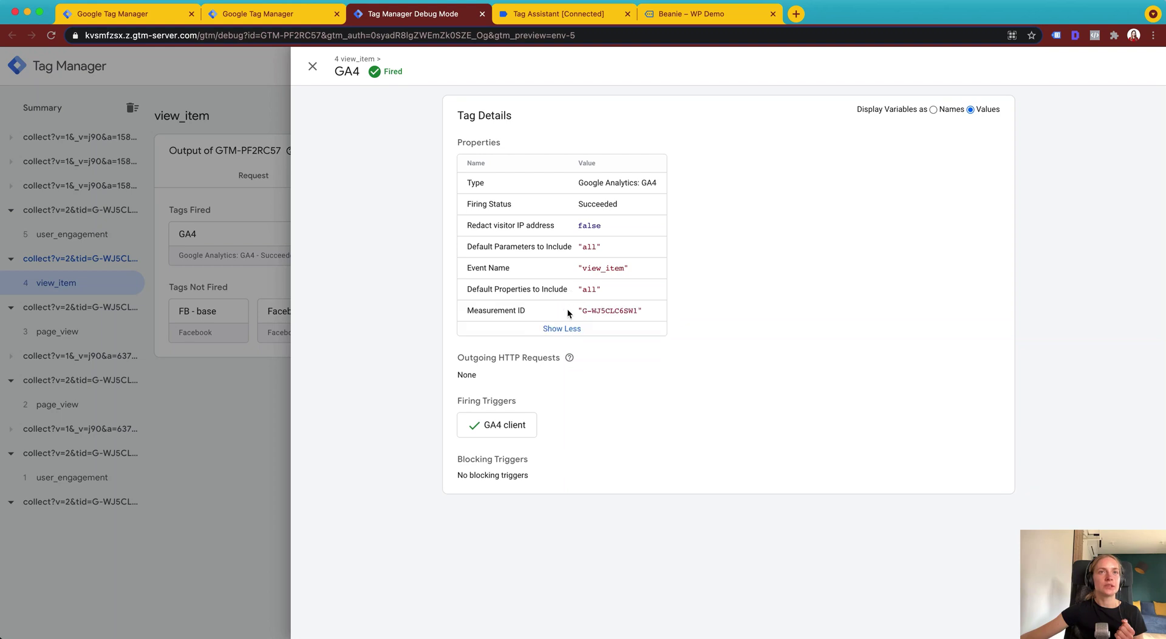
{"action": "left_click", "coordinate": [313, 66]}
- Expand the full event data of the server-side view_item event and examine its product currency, ID, name and price
{"action": "left_click", "coordinate": [858, 178]}
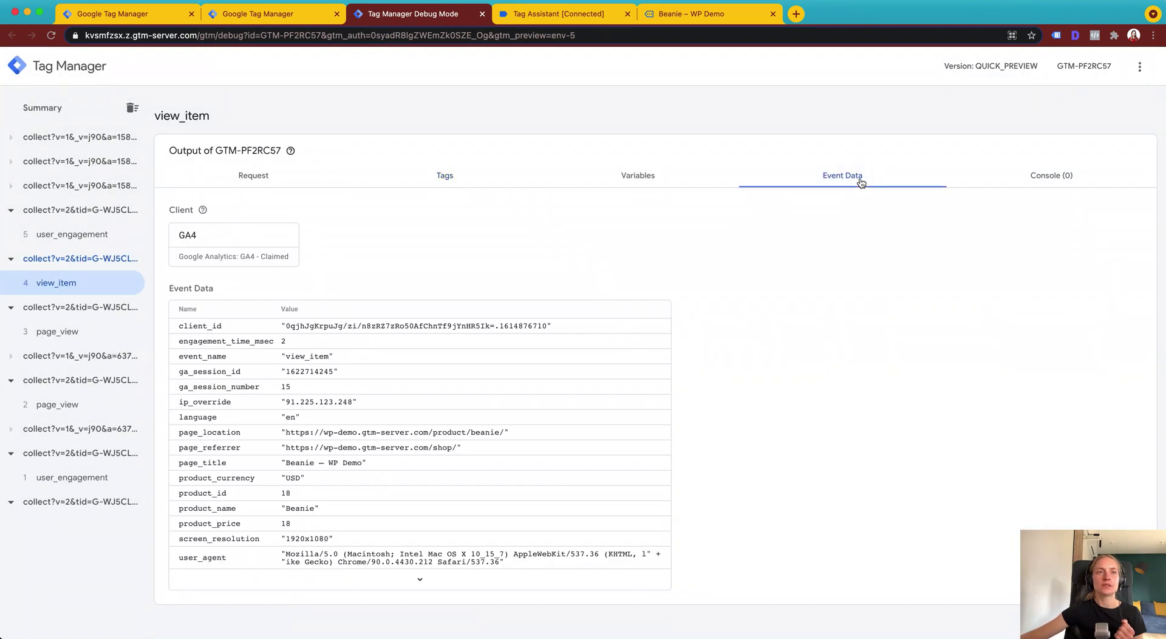
{"action": "left_click", "coordinate": [419, 578]}
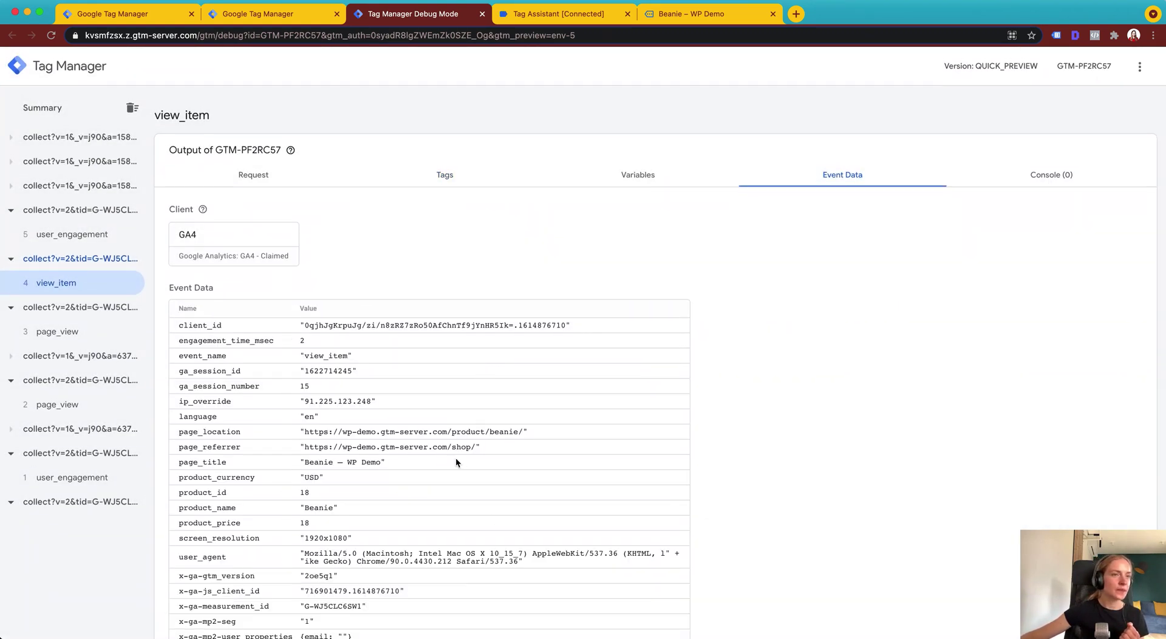
{"action": "scroll", "coordinate": [456, 458], "scroll_direction": "down", "scroll_amount": 3}
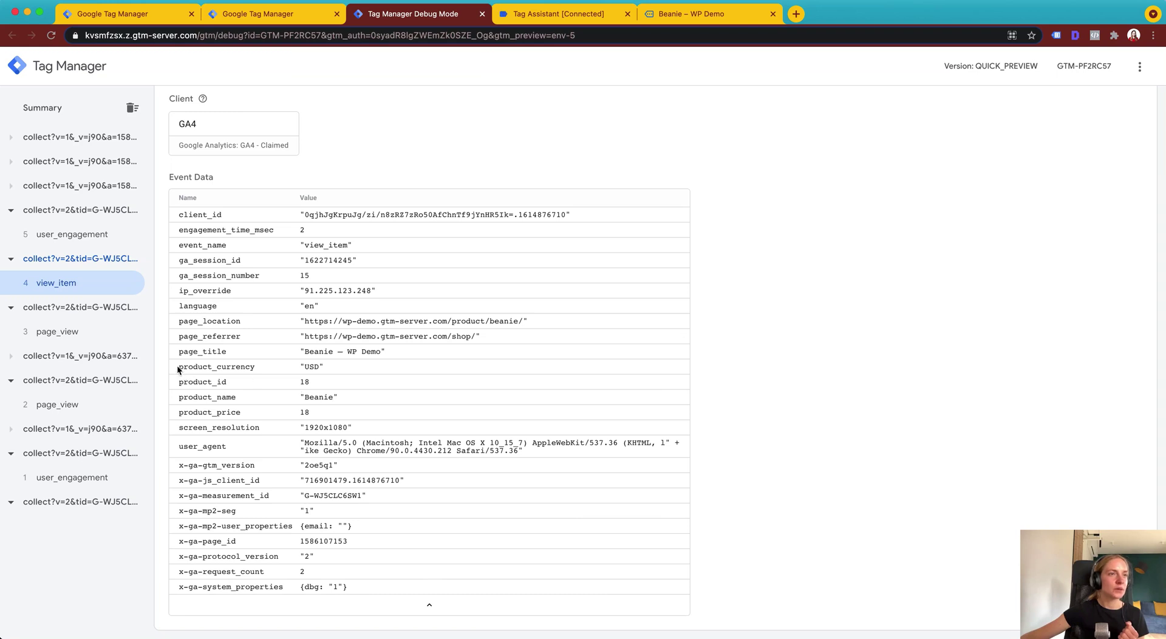
{"action": "left_click_drag", "start_coordinate": [178, 369], "coordinate": [356, 409]}
{"action": "left_click", "coordinate": [204, 383]}
{"action": "double_click", "coordinate": [204, 383]}
{"action": "double_click", "coordinate": [198, 398]}
{"action": "double_click", "coordinate": [194, 413]}
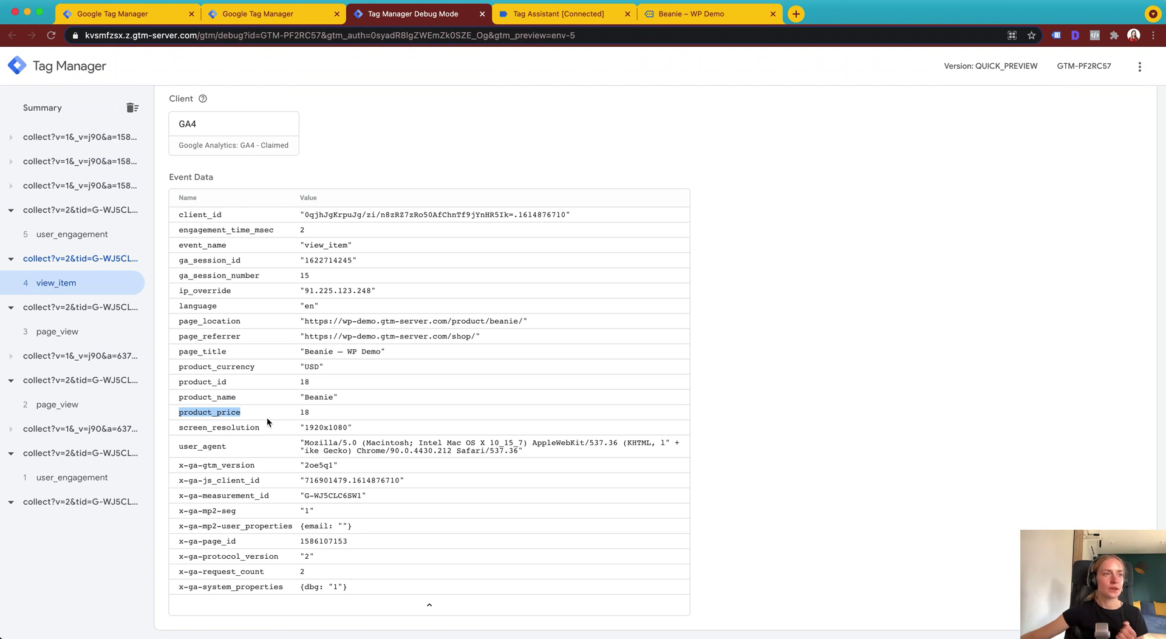
{"action": "scroll", "coordinate": [535, 278], "scroll_direction": "up", "scroll_amount": 2}
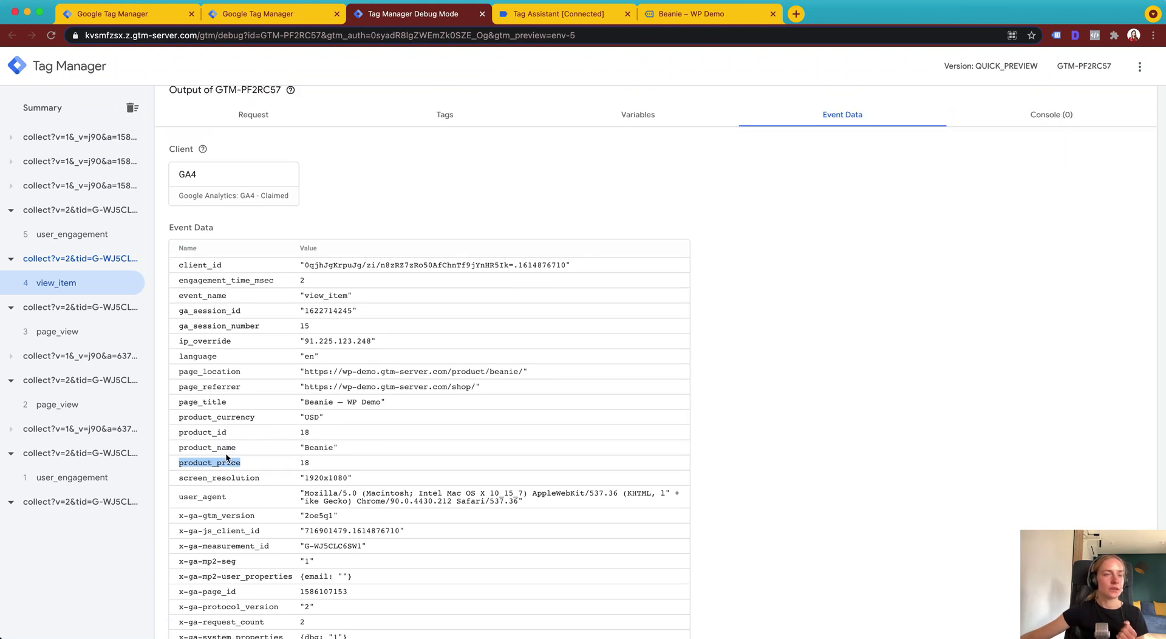
{"action": "scroll", "coordinate": [908, 127], "scroll_direction": "up", "scroll_amount": 1}
- Review the server container's variables for the view_item event and return to its event data
{"action": "left_click", "coordinate": [628, 182]}
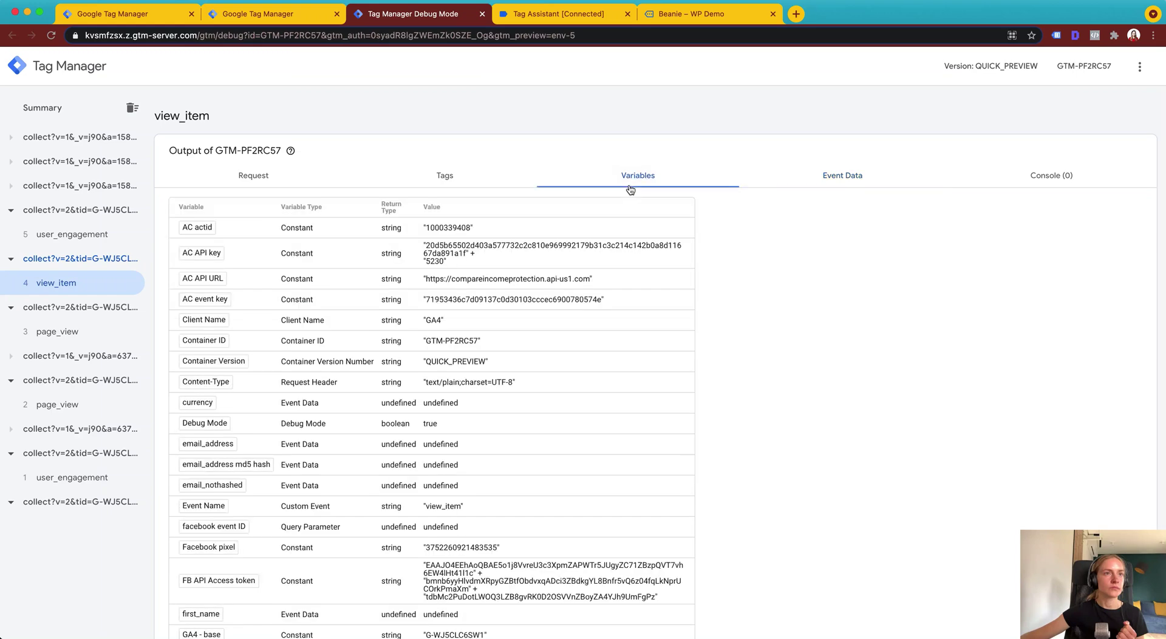
{"action": "scroll", "coordinate": [595, 224], "scroll_direction": "down", "scroll_amount": 2}
{"action": "scroll", "coordinate": [596, 224], "scroll_direction": "down", "scroll_amount": 3}
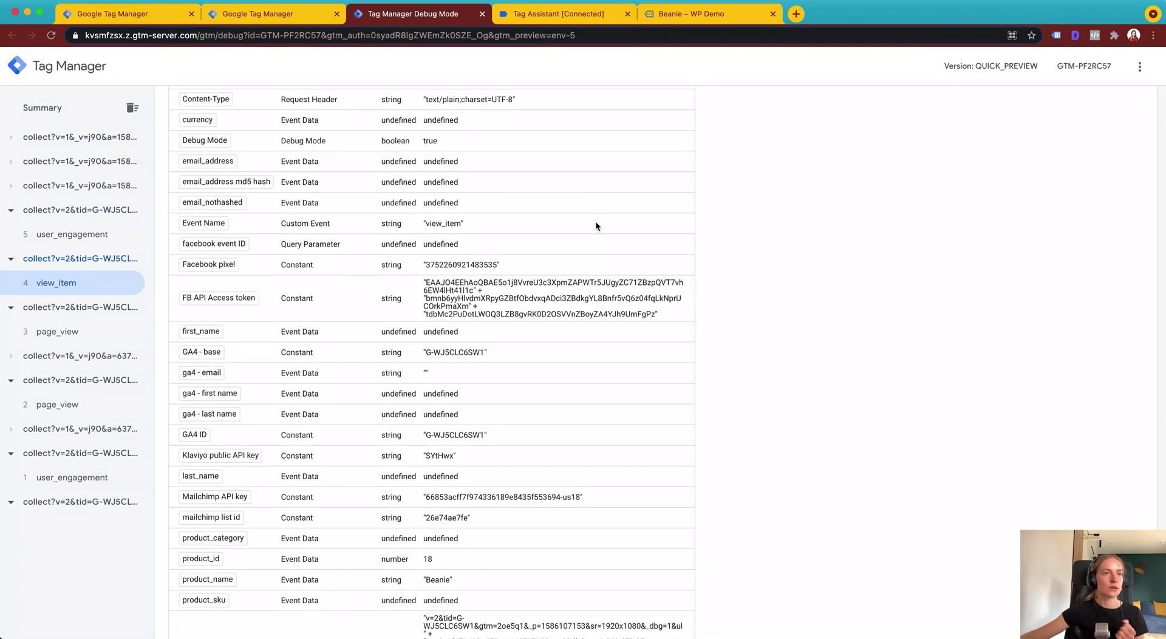
{"action": "scroll", "coordinate": [595, 226], "scroll_direction": "down", "scroll_amount": 3}
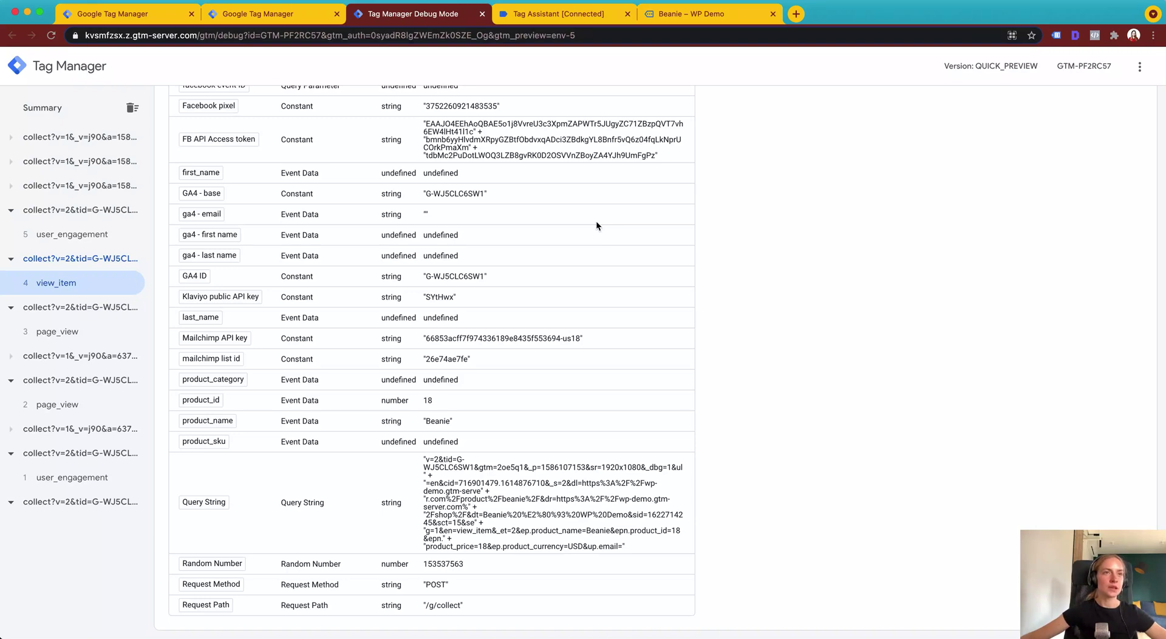
{"action": "scroll", "coordinate": [595, 226], "scroll_direction": "up", "scroll_amount": 8}
{"action": "left_click", "coordinate": [827, 192]}
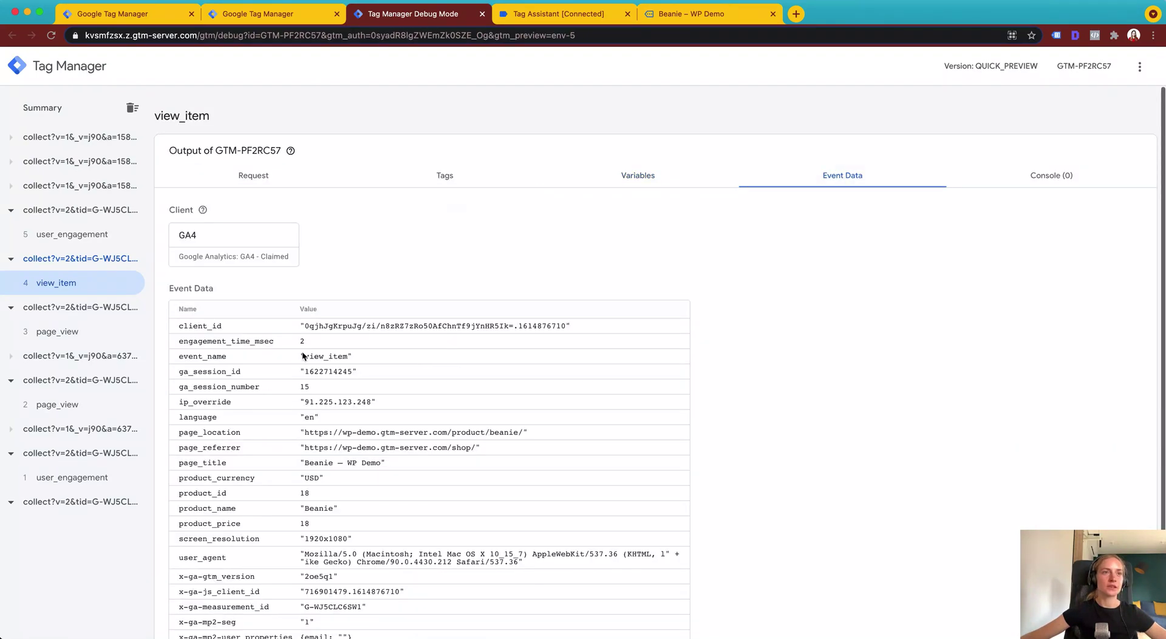
- Review the view_item event data in the server debug mode and find product_name among the container's variables
{"action": "scroll", "coordinate": [349, 380], "scroll_direction": "down", "scroll_amount": 2}
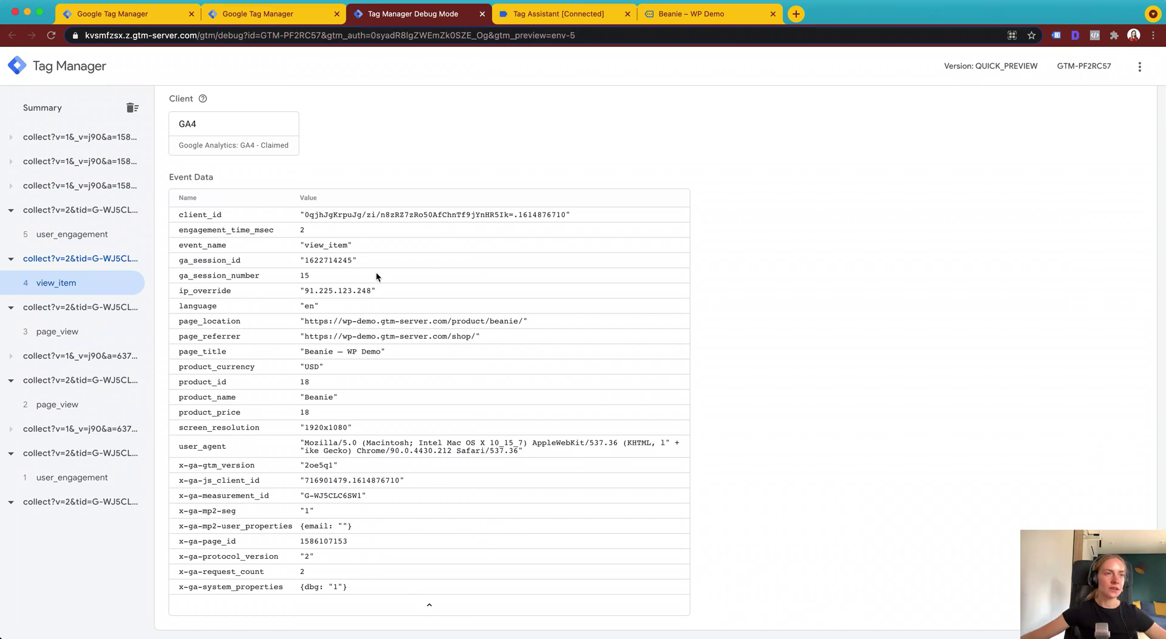
{"action": "scroll", "coordinate": [486, 237], "scroll_direction": "up", "scroll_amount": 2}
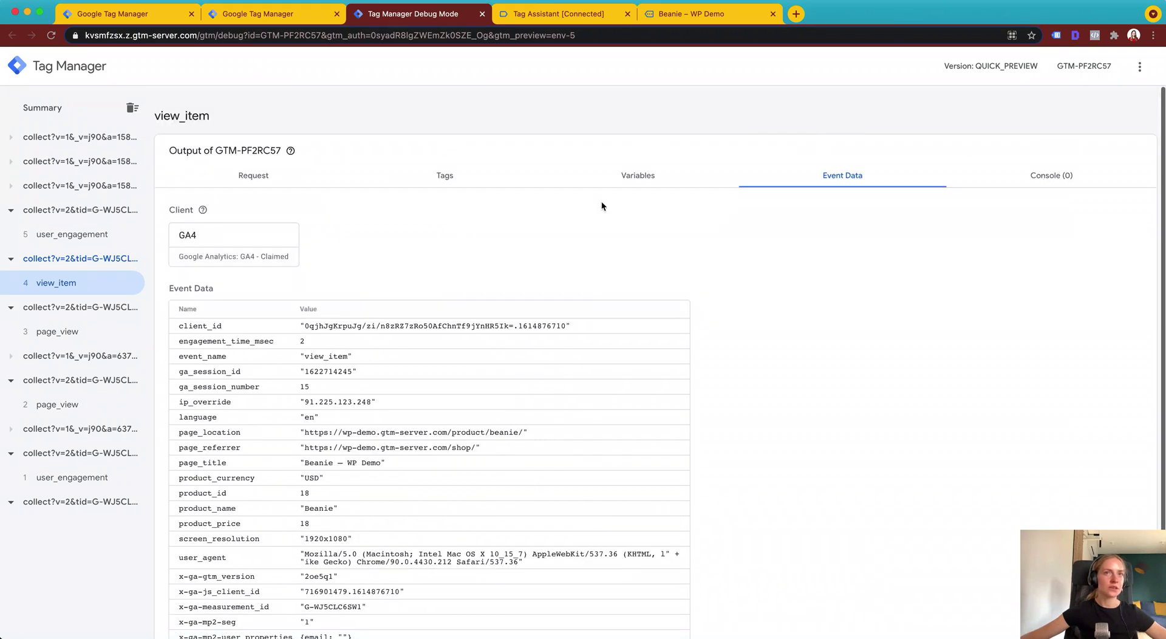
{"action": "left_click", "coordinate": [635, 176]}
{"action": "scroll", "coordinate": [449, 390], "scroll_direction": "down", "scroll_amount": 6}
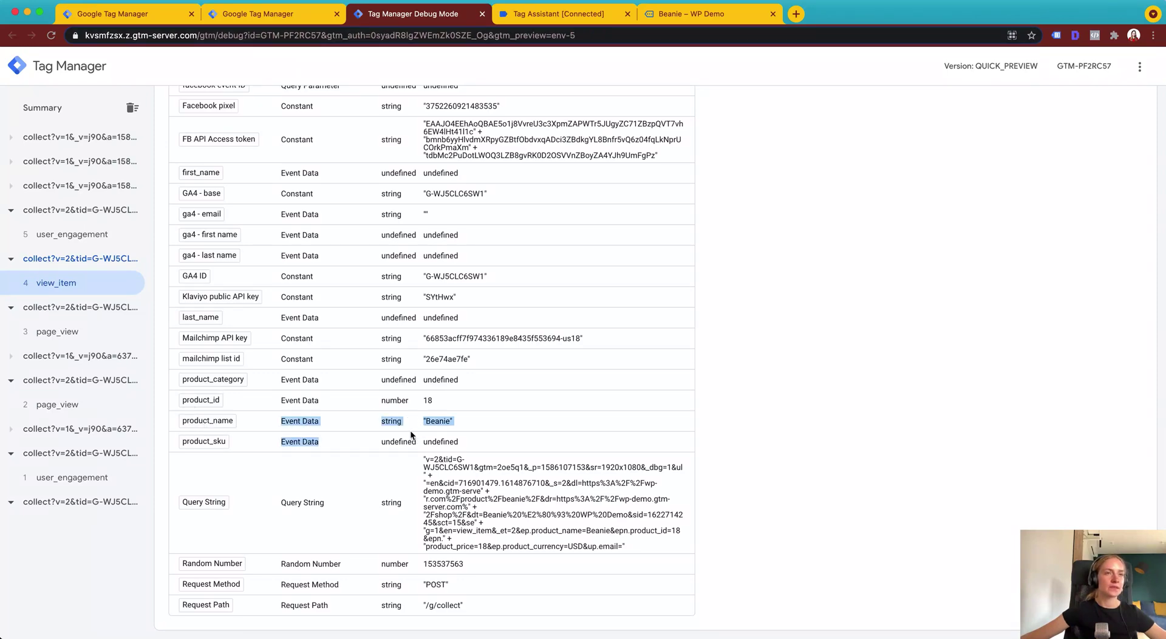
{"action": "scroll", "coordinate": [411, 275], "scroll_direction": "up", "scroll_amount": 7}
- Open the product_name variable in the WP Demo Server container and show its configuration with the key path
{"action": "left_click", "coordinate": [226, 11]}
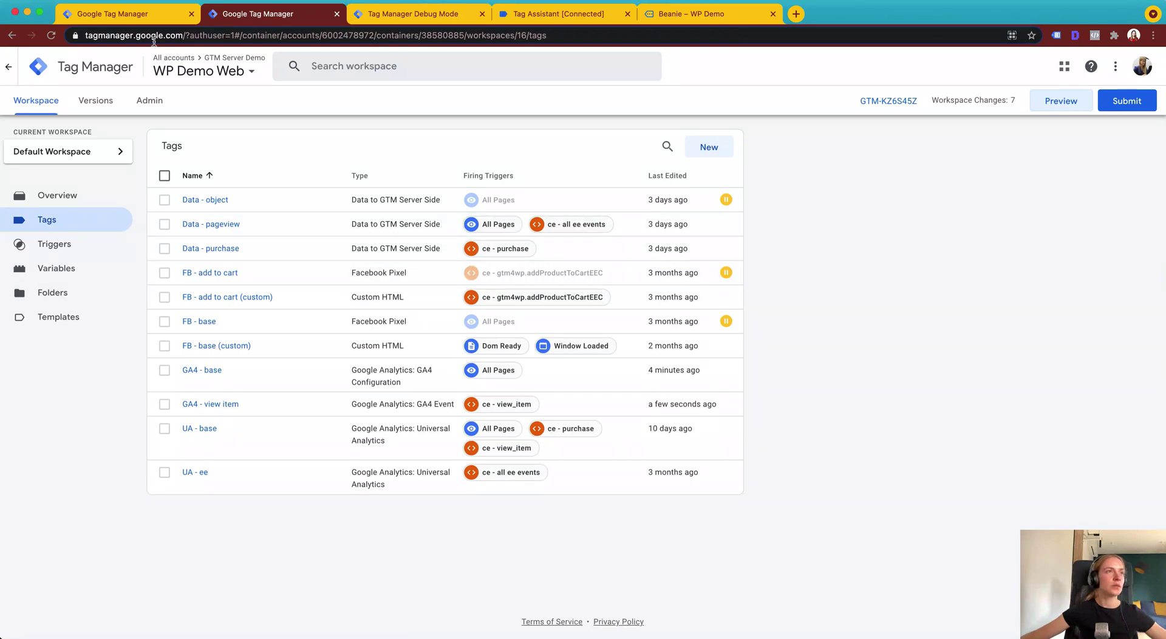
{"action": "left_click", "coordinate": [108, 17]}
{"action": "left_click", "coordinate": [56, 292]}
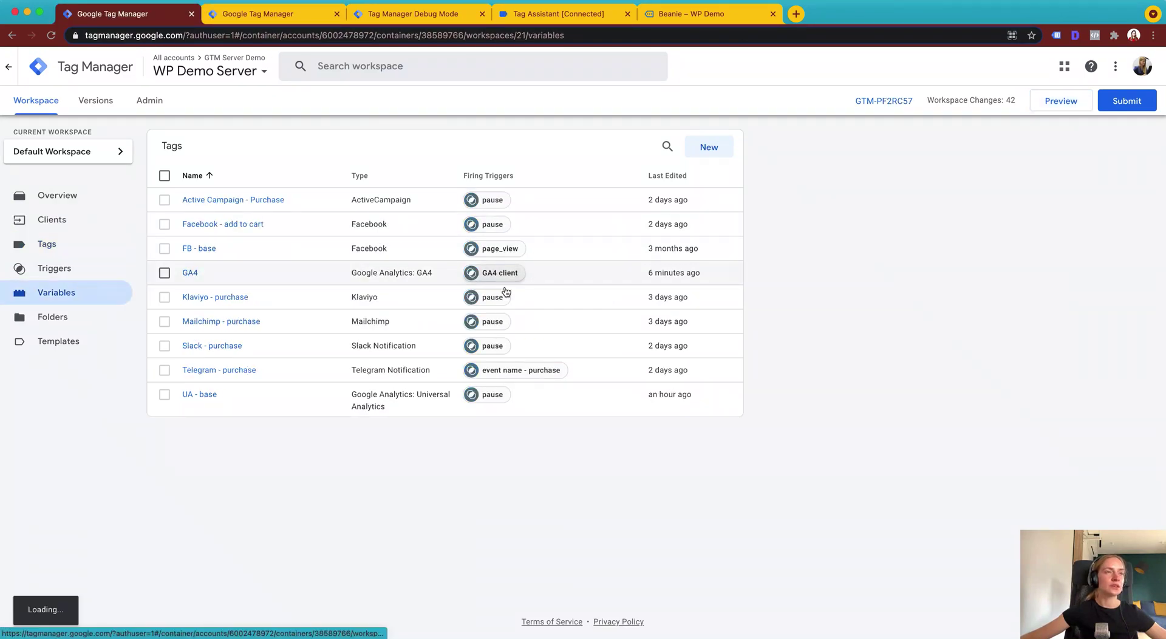
{"action": "scroll", "coordinate": [347, 386], "scroll_direction": "down", "scroll_amount": 10}
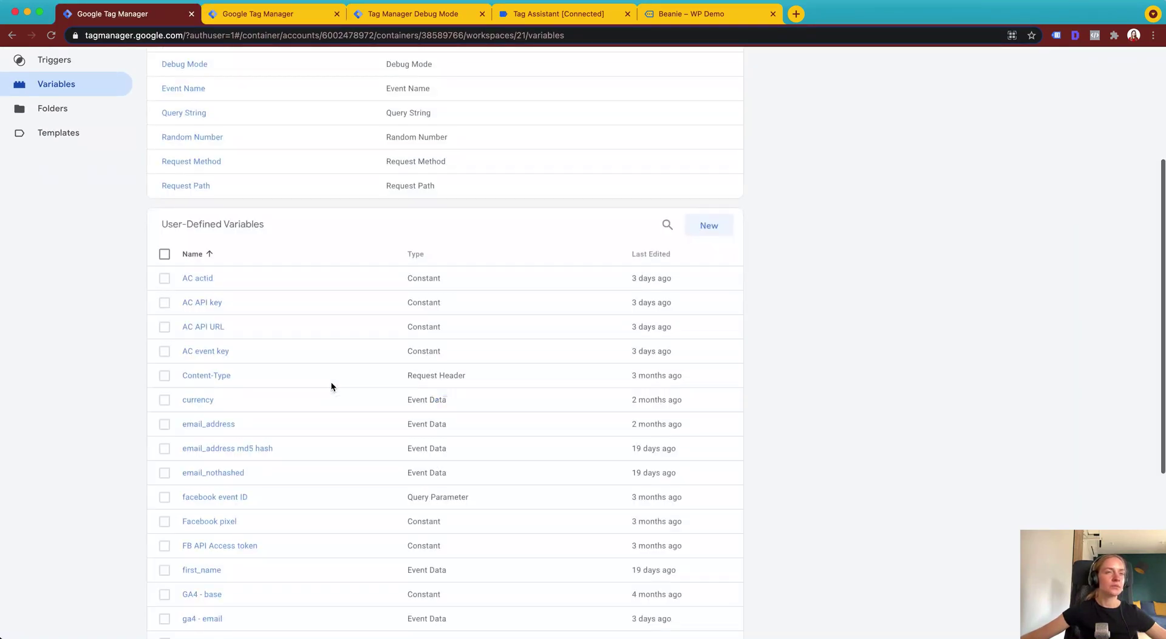
{"action": "scroll", "coordinate": [326, 396], "scroll_direction": "down", "scroll_amount": 3}
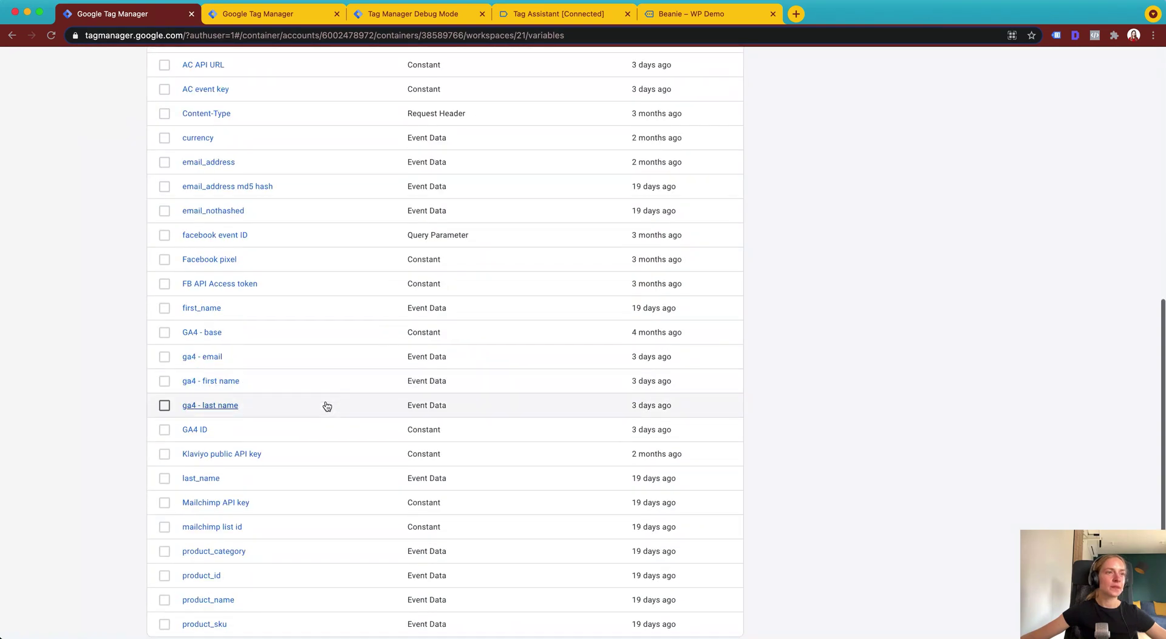
{"action": "left_click", "coordinate": [212, 603]}
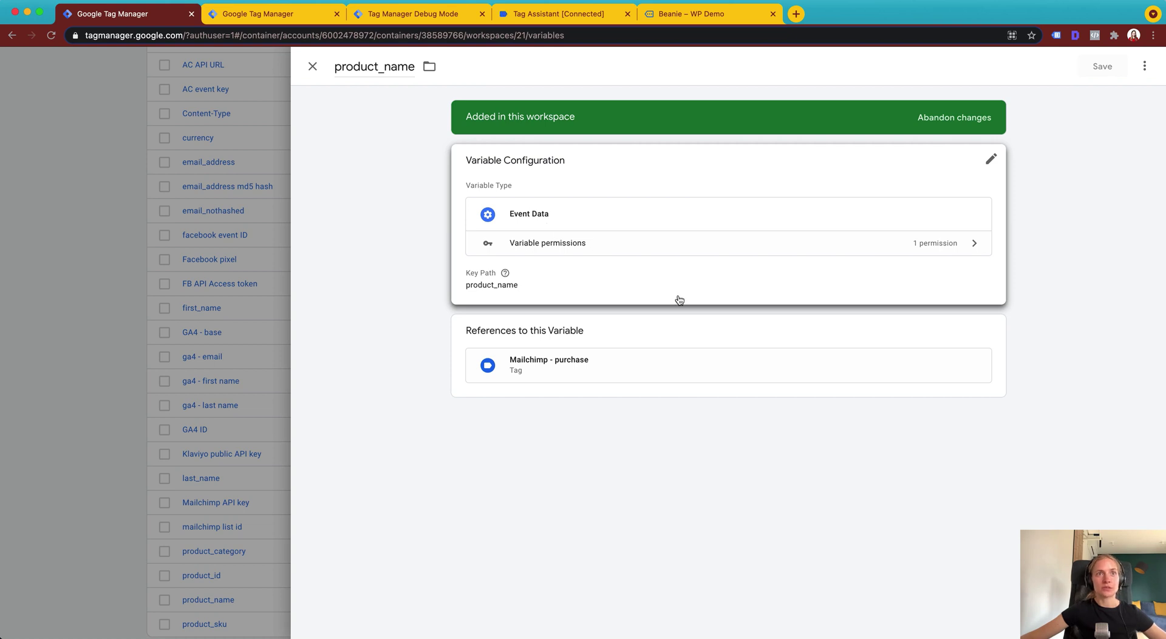
{"action": "left_click", "coordinate": [593, 296]}
{"action": "mouse_move", "coordinate": [502, 294]}
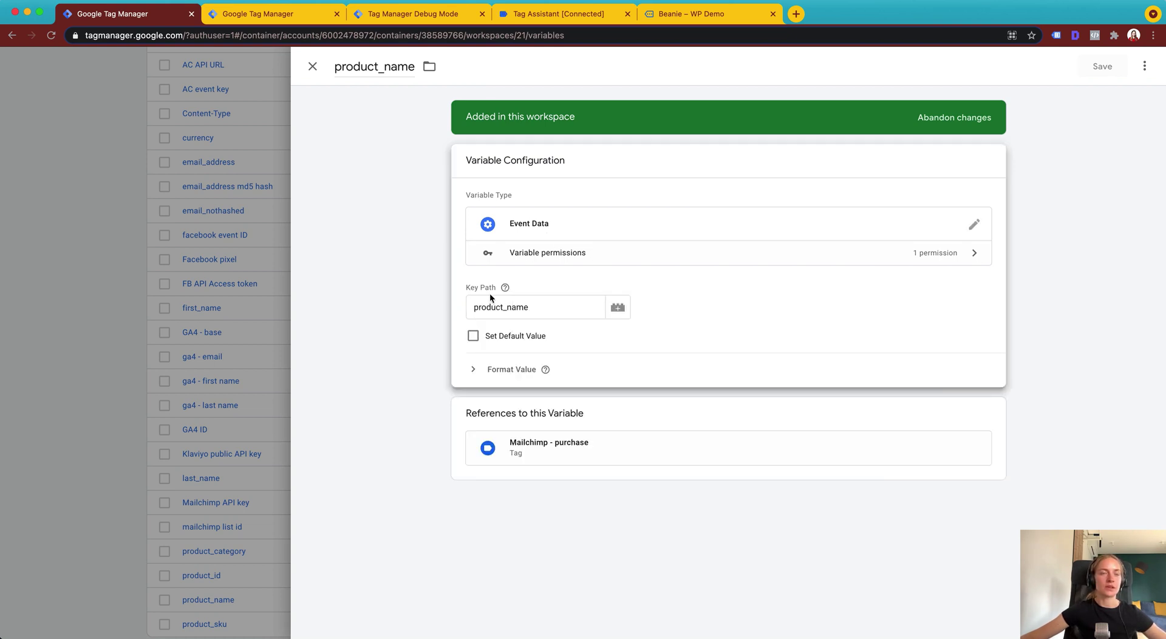
- Return to the server debug mode and locate the product_name key in the view_item event data
{"action": "left_click", "coordinate": [430, 20]}
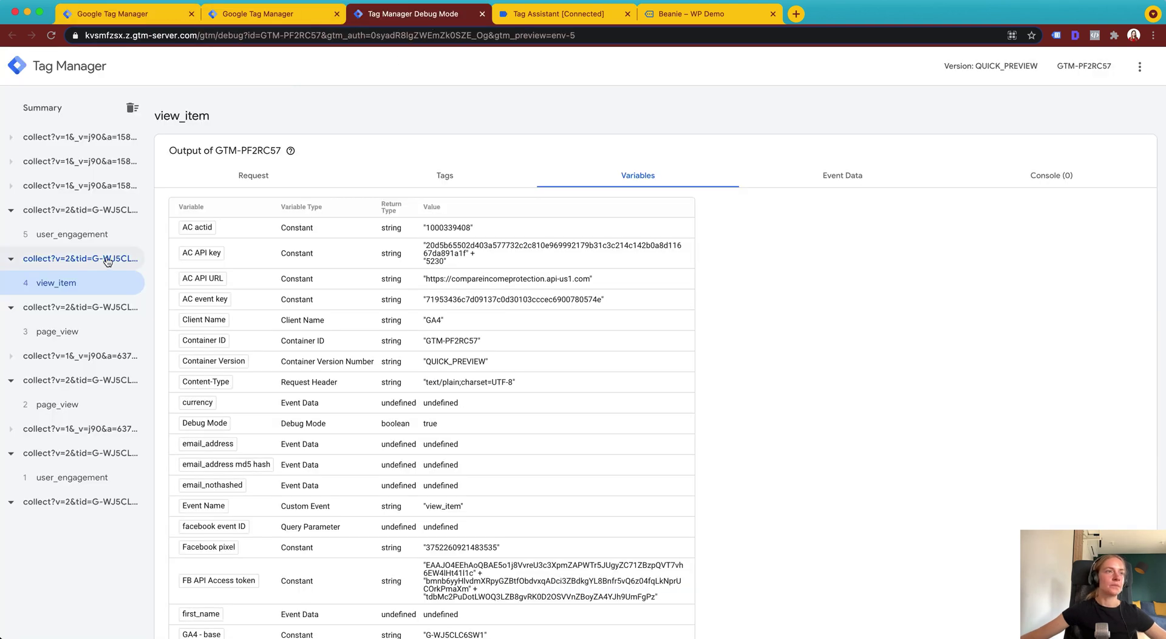
{"action": "left_click", "coordinate": [811, 178]}
{"action": "scroll", "coordinate": [441, 428], "scroll_direction": "down", "scroll_amount": 2}
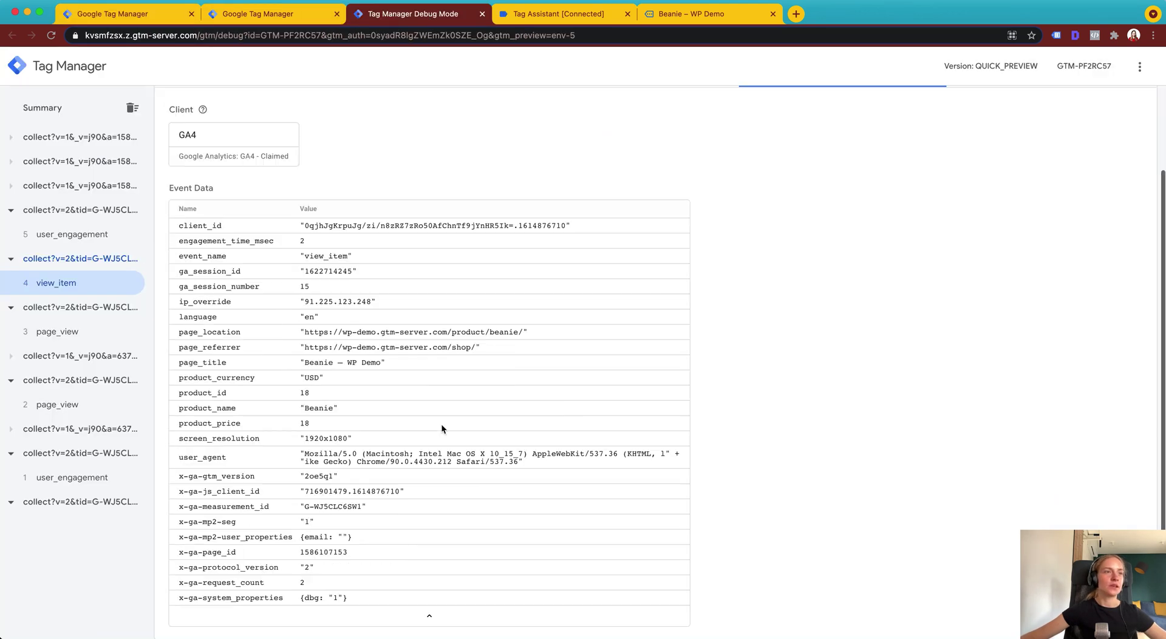
{"action": "left_click_drag", "start_coordinate": [180, 413], "coordinate": [231, 407]}
{"action": "left_click", "coordinate": [177, 413]}
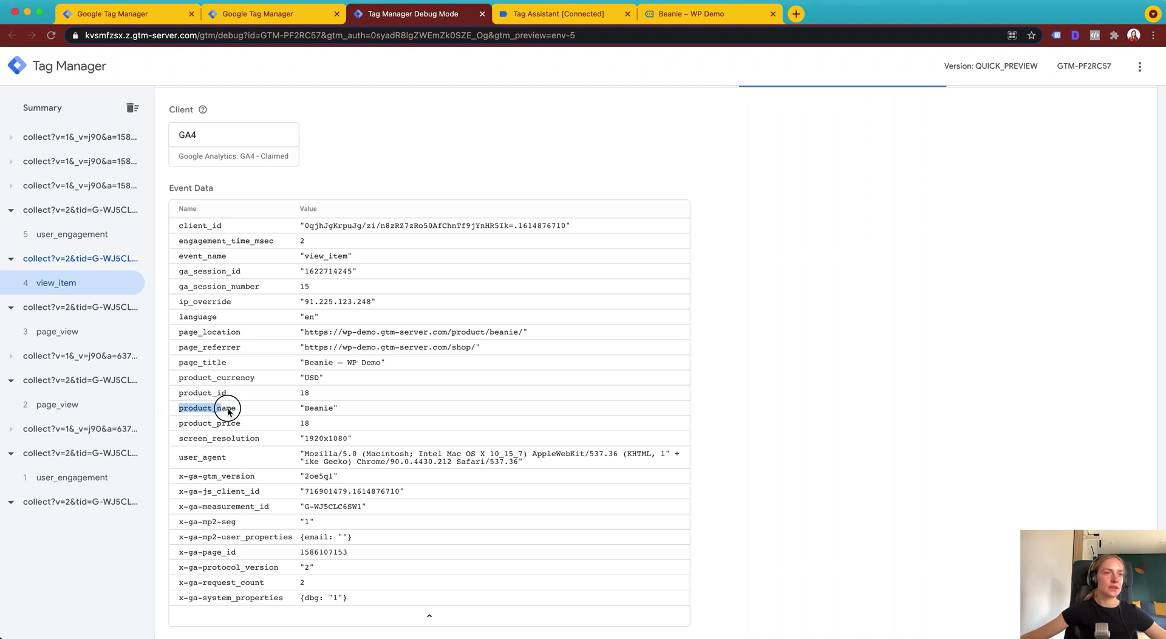
- Compare that key with the key path of the server container's product_name variable, and close the variable unchanged
{"action": "left_click", "coordinate": [265, 14]}
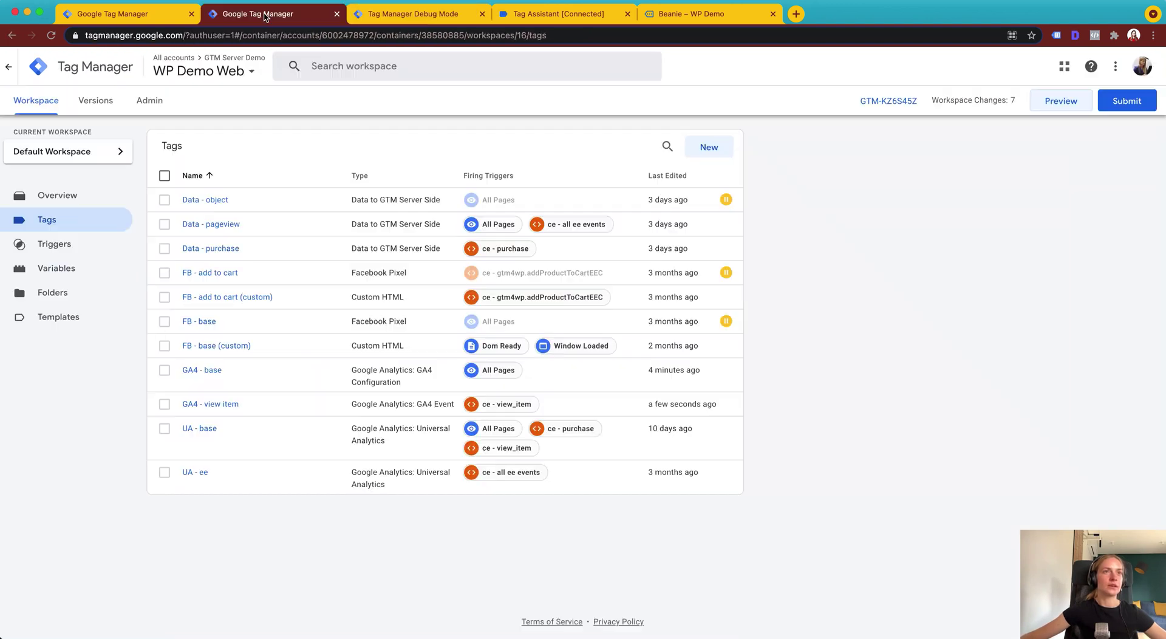
{"action": "left_click", "coordinate": [173, 12]}
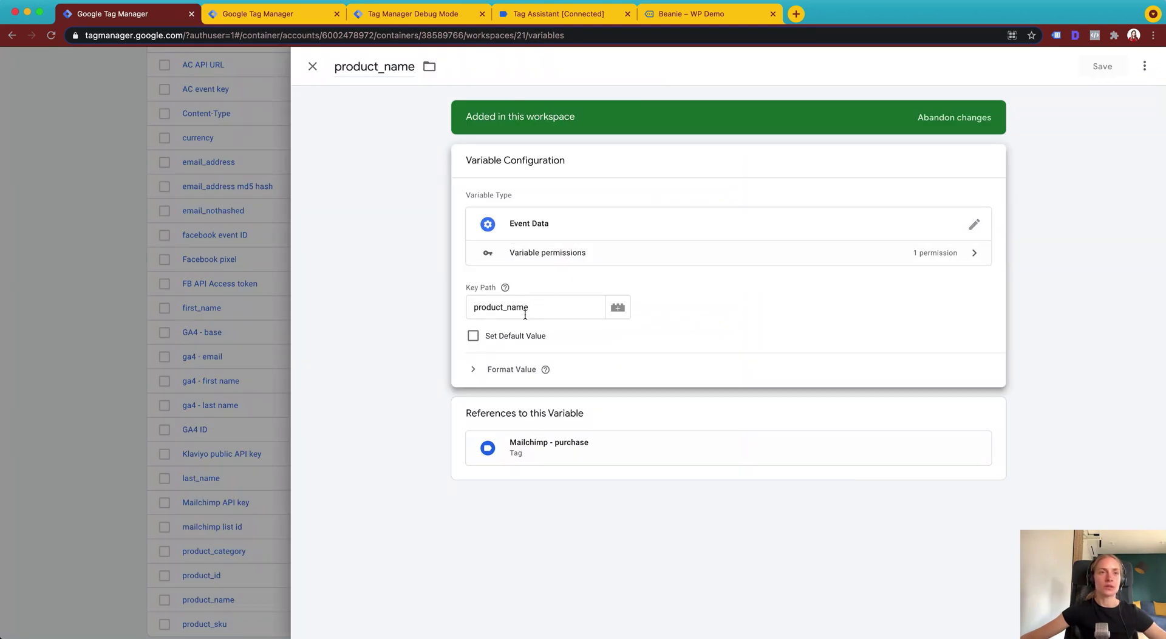
{"action": "left_click_drag", "start_coordinate": [527, 314], "coordinate": [467, 310]}
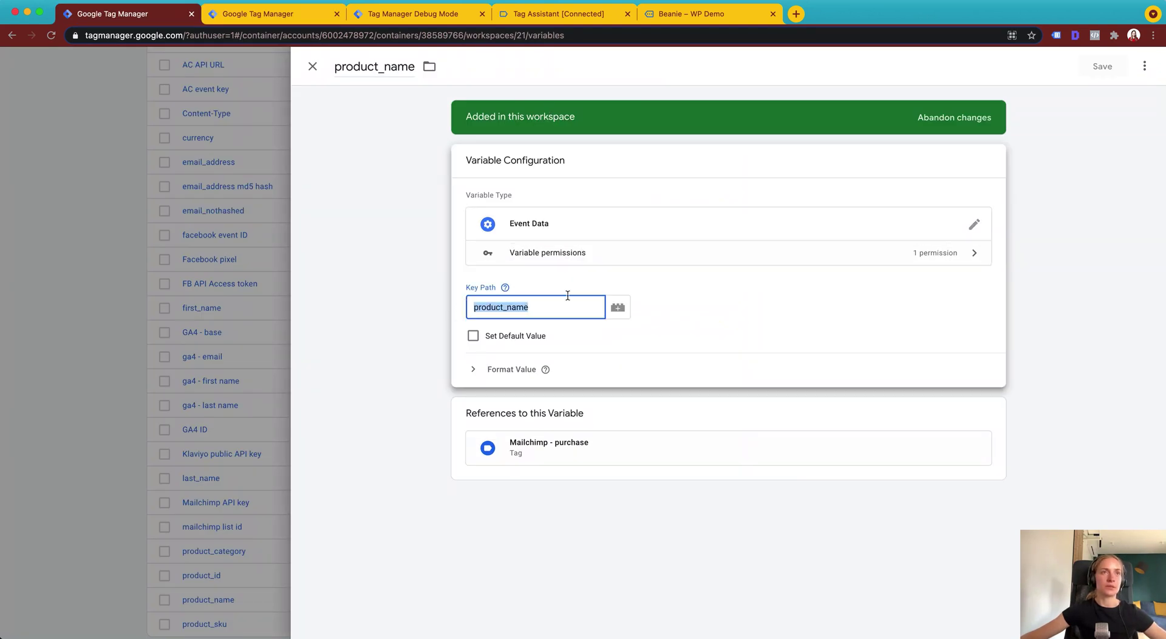
{"action": "left_click", "coordinate": [314, 67]}
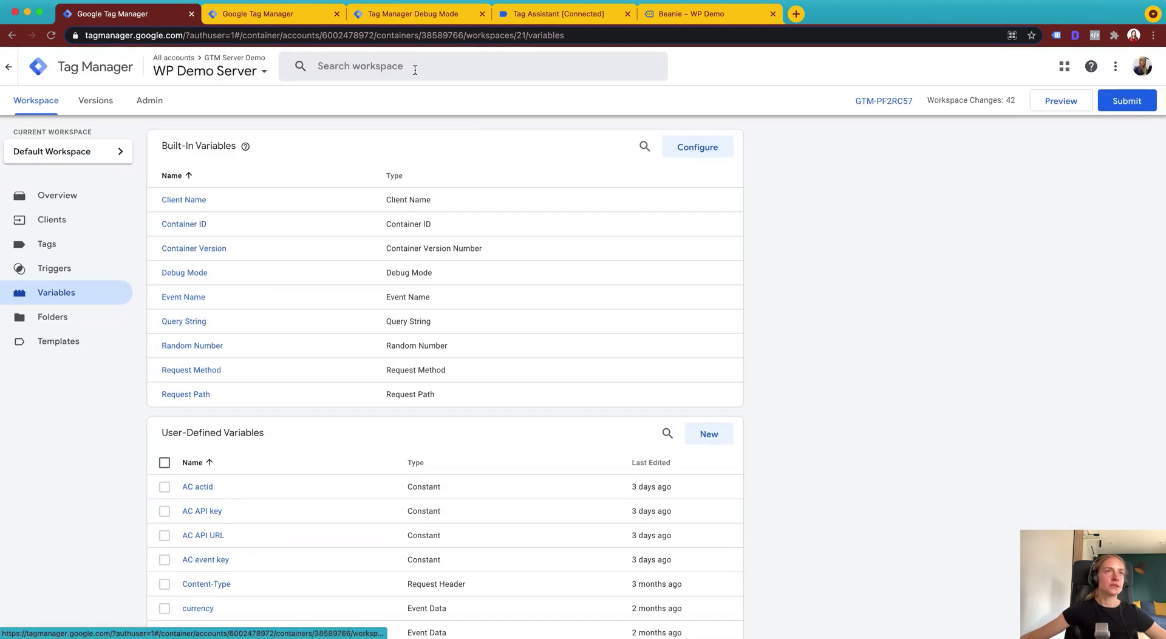
- Create a new tag named GA4 - purchase in the WP Demo Web container
{"action": "left_click", "coordinate": [265, 17]}
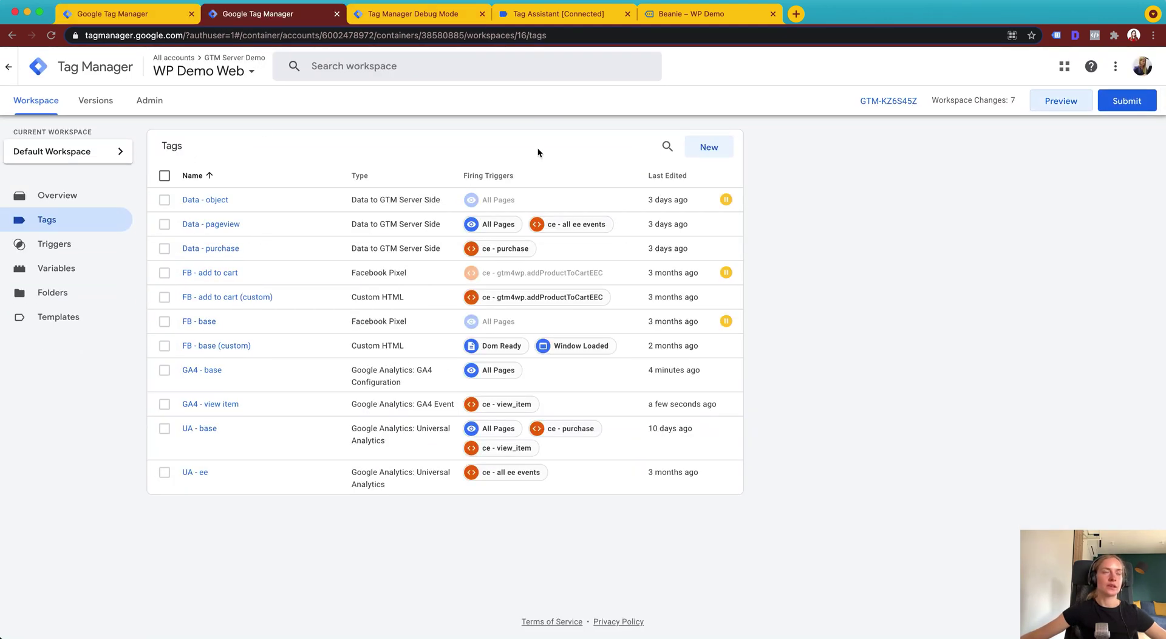
{"action": "left_click", "coordinate": [708, 147]}
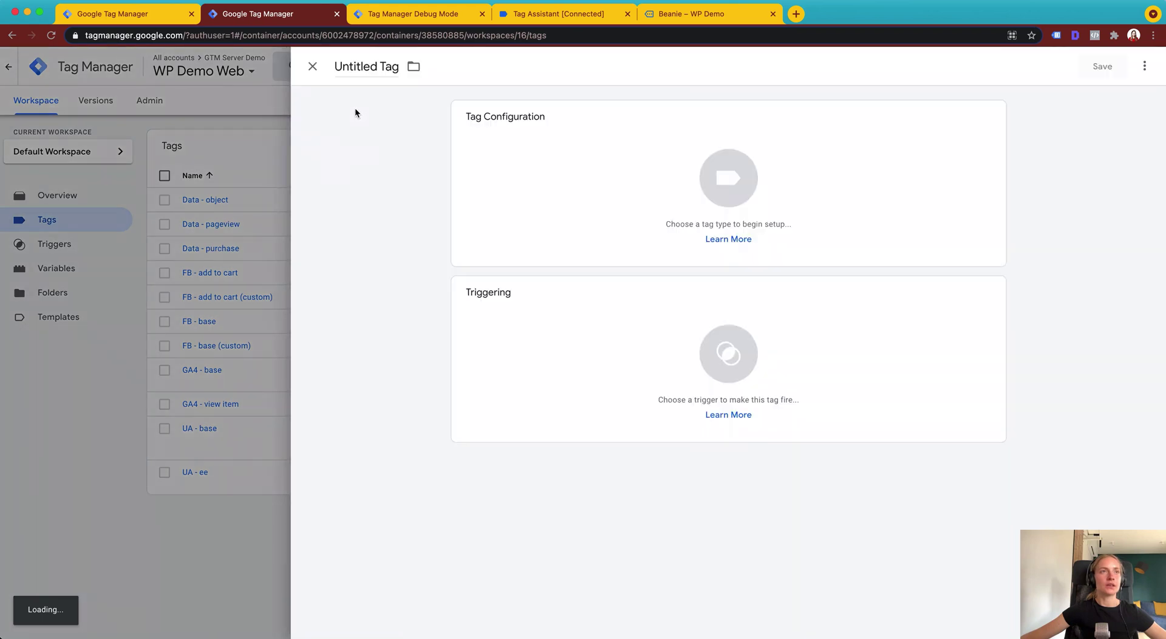
{"action": "left_click", "coordinate": [385, 68]}
{"action": "type", "text": "GA4 -"}
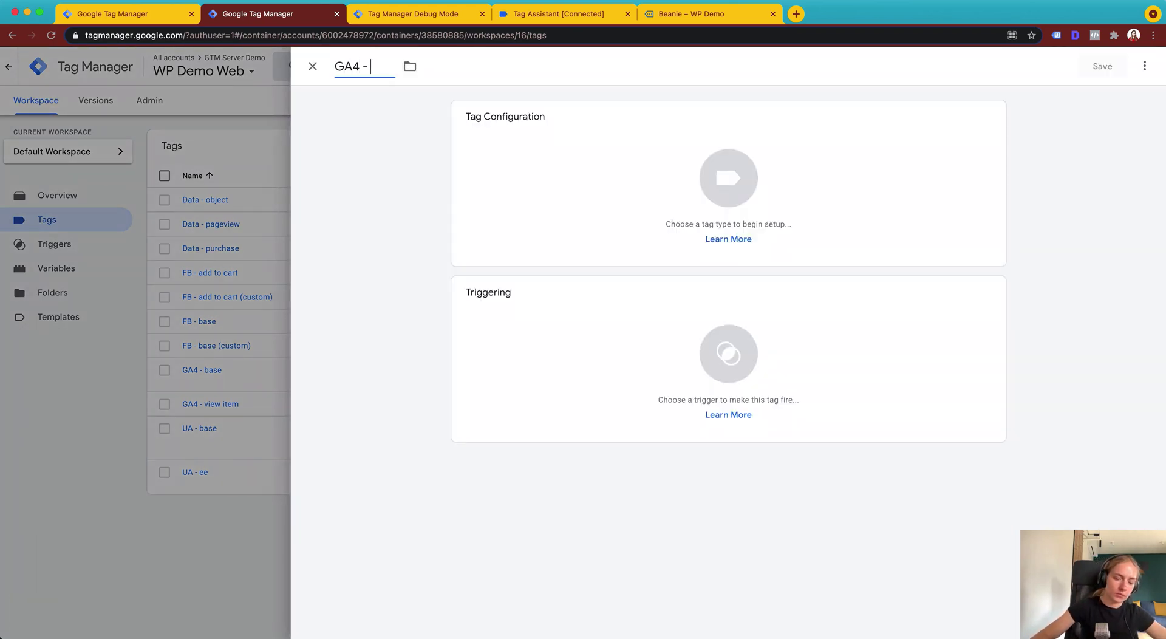
{"action": "type", "text": " purchases"}
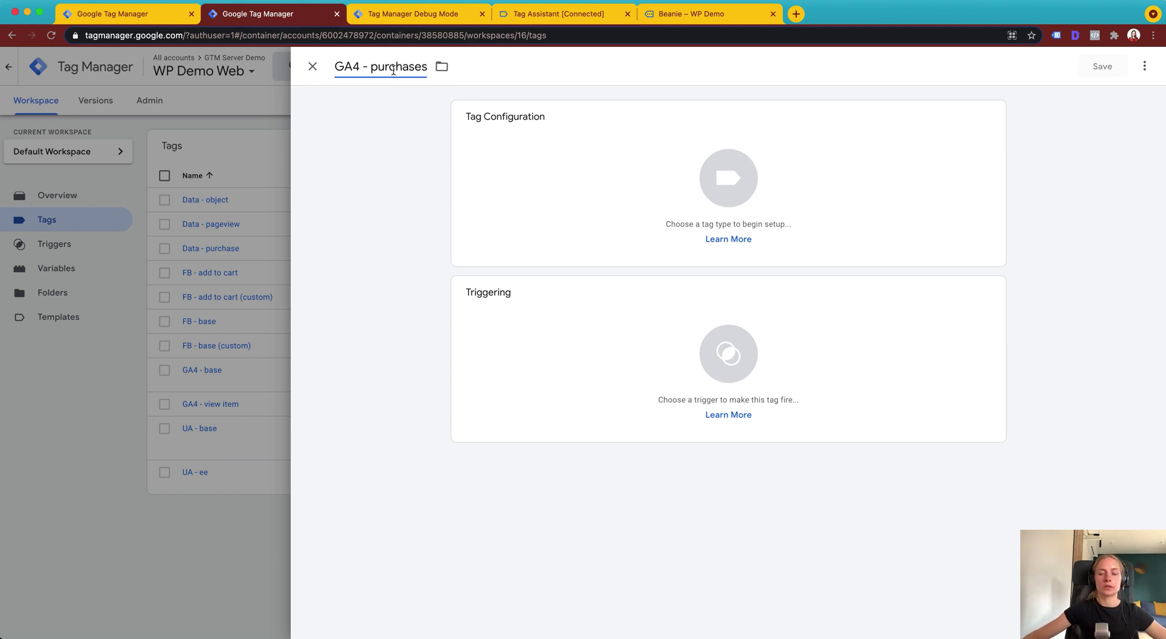
{"action": "key", "text": "BackSpace"}
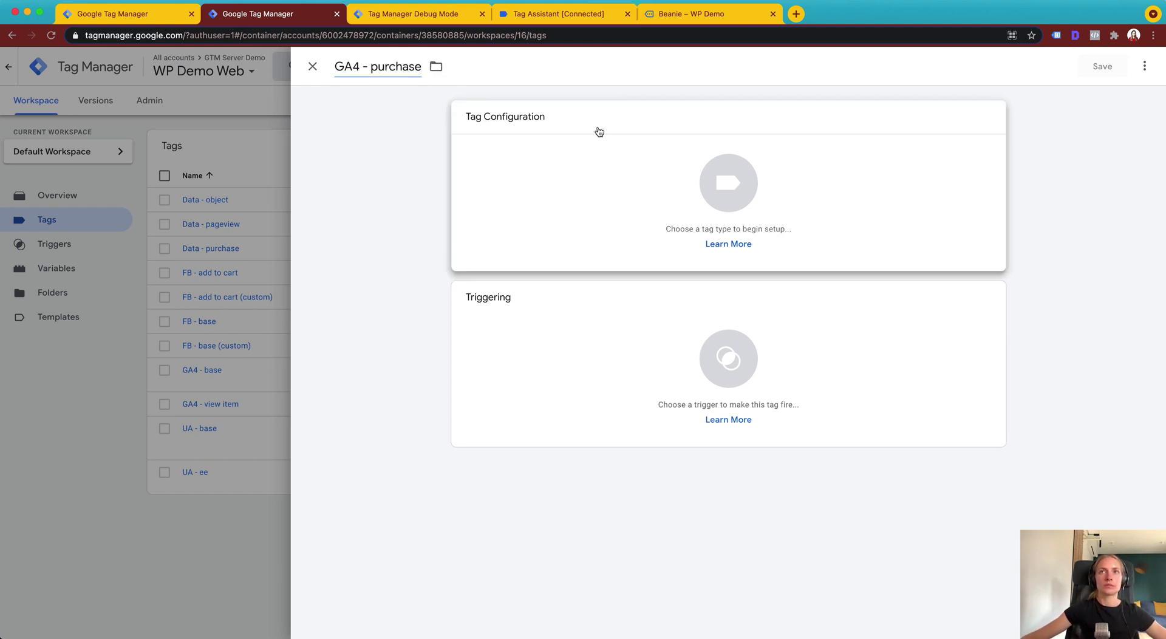
- Set the tag type to Google Analytics: GA4 Event, with GA4 - base as configuration tag and purchase as event name
{"action": "left_click", "coordinate": [637, 158]}
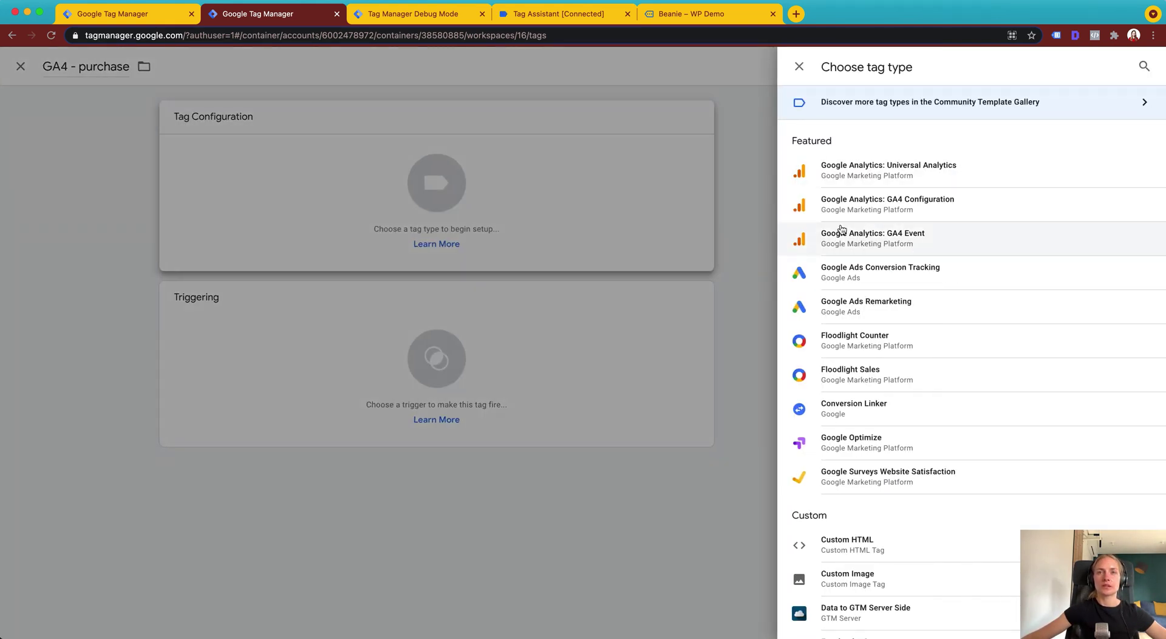
{"action": "left_click", "coordinate": [936, 250]}
{"action": "left_click", "coordinate": [583, 238]}
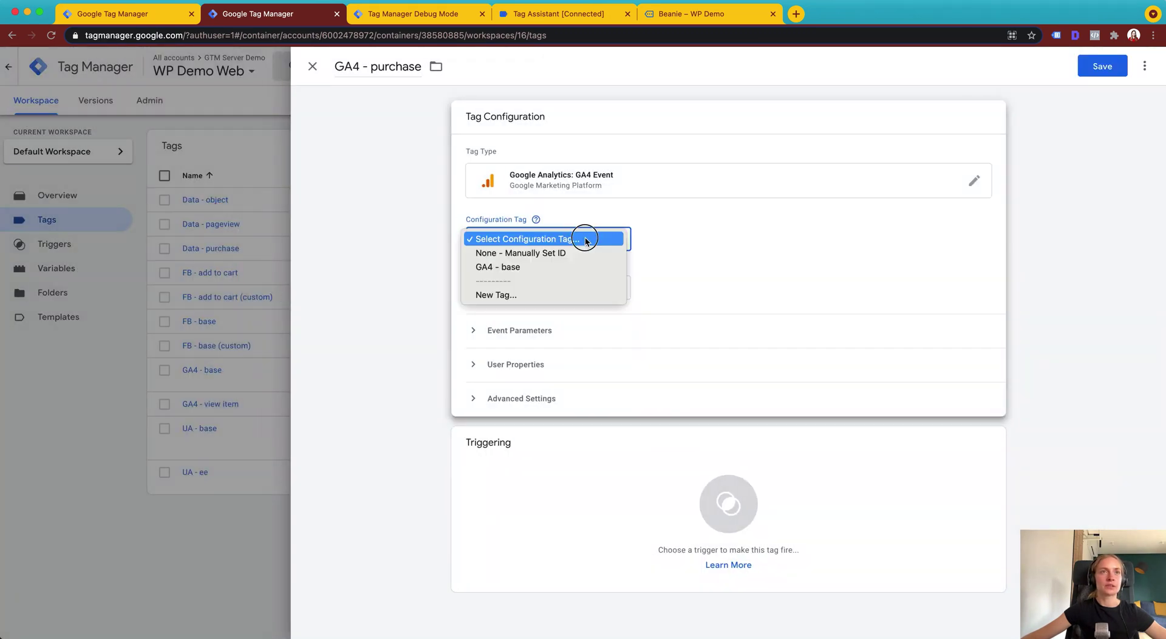
{"action": "left_click", "coordinate": [519, 267]}
{"action": "left_click", "coordinate": [513, 288]}
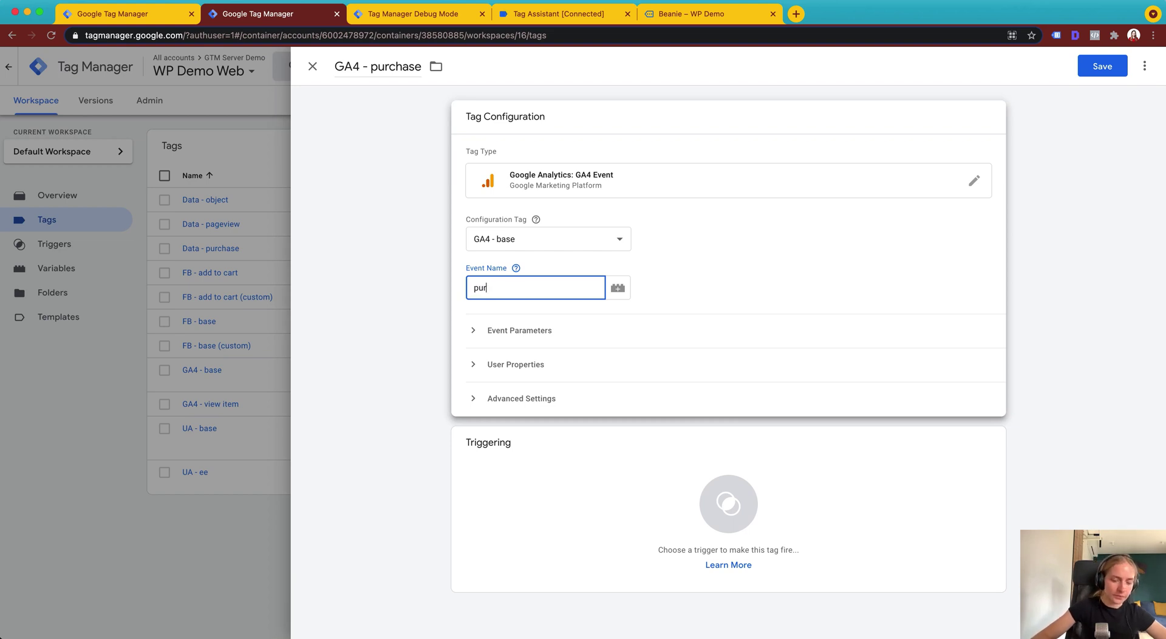
- Add an event parameter named product_name to the purchase tag and copy that name for reuse
{"action": "left_click", "coordinate": [520, 328]}
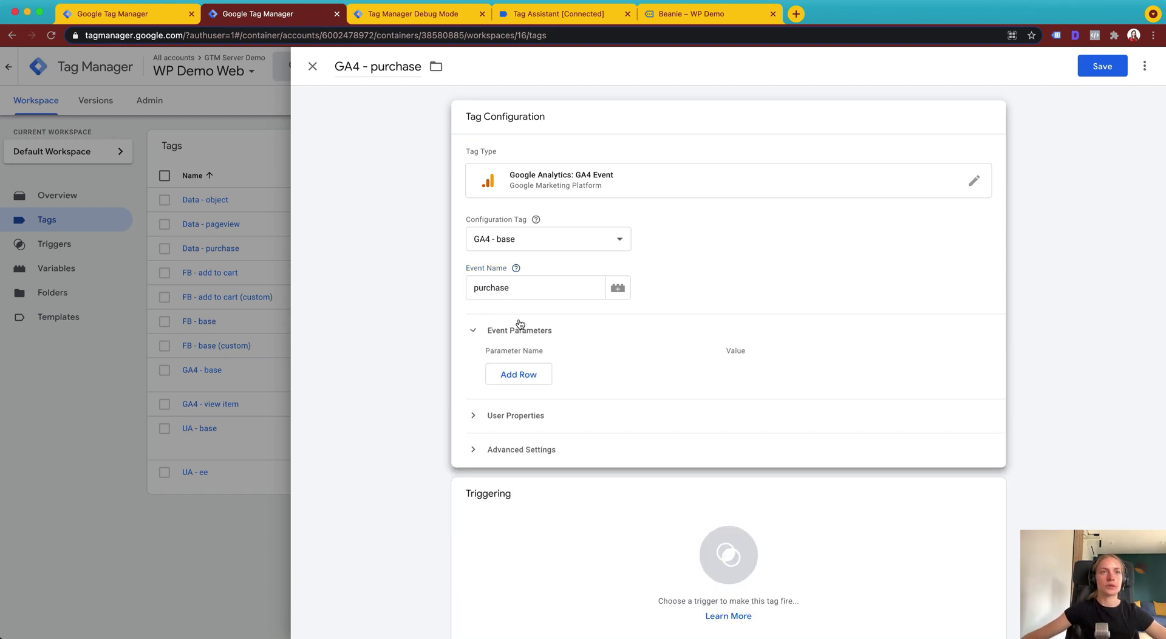
{"action": "left_click", "coordinate": [518, 373]}
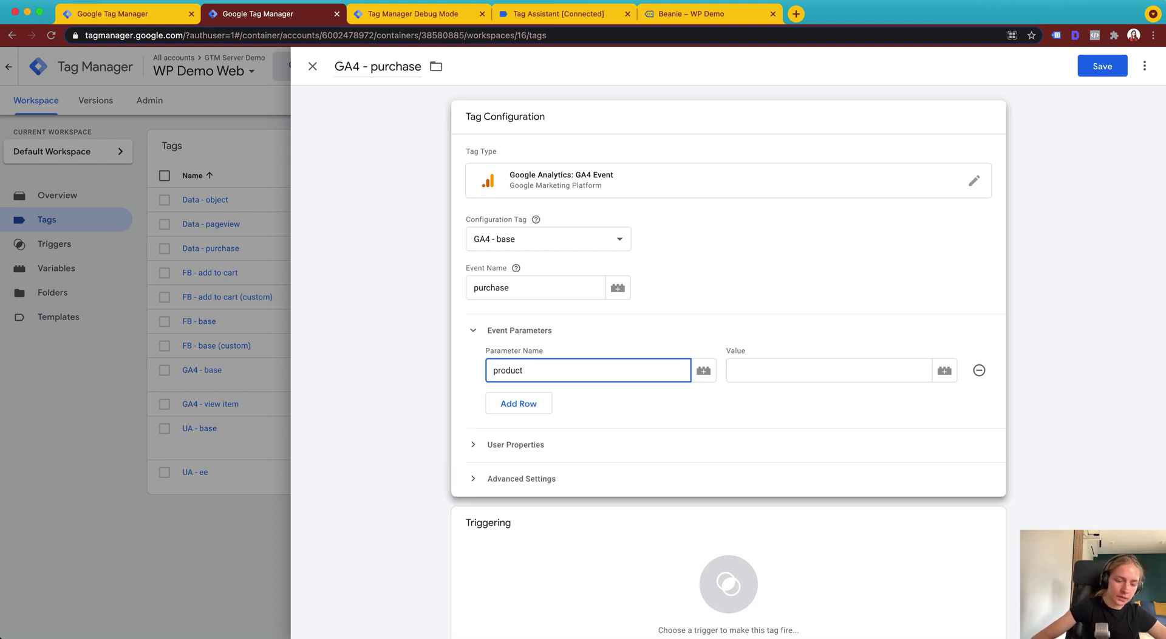
{"action": "type", "text": "product_name"}
{"action": "key", "text": "super+a"}
{"action": "key", "text": "super+c"}
- Add a second event parameter named product_price to the purchase tag
{"action": "left_click", "coordinate": [524, 404]}
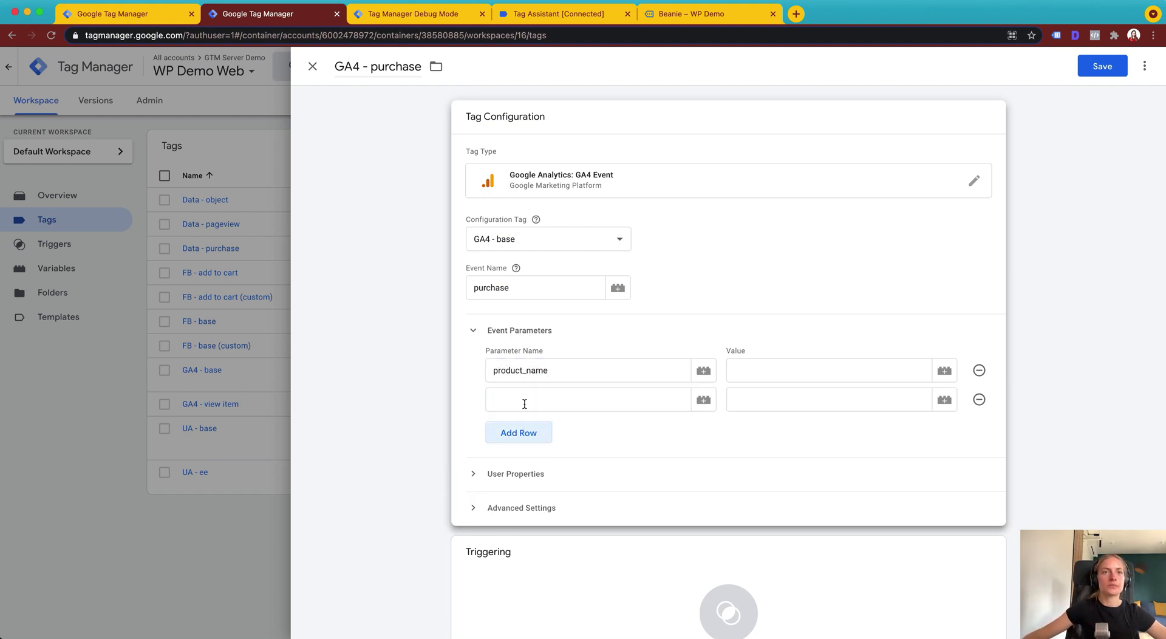
{"action": "left_click", "coordinate": [523, 401]}
{"action": "key", "text": "super+v"}
{"action": "left_click_drag", "start_coordinate": [526, 401], "coordinate": [590, 401]}
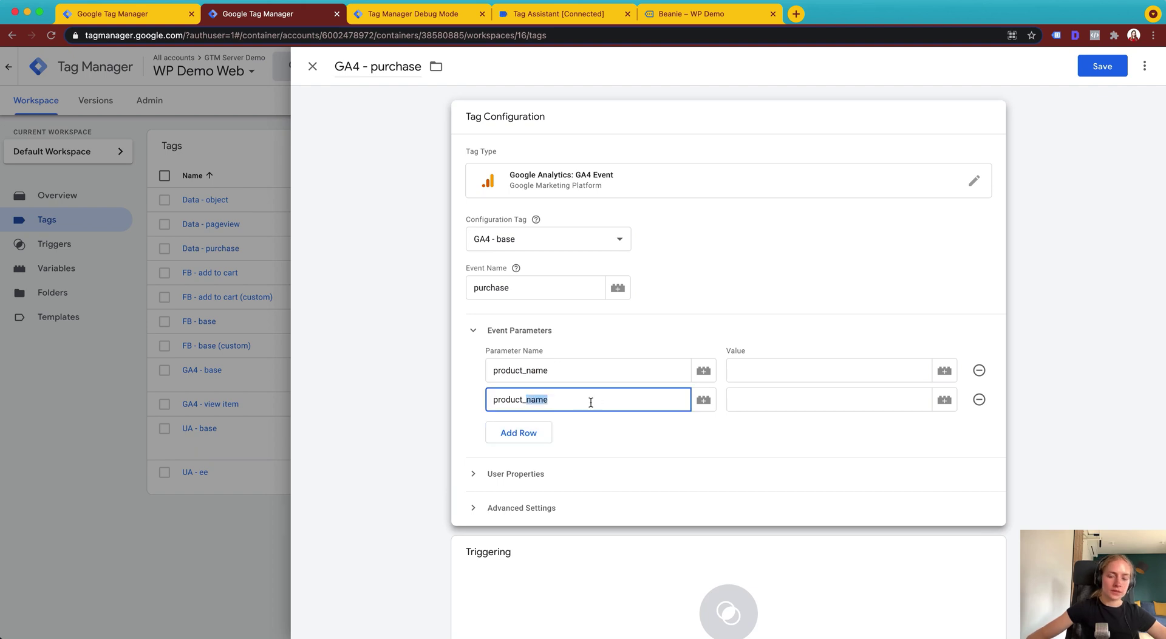
{"action": "type", "text": "pric"}
- Add two more event parameters to the purchase tag, named product_id and currency
{"action": "left_click", "coordinate": [542, 435]}
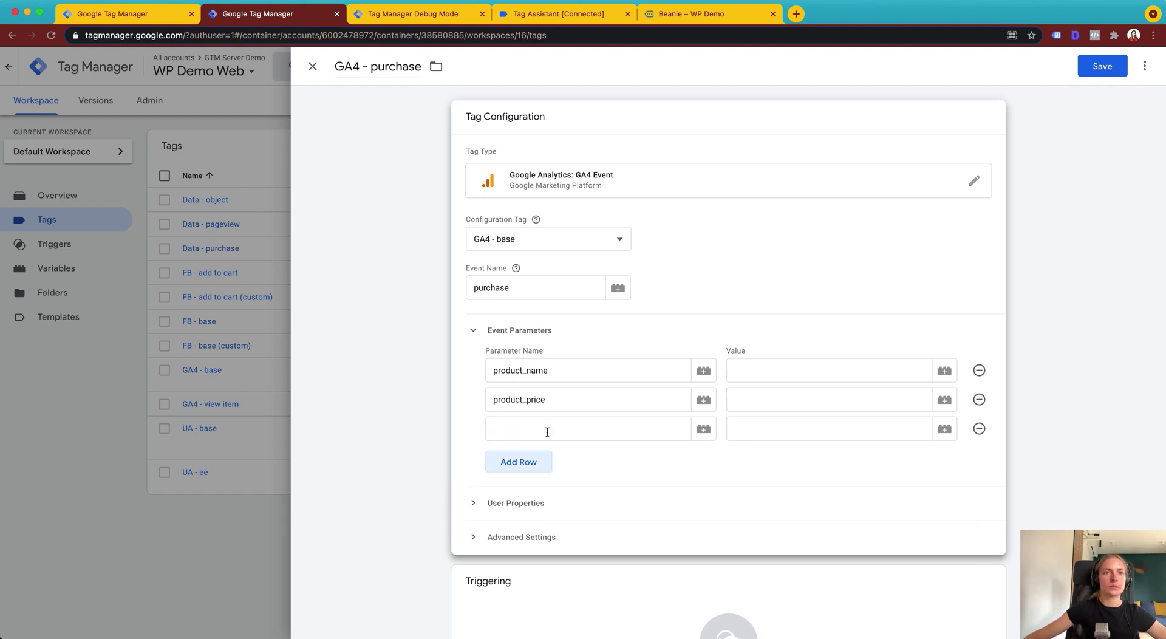
{"action": "left_click", "coordinate": [544, 427]}
{"action": "key", "text": "super+v"}
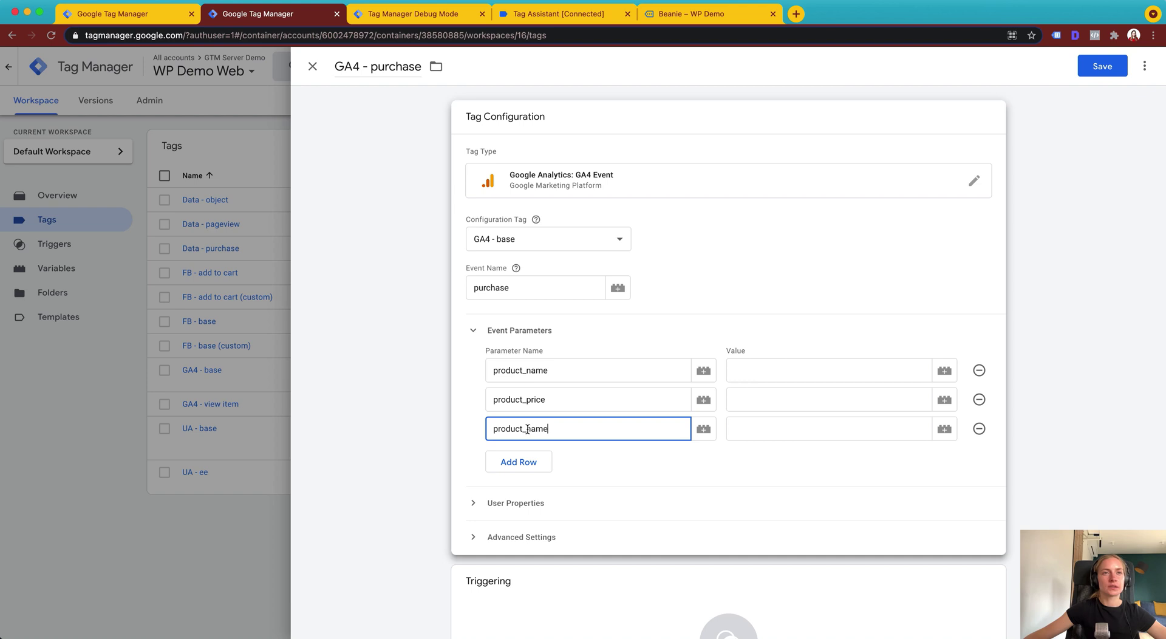
{"action": "left_click_drag", "start_coordinate": [527, 429], "coordinate": [570, 428]}
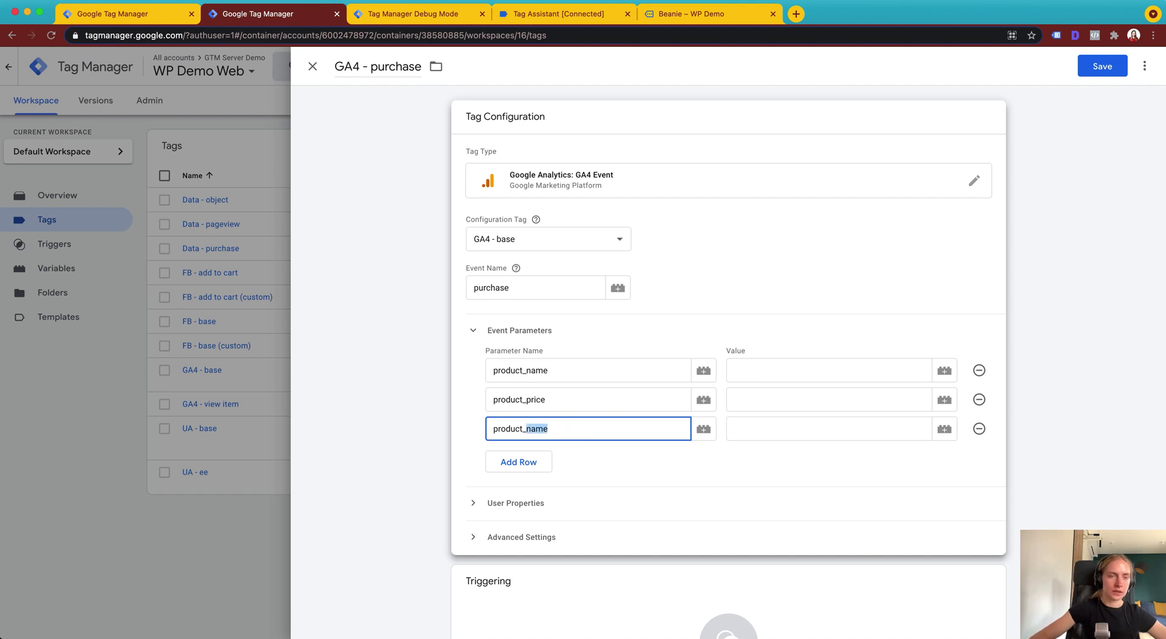
{"action": "type", "text": "id"}
{"action": "left_click", "coordinate": [523, 456]}
{"action": "left_click", "coordinate": [523, 459]}
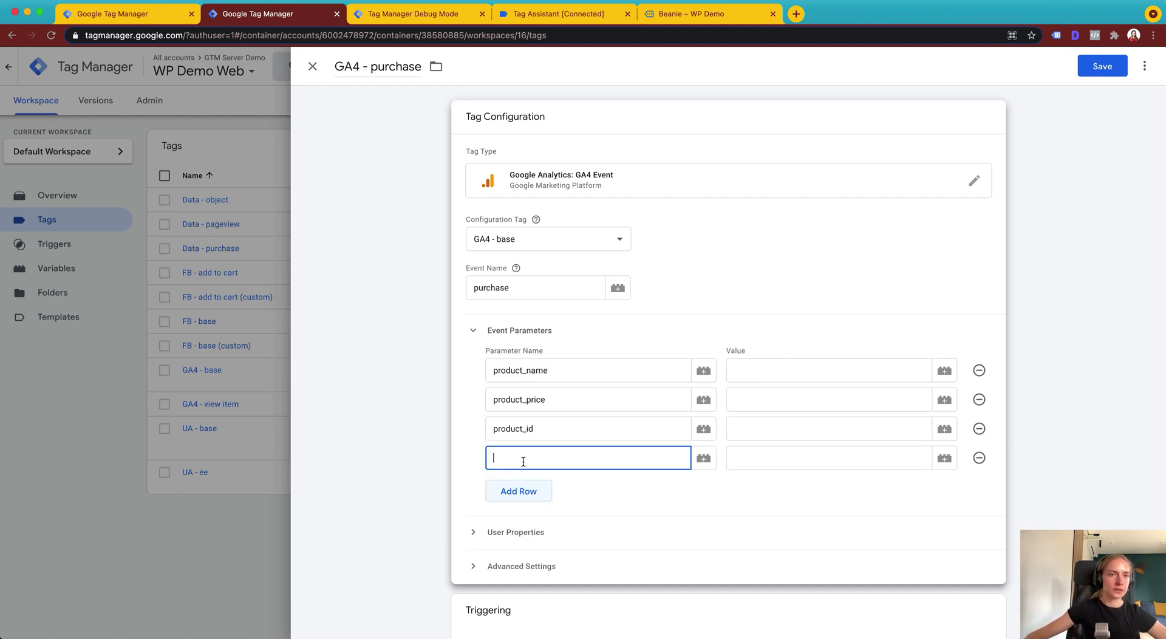
{"action": "type", "text": "currency"}
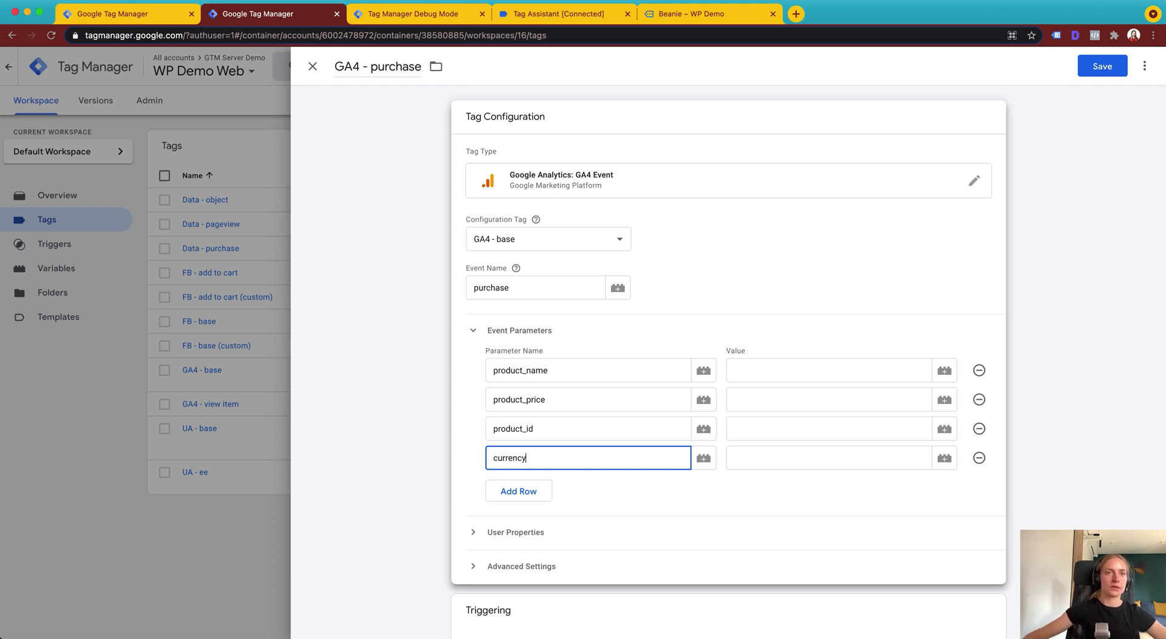
- Set the value of the product_name event parameter to the variable {{dlv - product name}}
{"action": "left_click", "coordinate": [780, 364]}
{"action": "type", "text": "{{"}
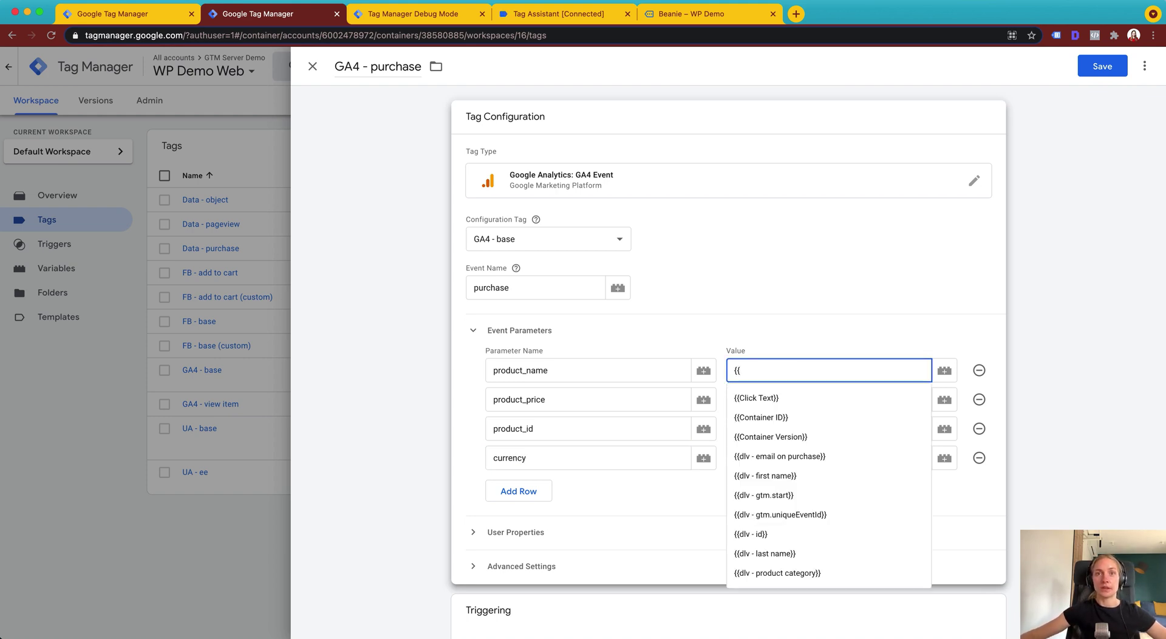
{"action": "scroll", "coordinate": [785, 401], "scroll_direction": "down", "scroll_amount": 5}
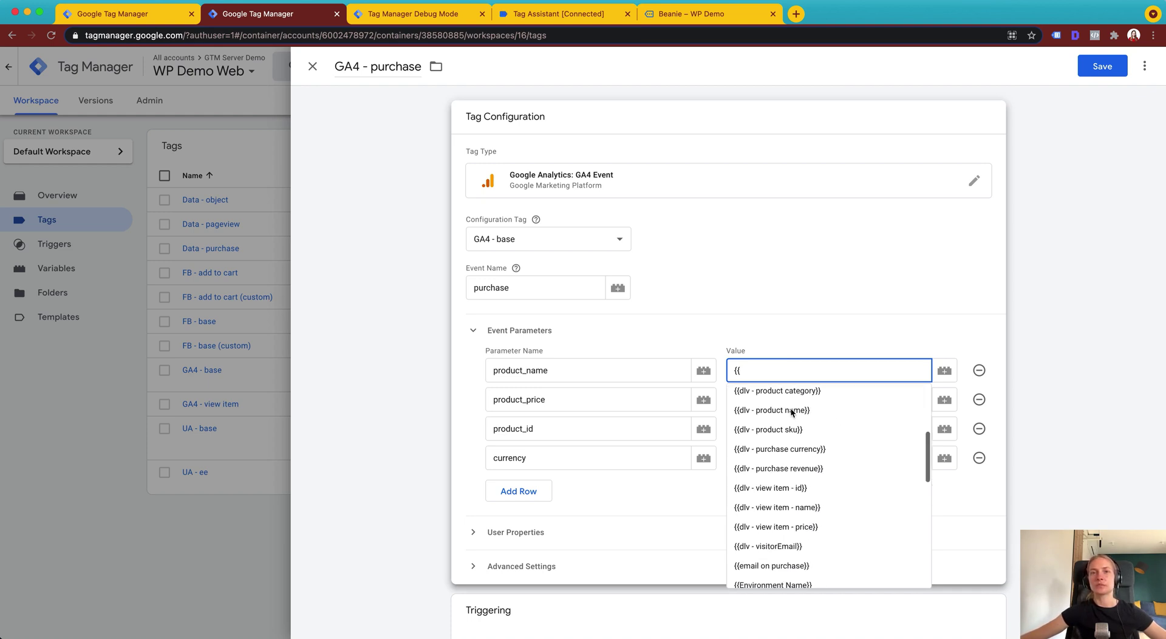
{"action": "left_click", "coordinate": [831, 407]}
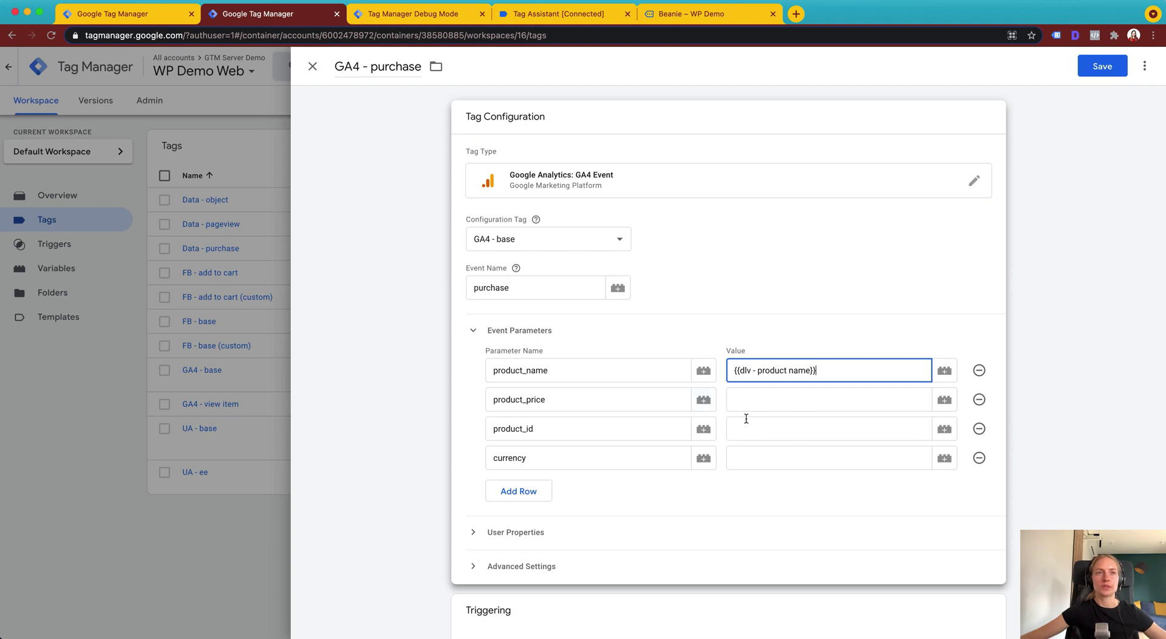
- Search the available variables for one that suits the value of the product_price event parameter
{"action": "left_click", "coordinate": [738, 406]}
{"action": "type", "text": "{{"}
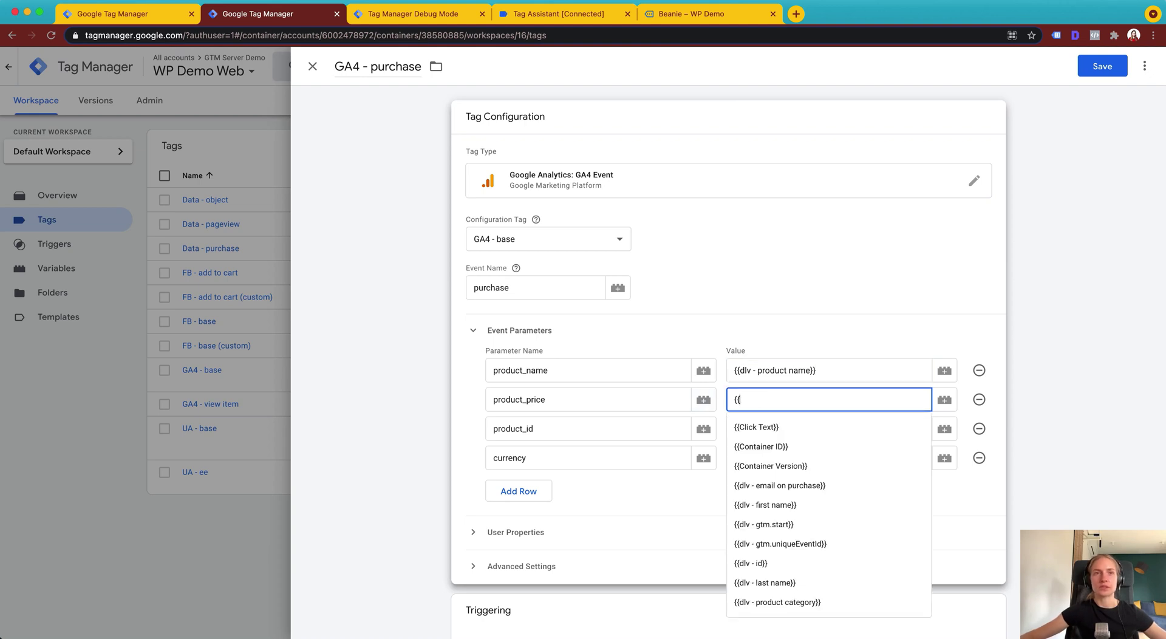
{"action": "type", "text": "p"}
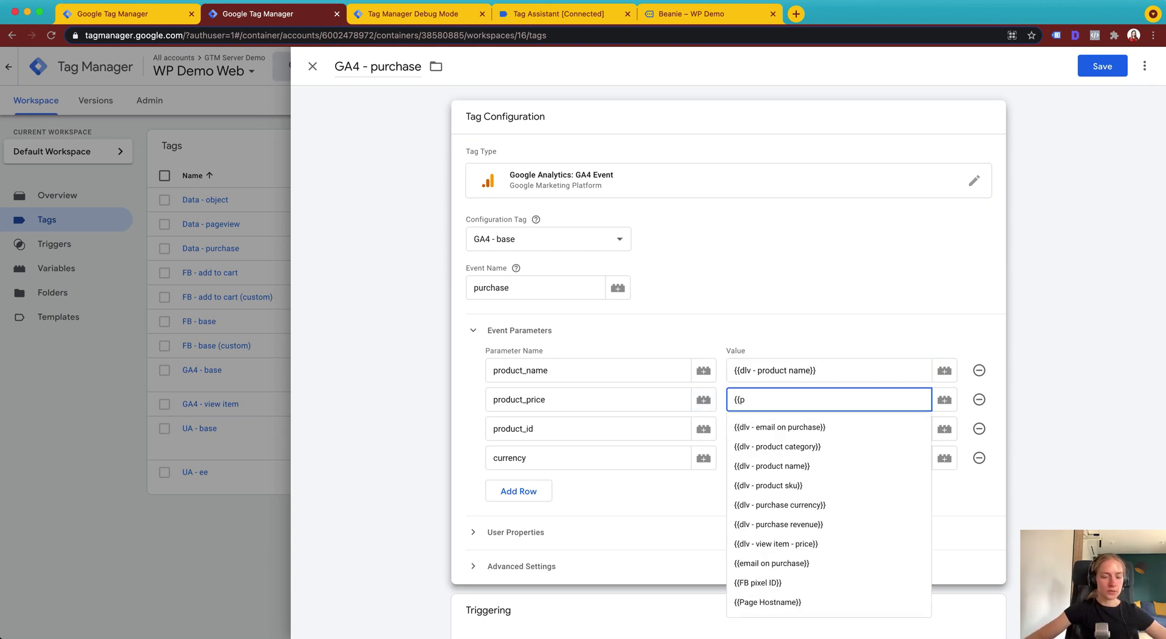
{"action": "type", "text": "ro"}
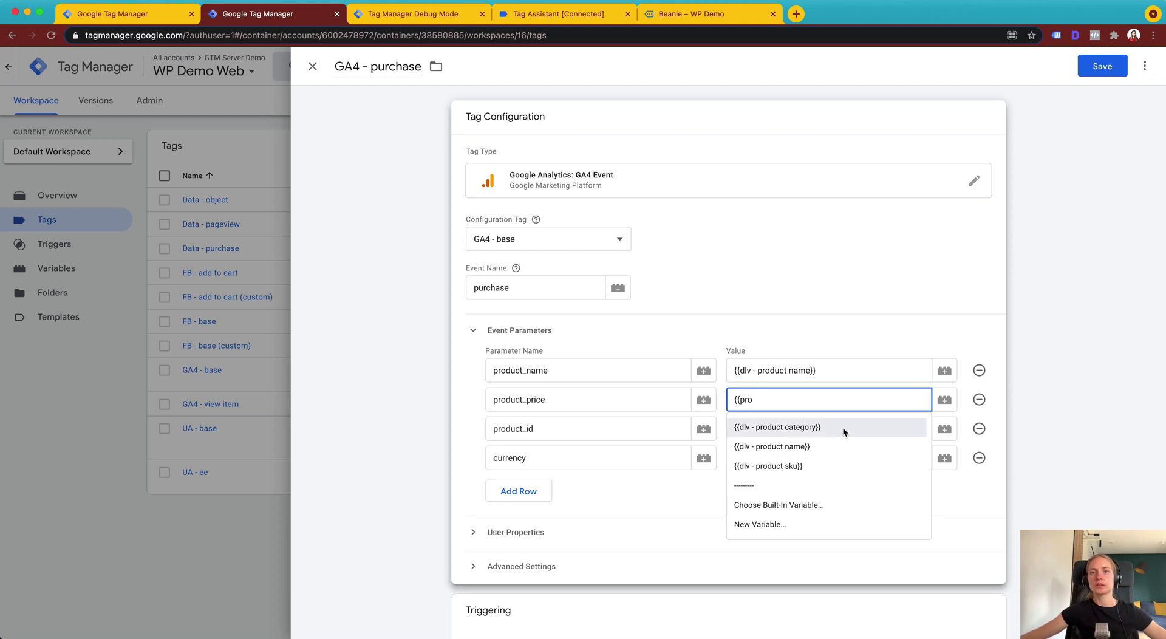
{"action": "key", "text": "BackSpace"}
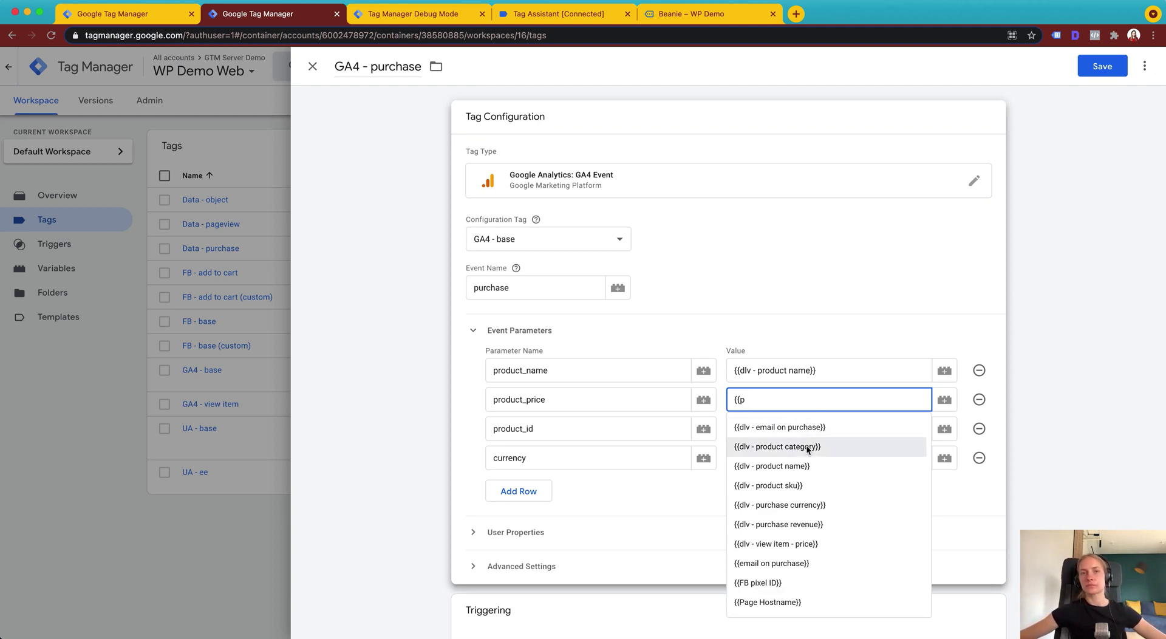
{"action": "scroll", "coordinate": [809, 437], "scroll_direction": "down", "scroll_amount": 5}
{"action": "scroll", "coordinate": [808, 349], "scroll_direction": "down", "scroll_amount": 2}
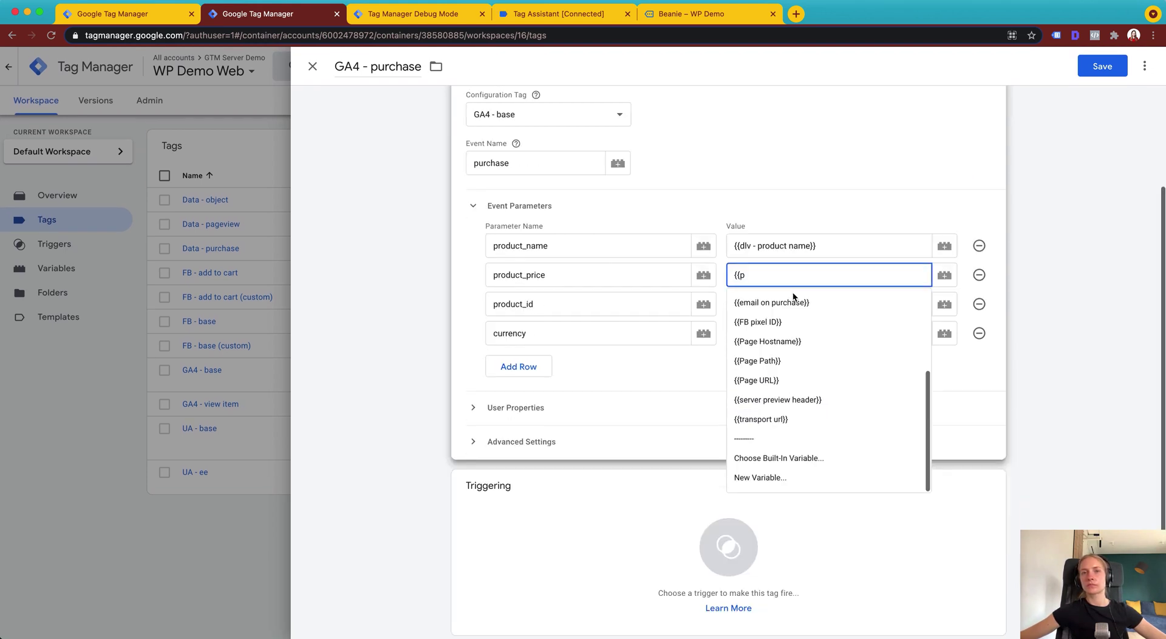
{"action": "scroll", "coordinate": [793, 292], "scroll_direction": "up", "scroll_amount": 3}
{"action": "scroll", "coordinate": [828, 338], "scroll_direction": "up", "scroll_amount": 2}
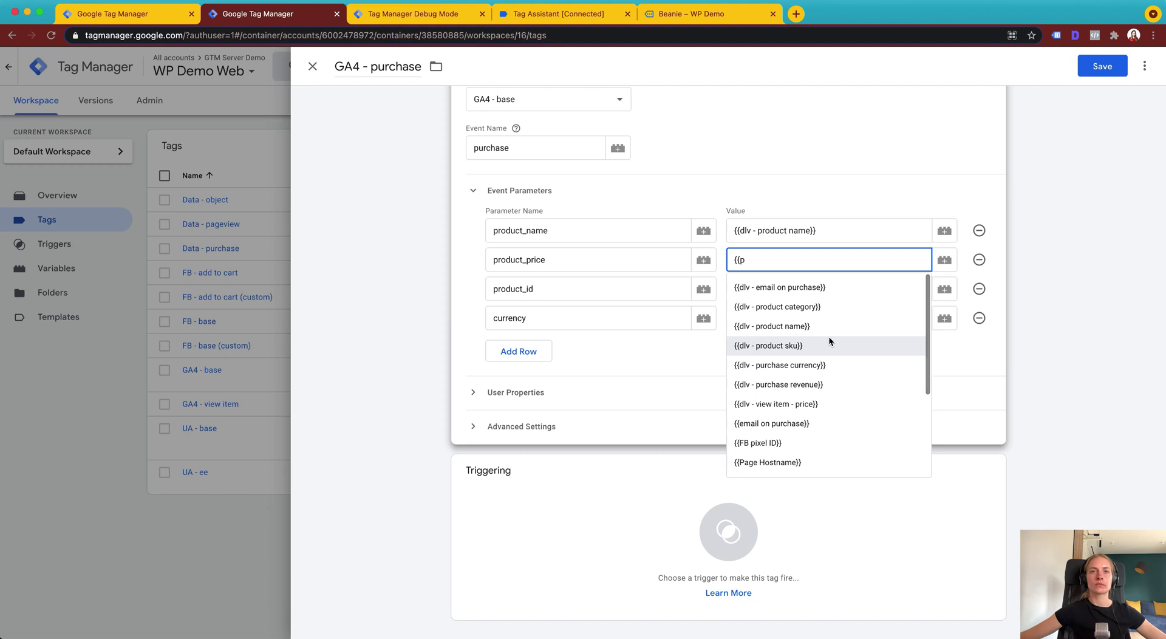
{"action": "key", "text": "BackSpace"}
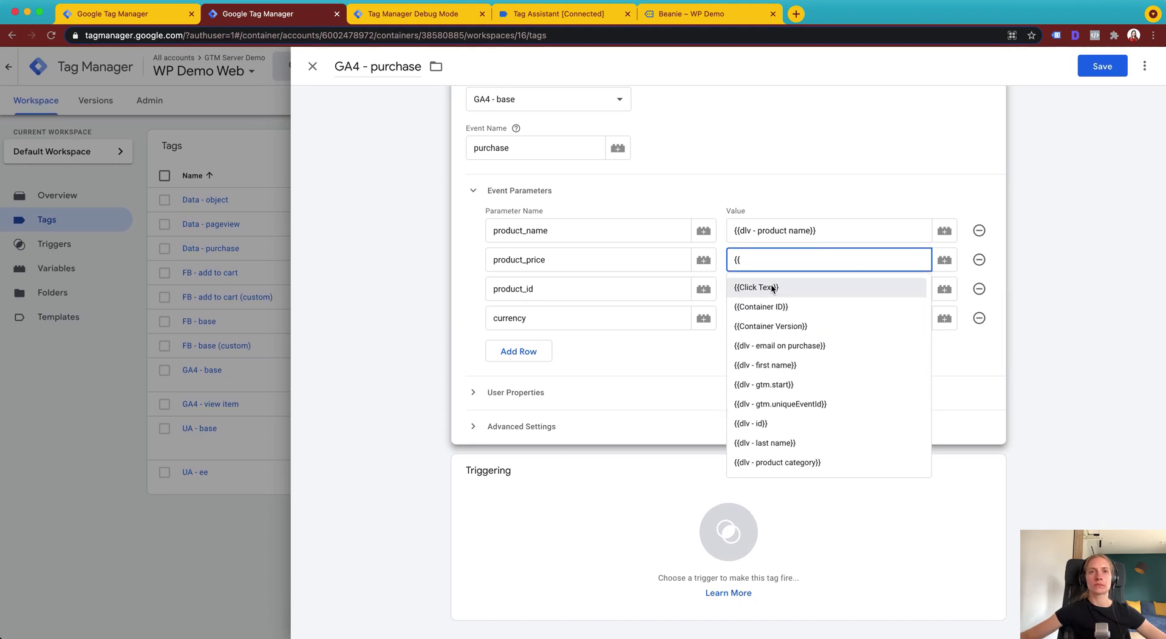
{"action": "scroll", "coordinate": [799, 327], "scroll_direction": "down", "scroll_amount": 2}
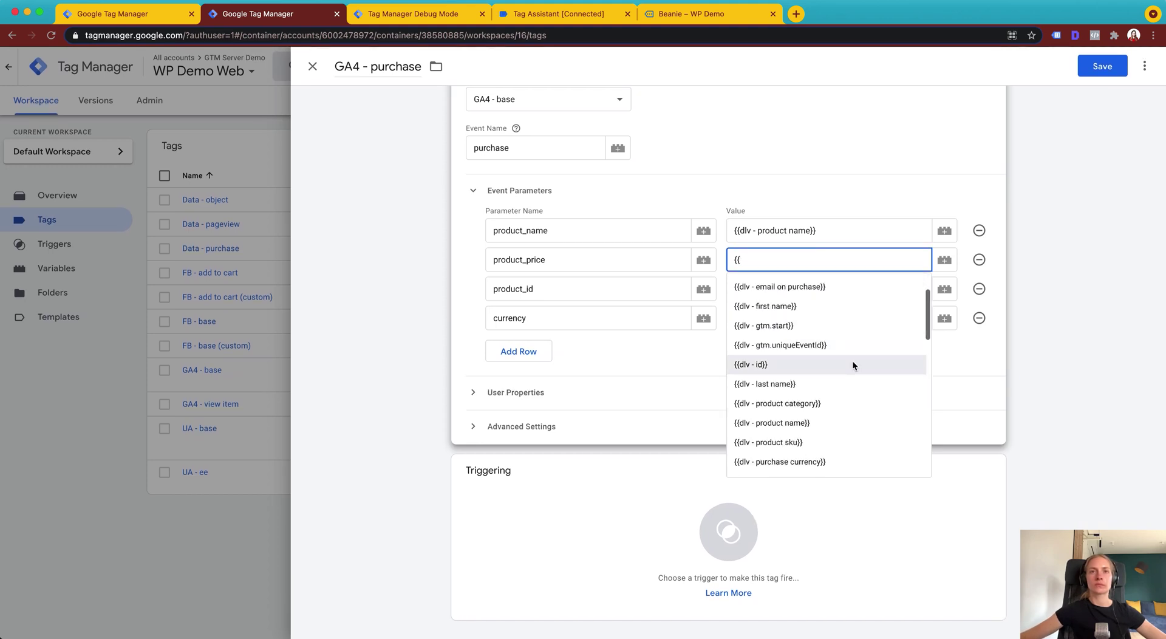
{"action": "scroll", "coordinate": [851, 360], "scroll_direction": "down", "scroll_amount": 3}
{"action": "scroll", "coordinate": [851, 360], "scroll_direction": "down", "scroll_amount": 3}
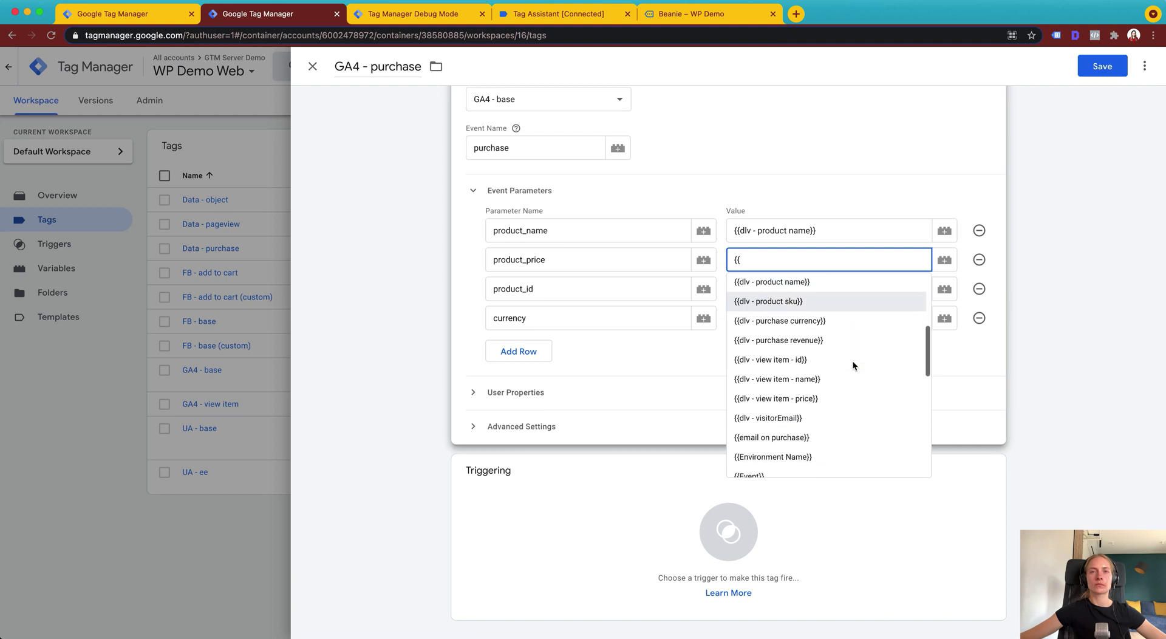
{"action": "scroll", "coordinate": [856, 395], "scroll_direction": "down", "scroll_amount": 8}
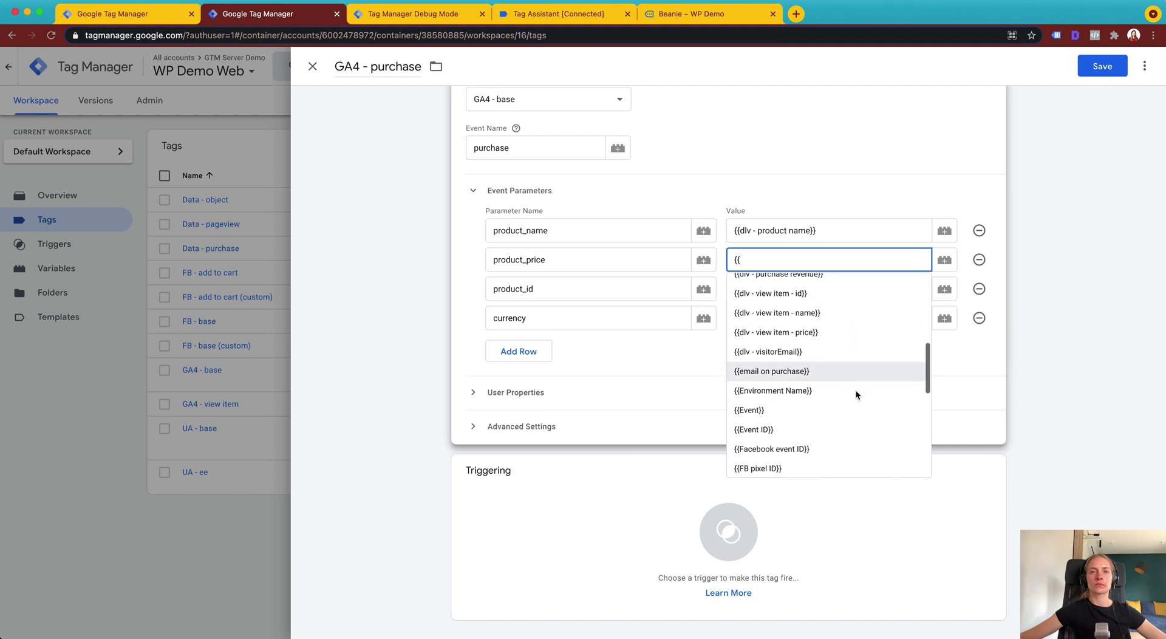
{"action": "scroll", "coordinate": [857, 397], "scroll_direction": "down", "scroll_amount": 3}
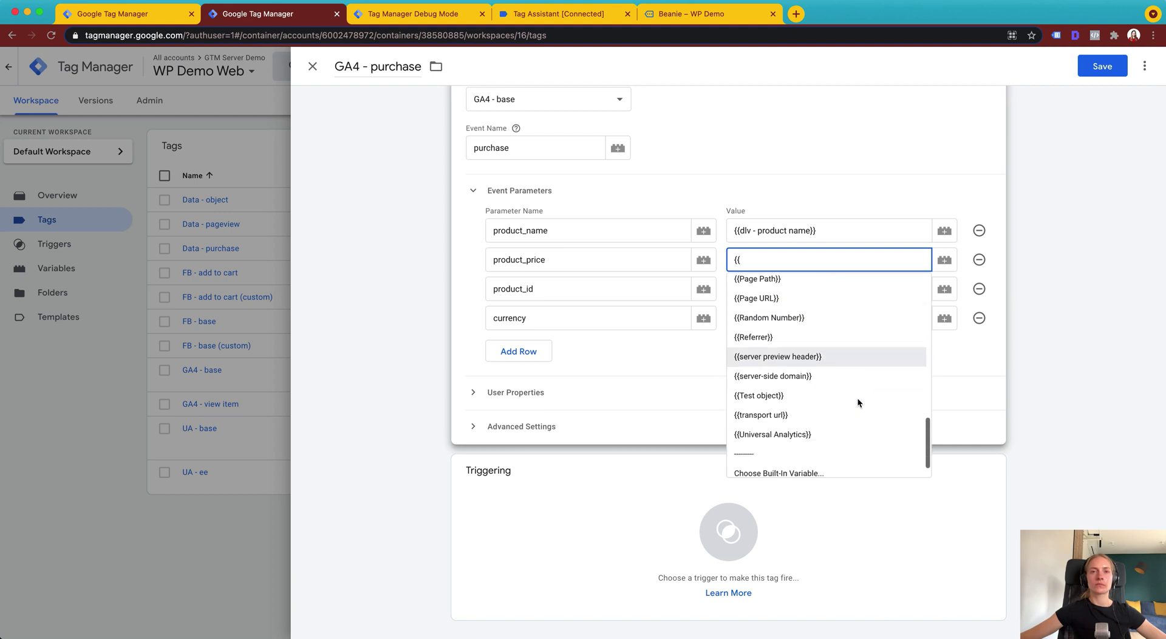
{"action": "left_click", "coordinate": [1069, 408]}
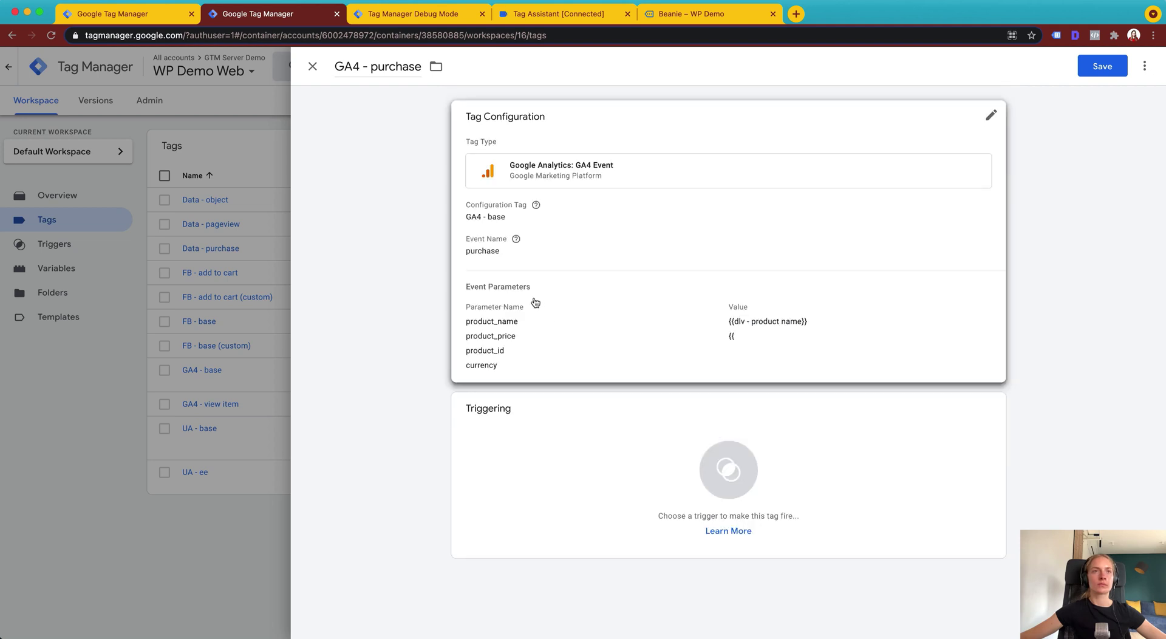
- Set the value of the product_id event parameter to the variable {{dlv - product sku}}
{"action": "left_click", "coordinate": [574, 337]}
{"action": "scroll", "coordinate": [668, 436], "scroll_direction": "down", "scroll_amount": 4}
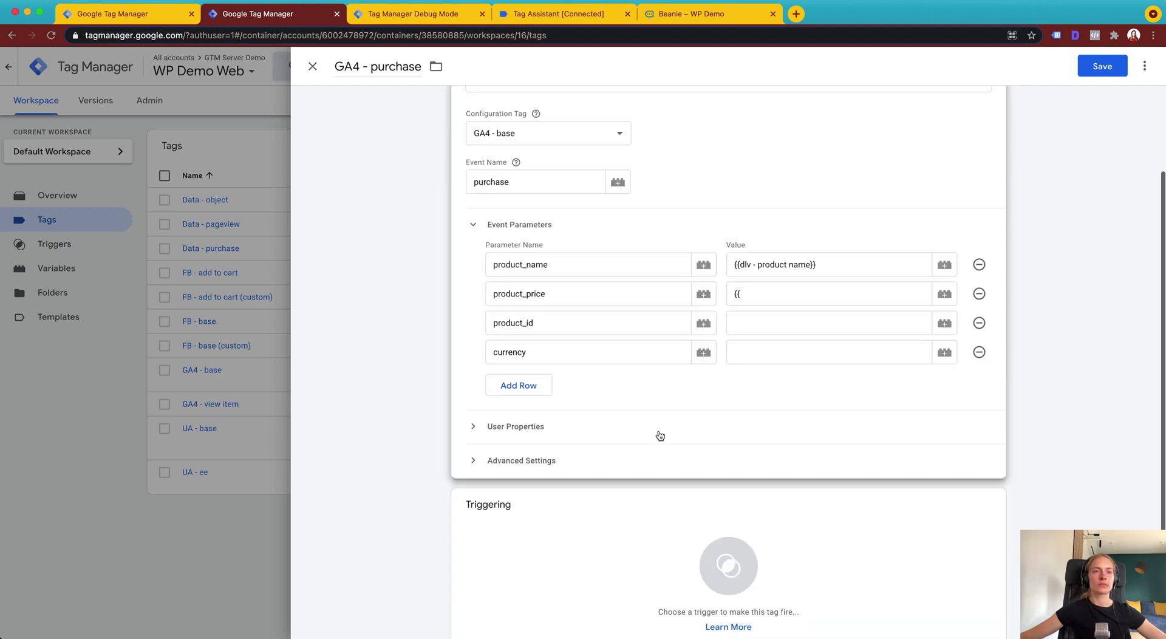
{"action": "left_click", "coordinate": [760, 294]}
{"action": "type", "text": "{{"}
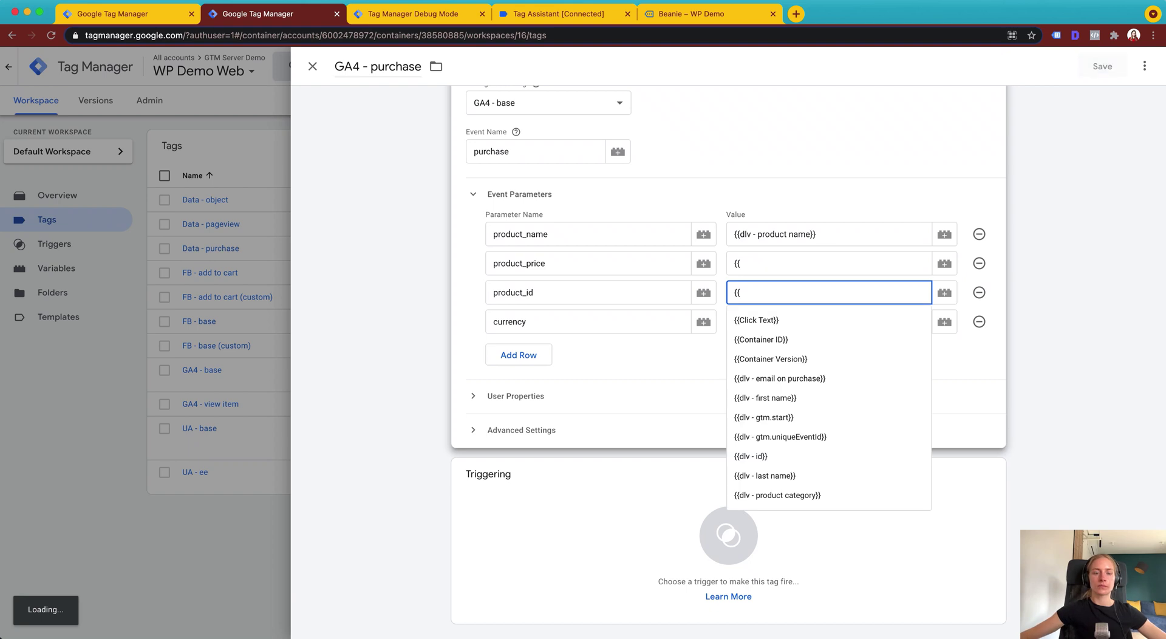
{"action": "type", "text": "dlv"}
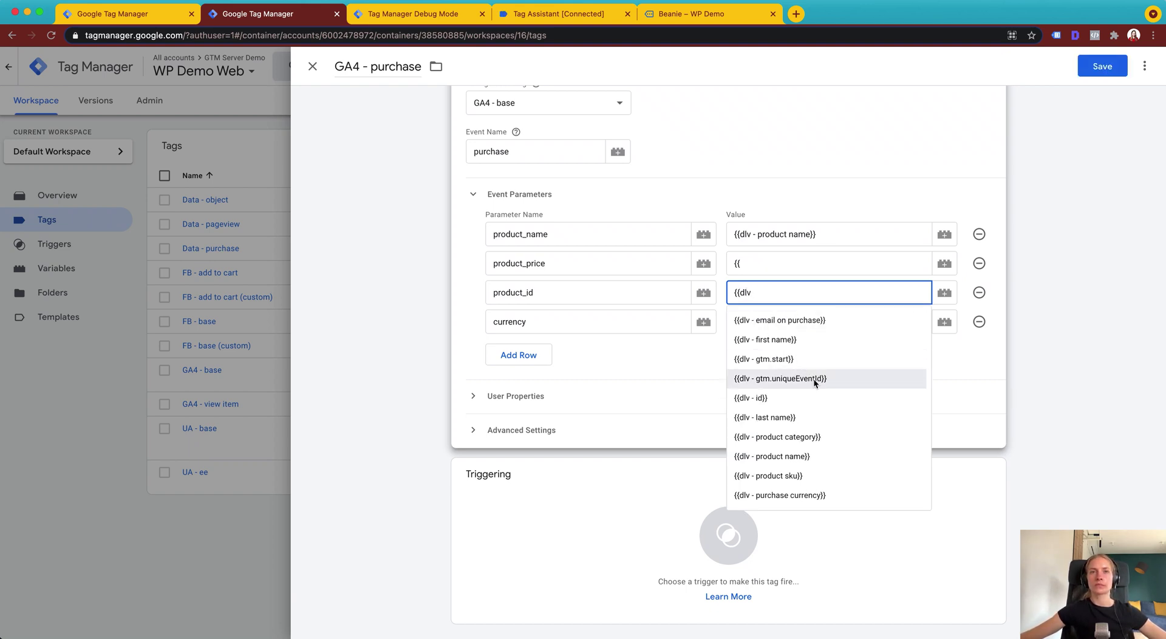
{"action": "scroll", "coordinate": [810, 425], "scroll_direction": "down", "scroll_amount": 2}
{"action": "left_click", "coordinate": [801, 442]}
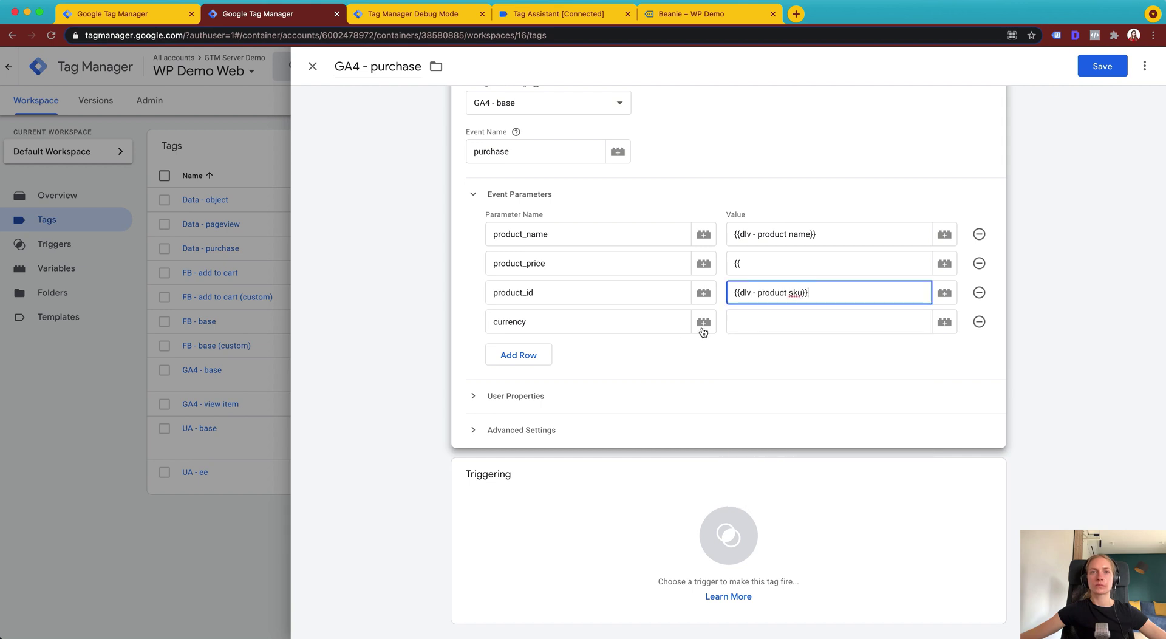
- Set the currency parameter's value to USD and replace the product_price value with 19
{"action": "left_click", "coordinate": [776, 323]}
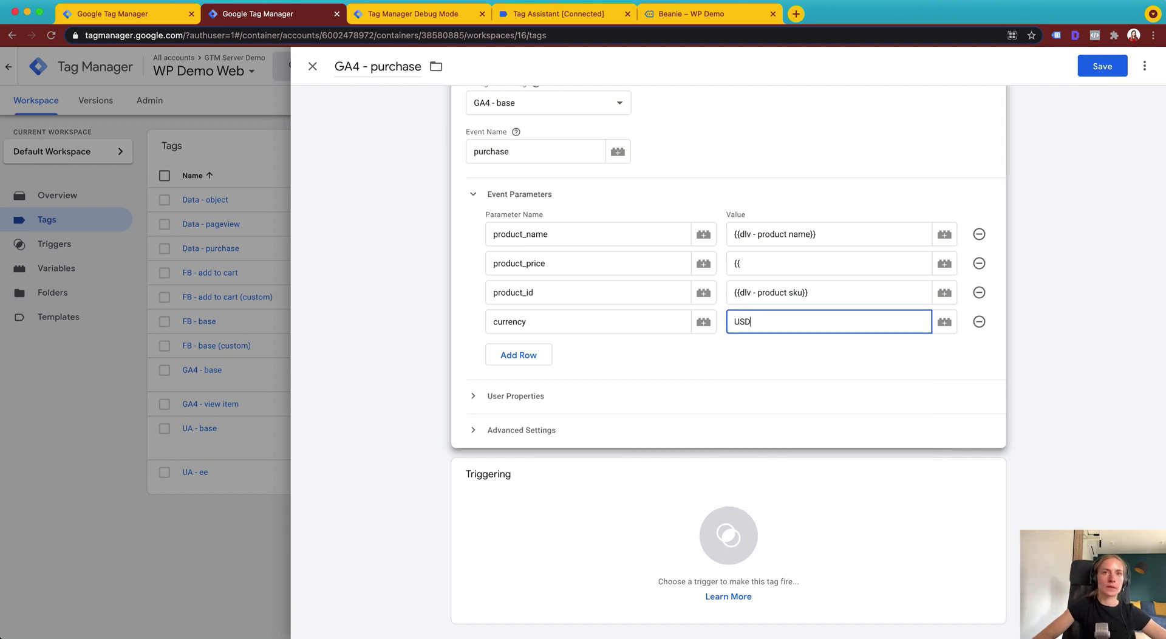
{"action": "double_click", "coordinate": [735, 264]}
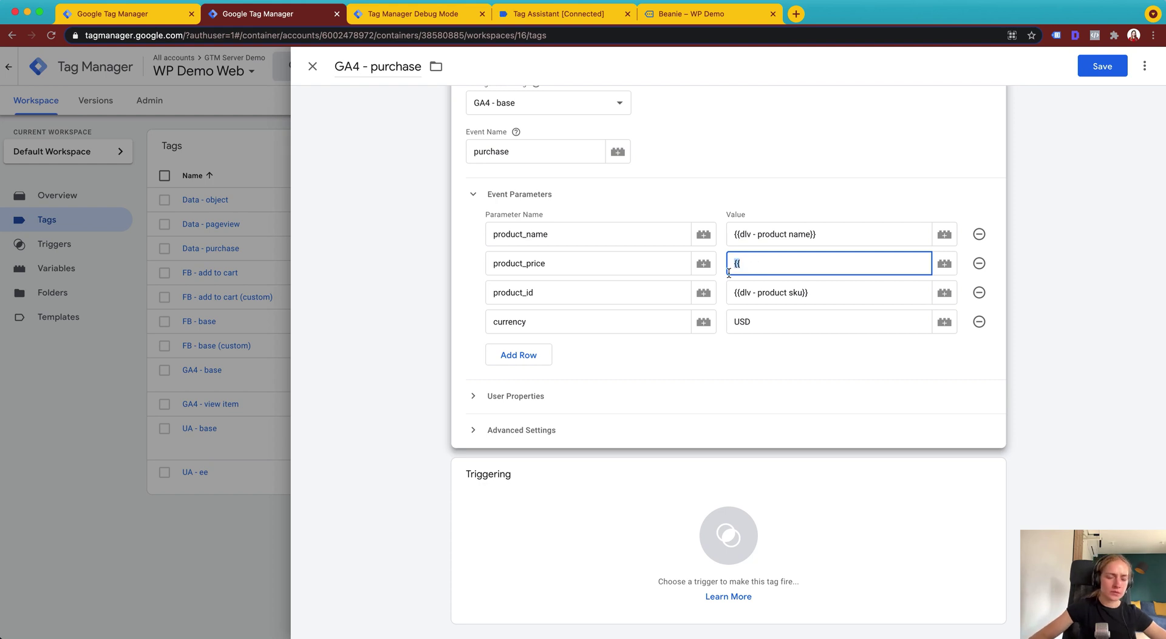
{"action": "type", "text": "19"}
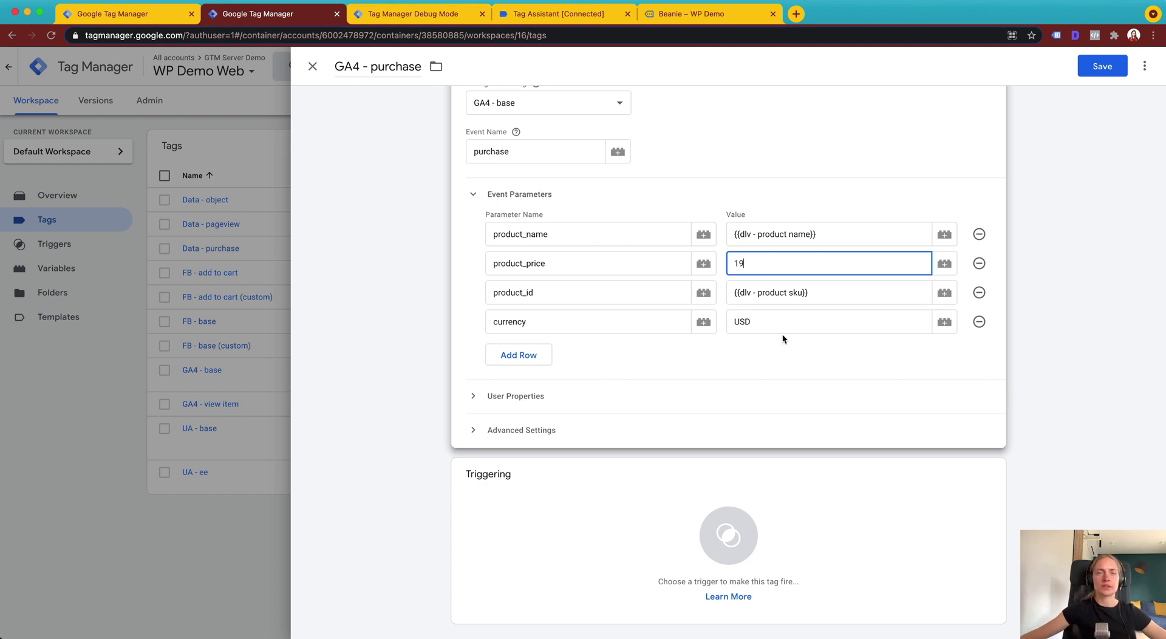
- Add a user property named email to the purchase tag with the value {{dlv - email on purchase}}
{"action": "left_click", "coordinate": [468, 392]}
{"action": "scroll", "coordinate": [429, 304], "scroll_direction": "down", "scroll_amount": 2}
{"action": "left_click", "coordinate": [511, 381]}
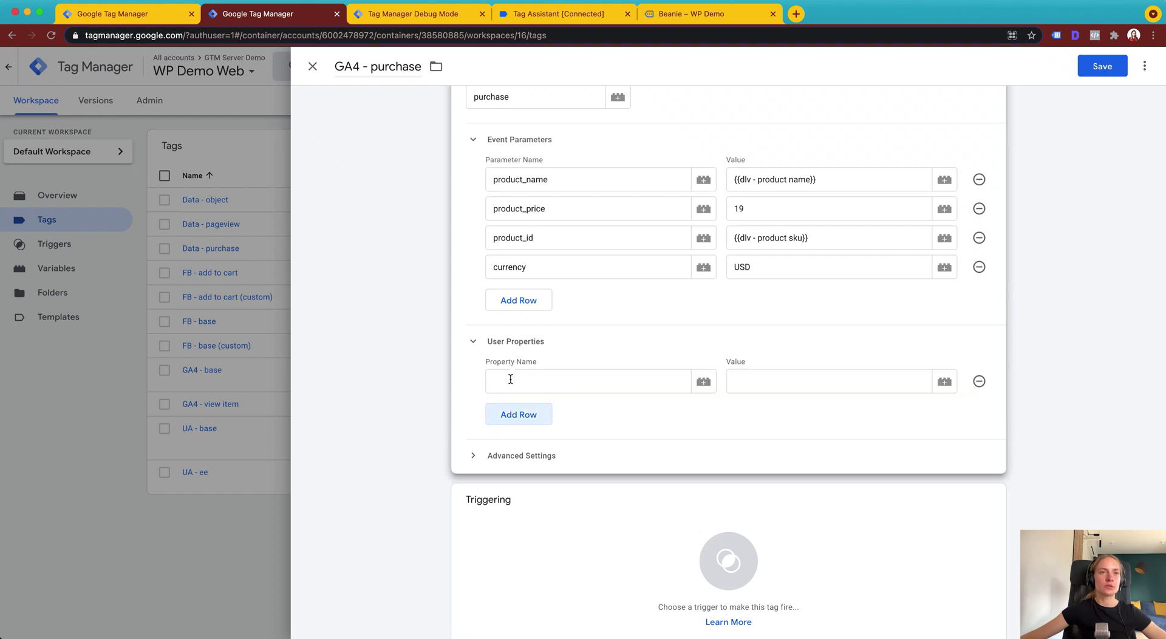
{"action": "scroll", "coordinate": [511, 382], "scroll_direction": "down", "scroll_amount": 1}
{"action": "left_click", "coordinate": [510, 352]}
{"action": "type", "text": "mail"}
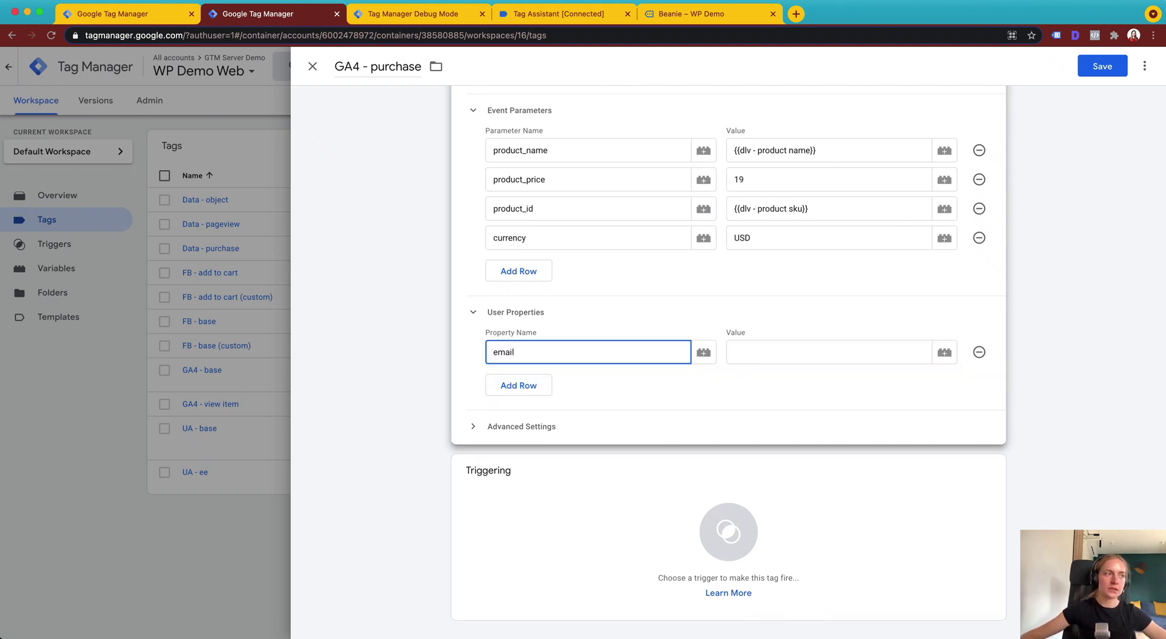
{"action": "left_click", "coordinate": [805, 352]}
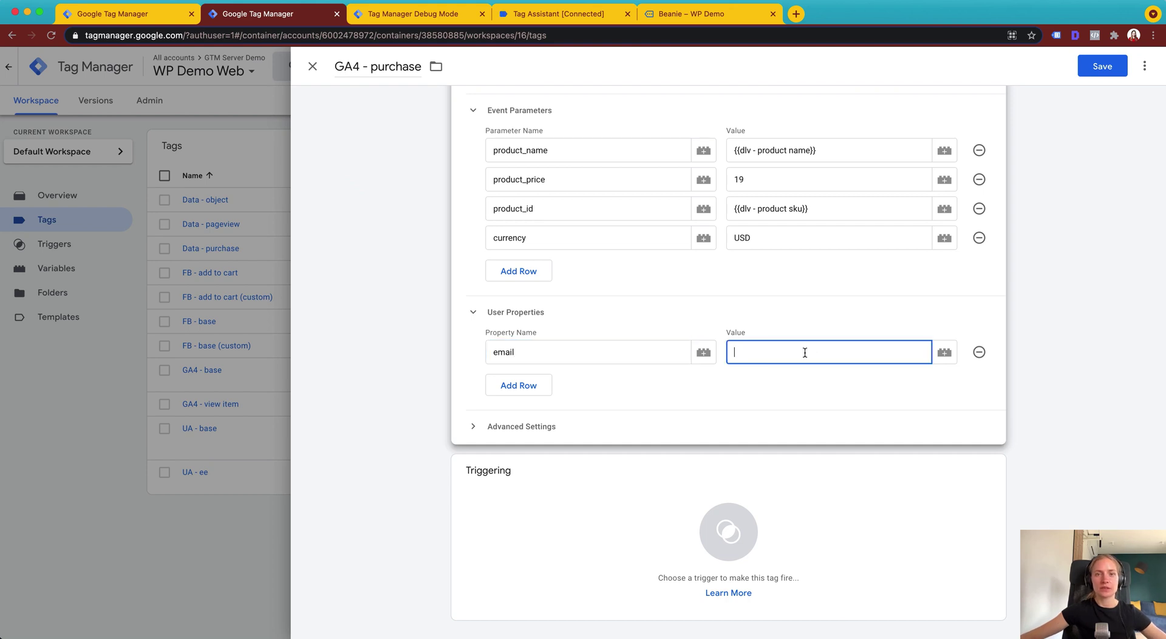
{"action": "type", "text": "{{"}
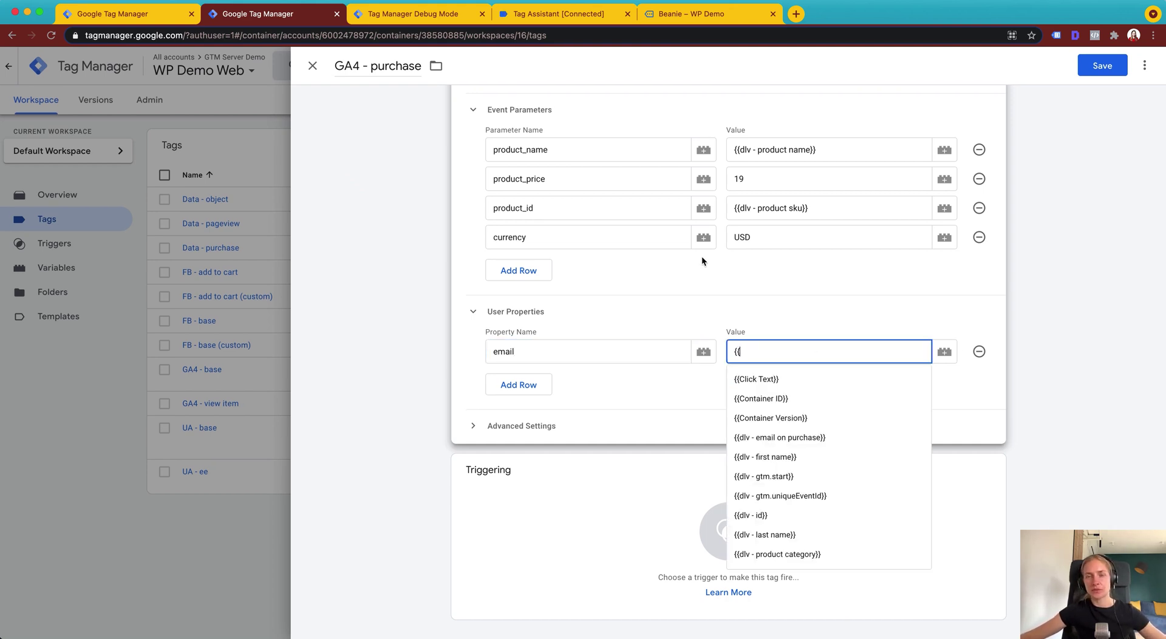
{"action": "left_click", "coordinate": [811, 438]}
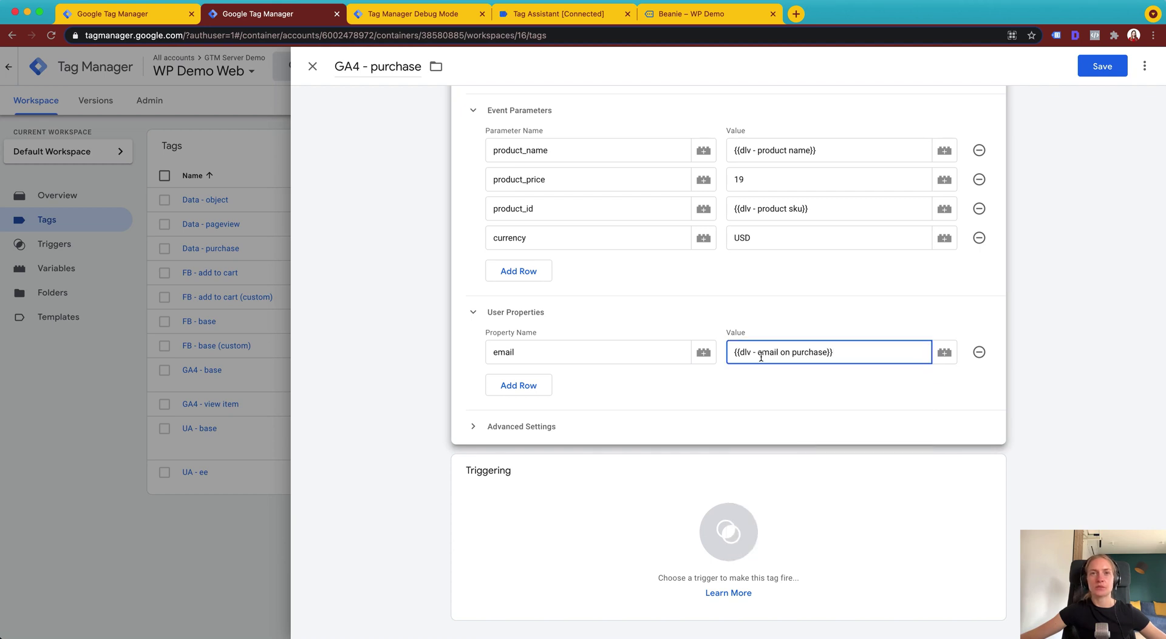
- Add two more user properties to the purchase tag, named first_name and last_name
{"action": "left_click", "coordinate": [518, 385]}
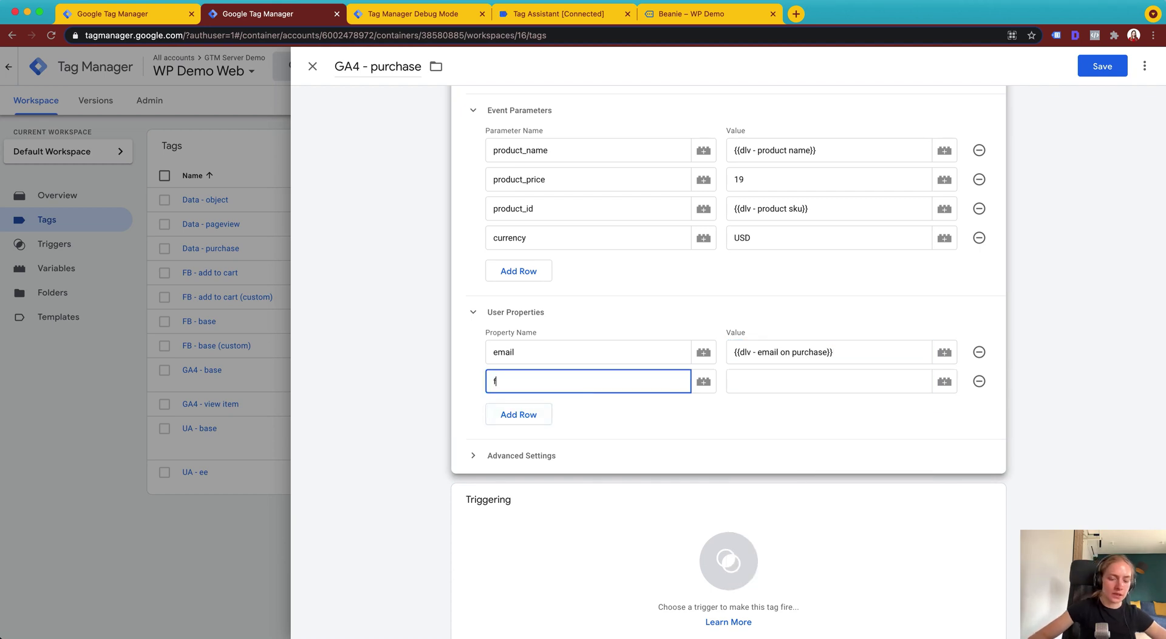
{"action": "type", "text": "first_"}
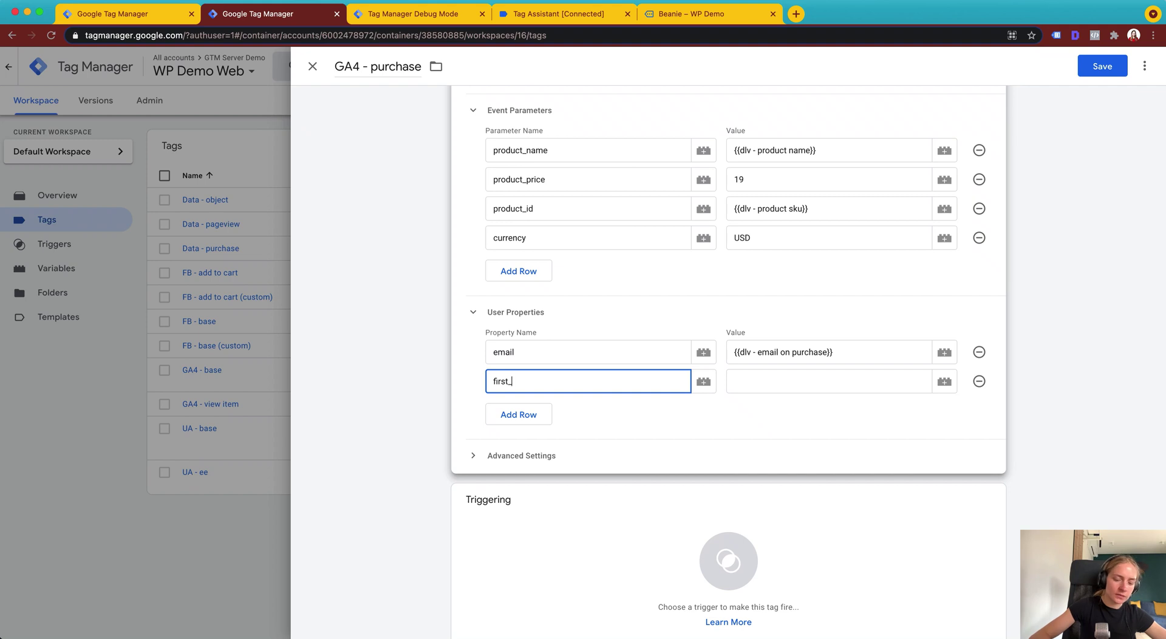
{"action": "type", "text": "name"}
{"action": "left_click", "coordinate": [518, 414]}
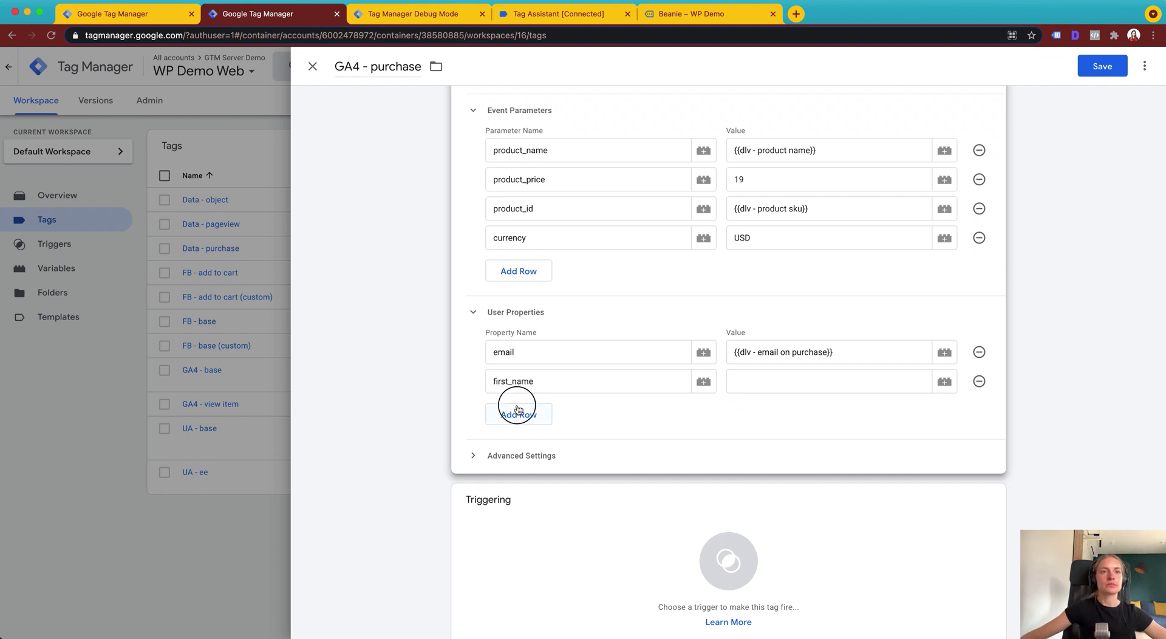
{"action": "type", "text": "first_name"}
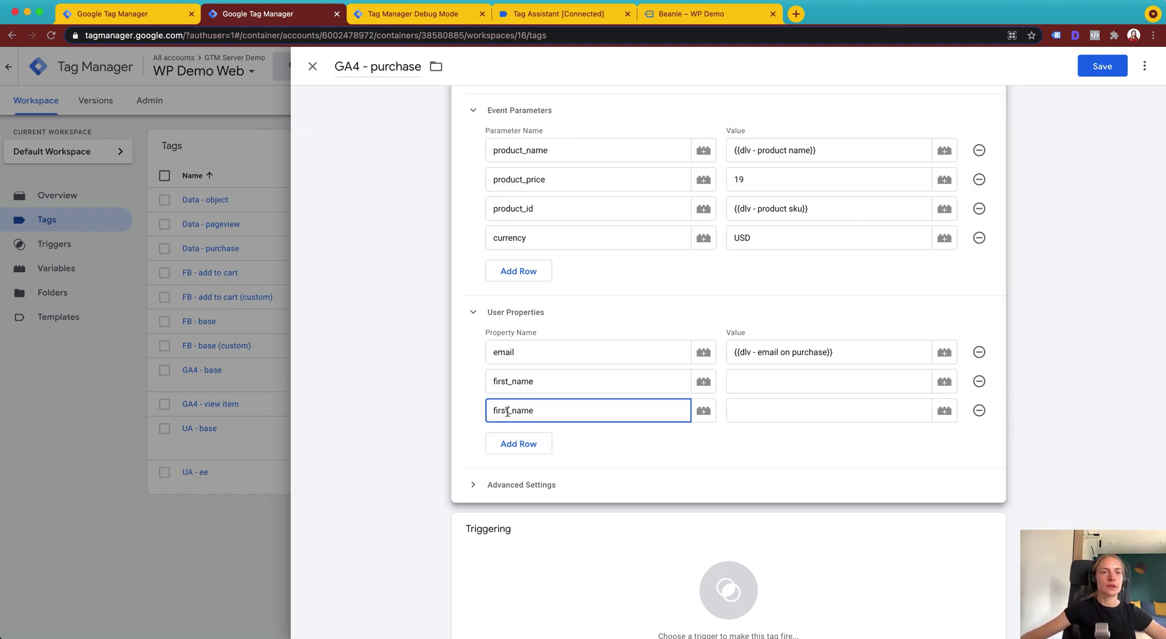
{"action": "left_click_drag", "start_coordinate": [507, 412], "coordinate": [476, 409]}
{"action": "type", "text": "last"}
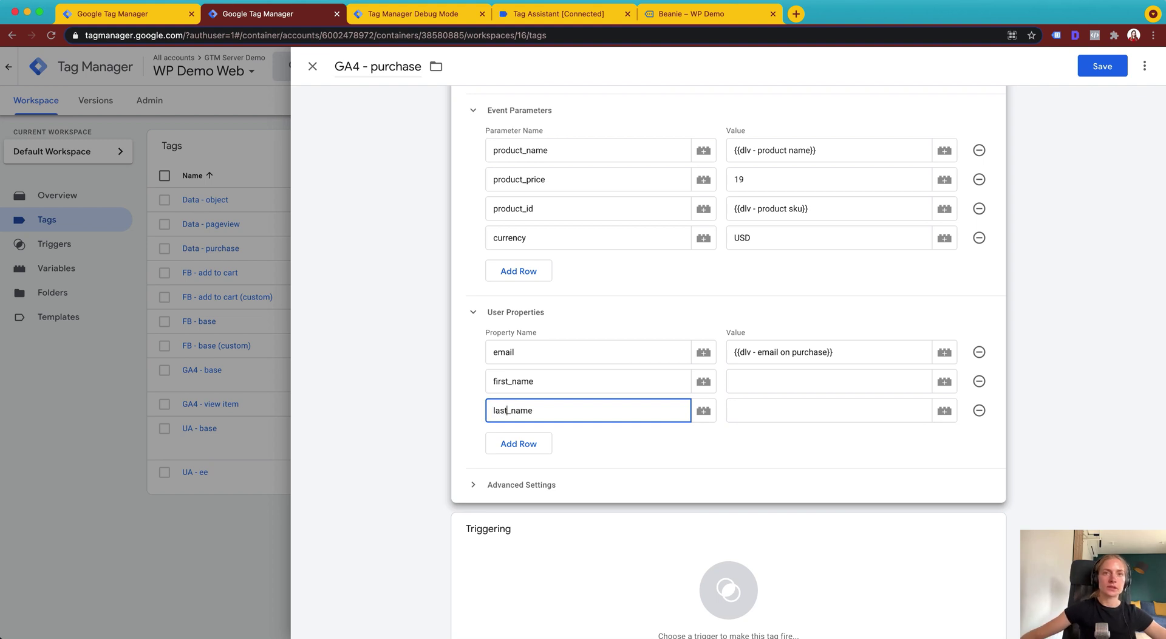
- Set the value of the first_name user property to the variable {{dlv - first name}}
{"action": "left_click", "coordinate": [747, 376]}
{"action": "type", "text": "{{"}
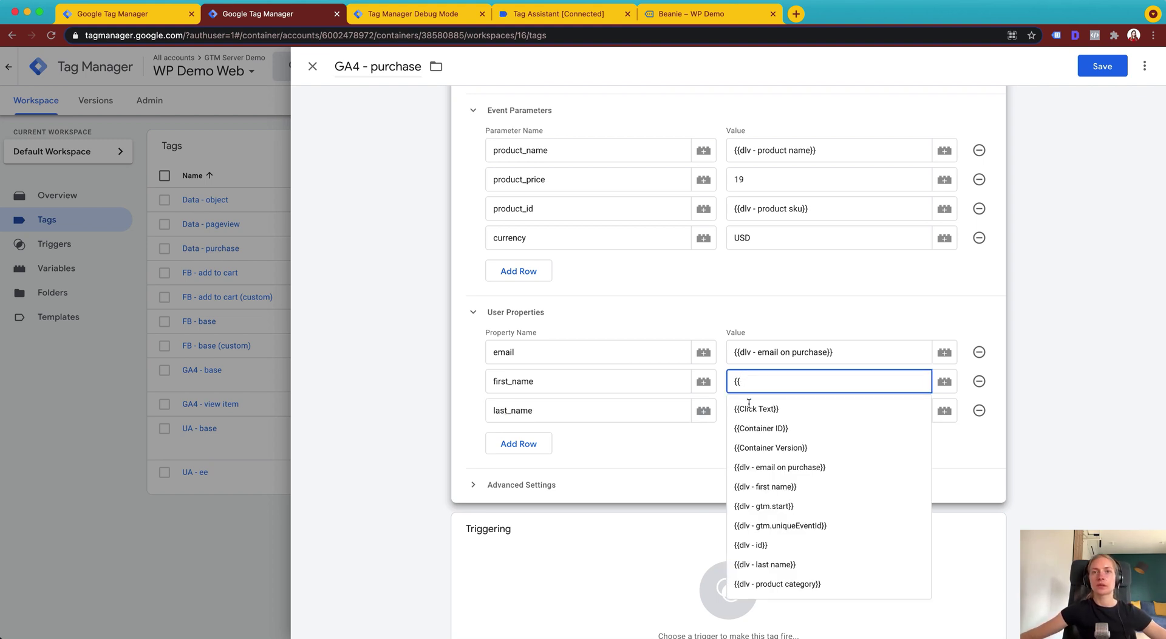
{"action": "scroll", "coordinate": [759, 413], "scroll_direction": "down", "scroll_amount": 3}
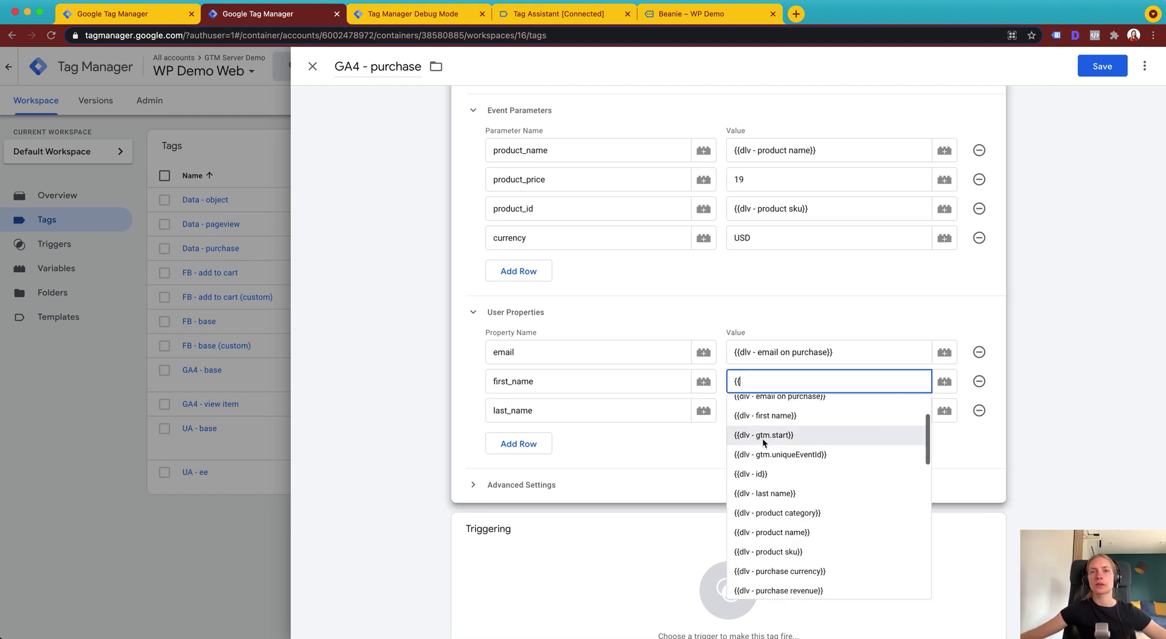
{"action": "left_click", "coordinate": [817, 417]}
- Set the value of the last_name user property to the variable {{dlv - last name}}
{"action": "left_click", "coordinate": [781, 411]}
{"action": "type", "text": "{{"}
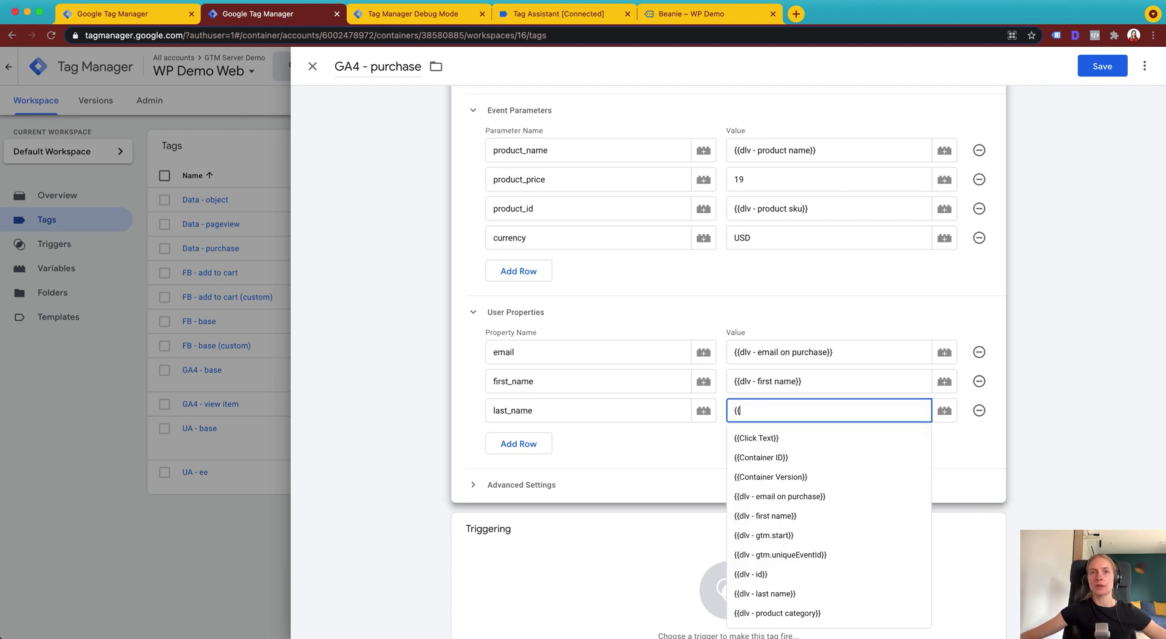
{"action": "type", "text": "dlv"}
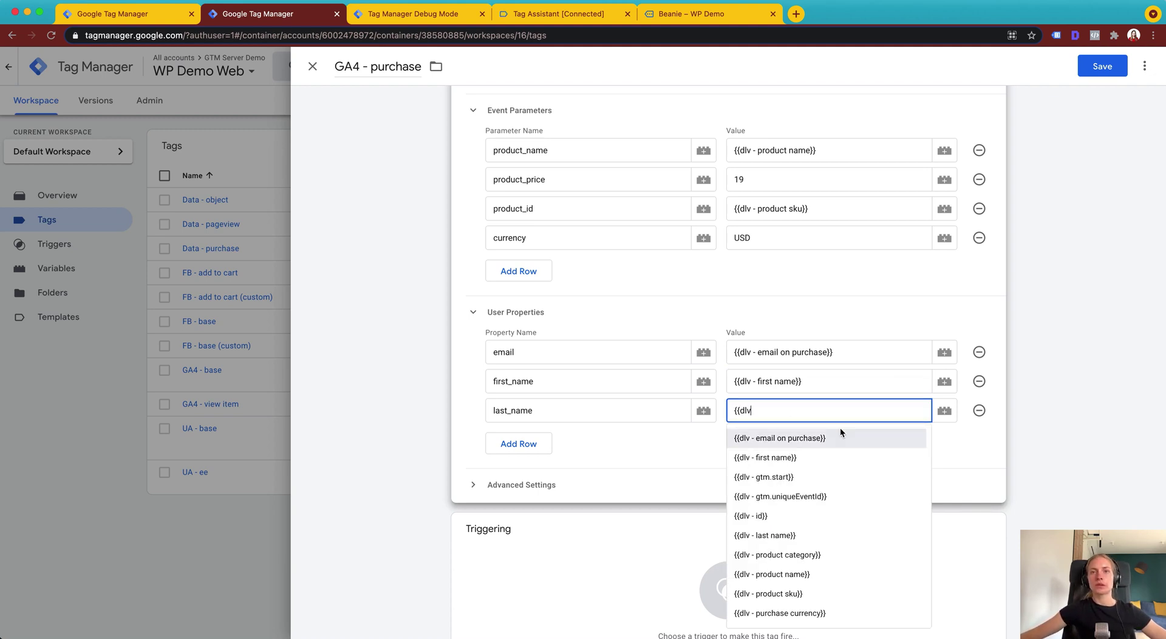
{"action": "scroll", "coordinate": [840, 427], "scroll_direction": "down", "scroll_amount": 2}
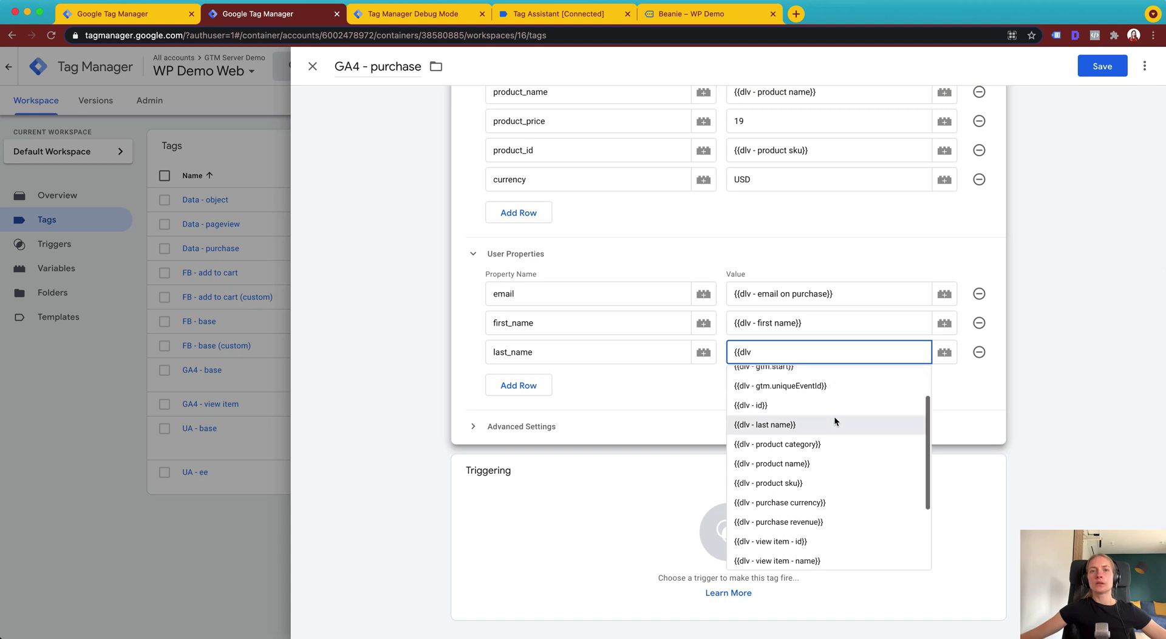
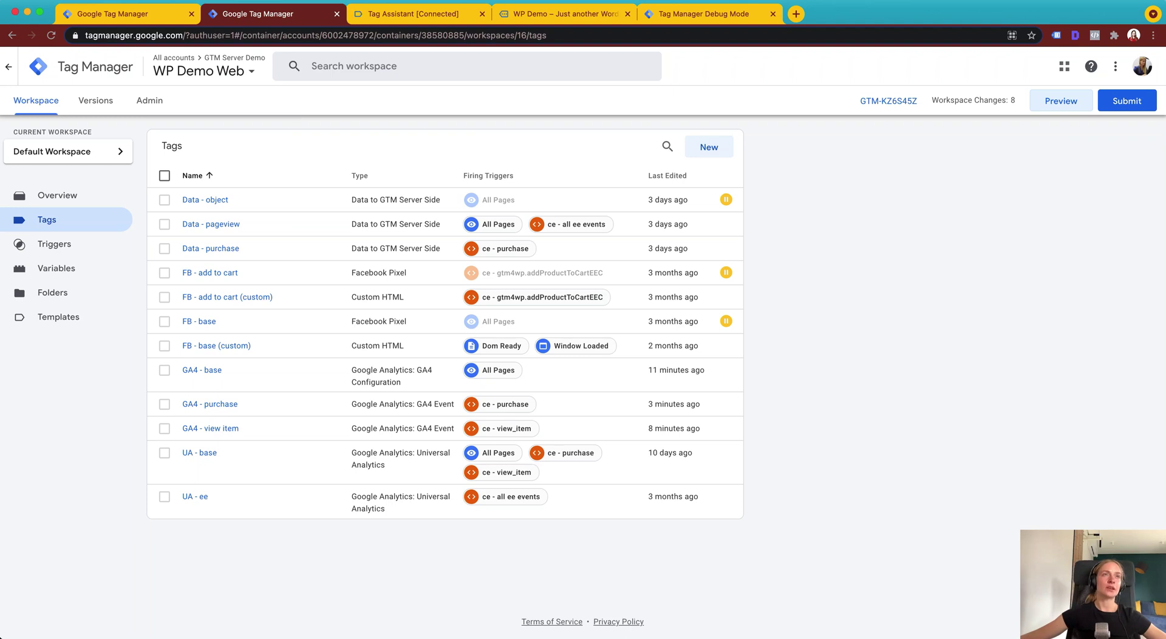
- Reorder the browser tabs so the server container's debug view comes before Tag Assistant
{"action": "left_click", "coordinate": [413, 13]}
{"action": "left_click", "coordinate": [574, 297]}
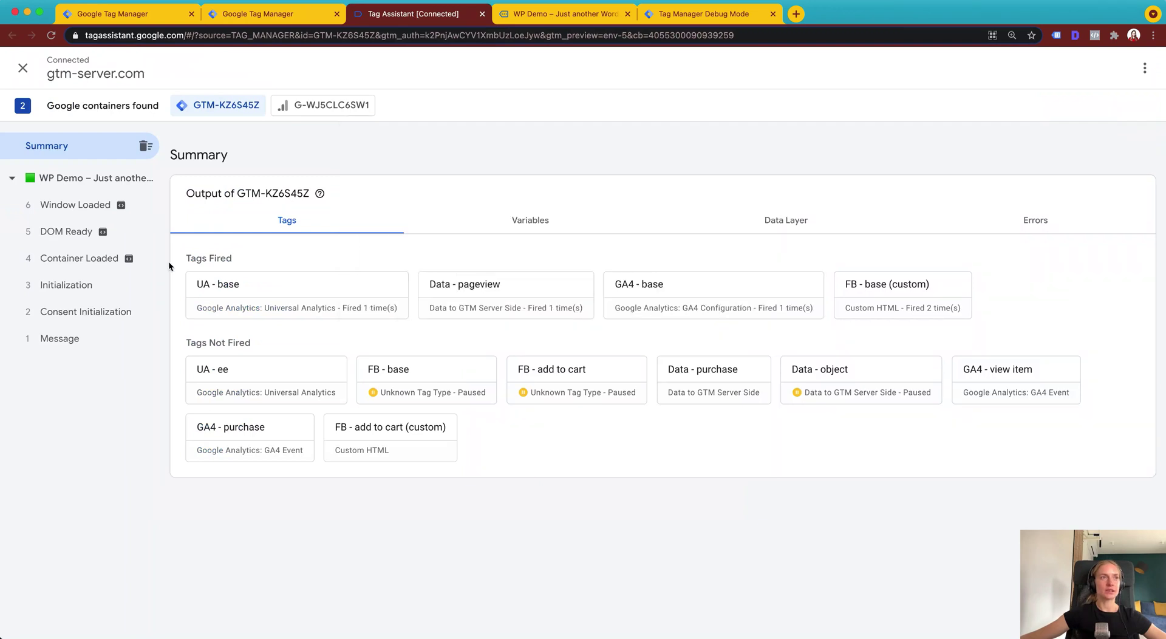
{"action": "left_click", "coordinate": [685, 10]}
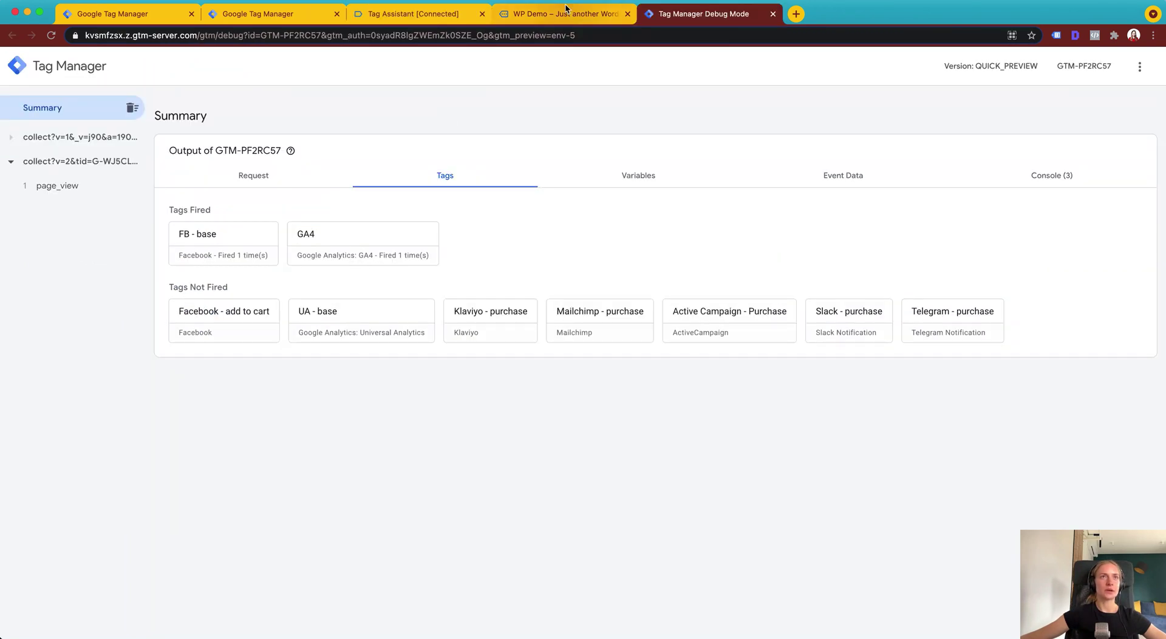
{"action": "left_click_drag", "start_coordinate": [562, 13], "coordinate": [419, 13]}
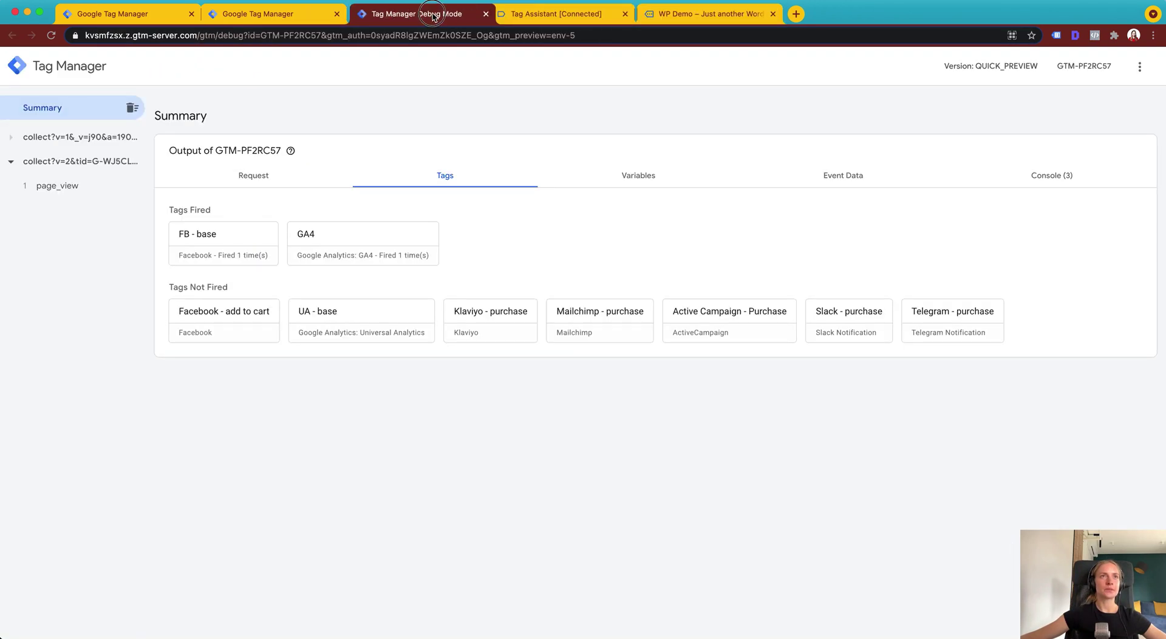
- Switch to the WP Demo site, open the Beanie product from the shop and add it to the cart
{"action": "left_click", "coordinate": [707, 13]}
{"action": "left_click", "coordinate": [547, 145]}
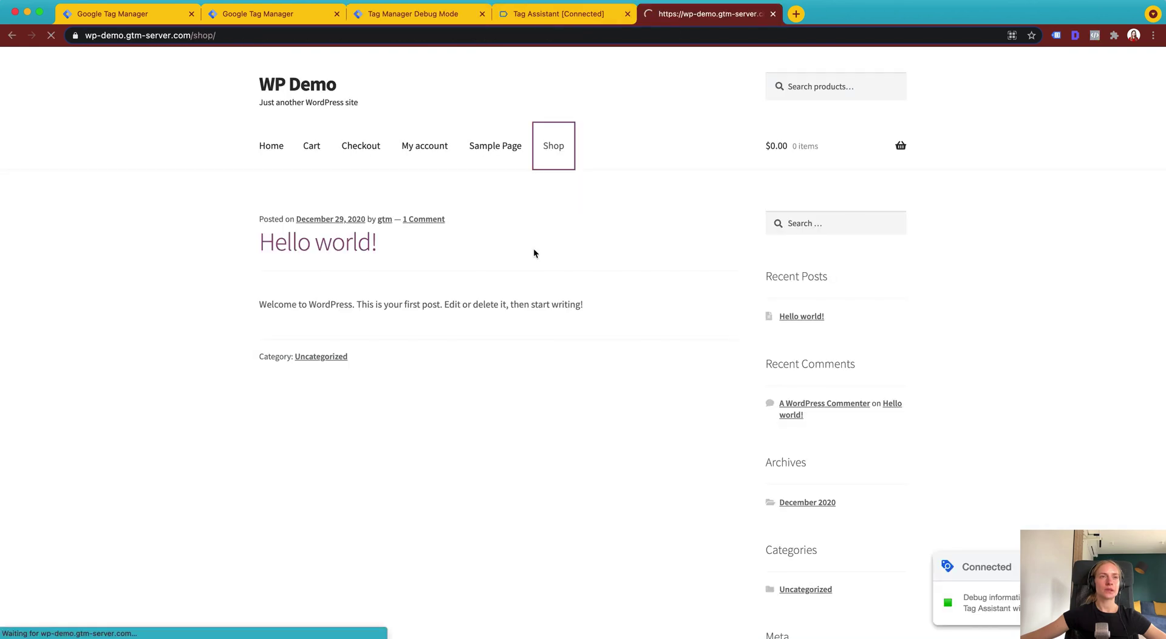
{"action": "left_click", "coordinate": [478, 357]}
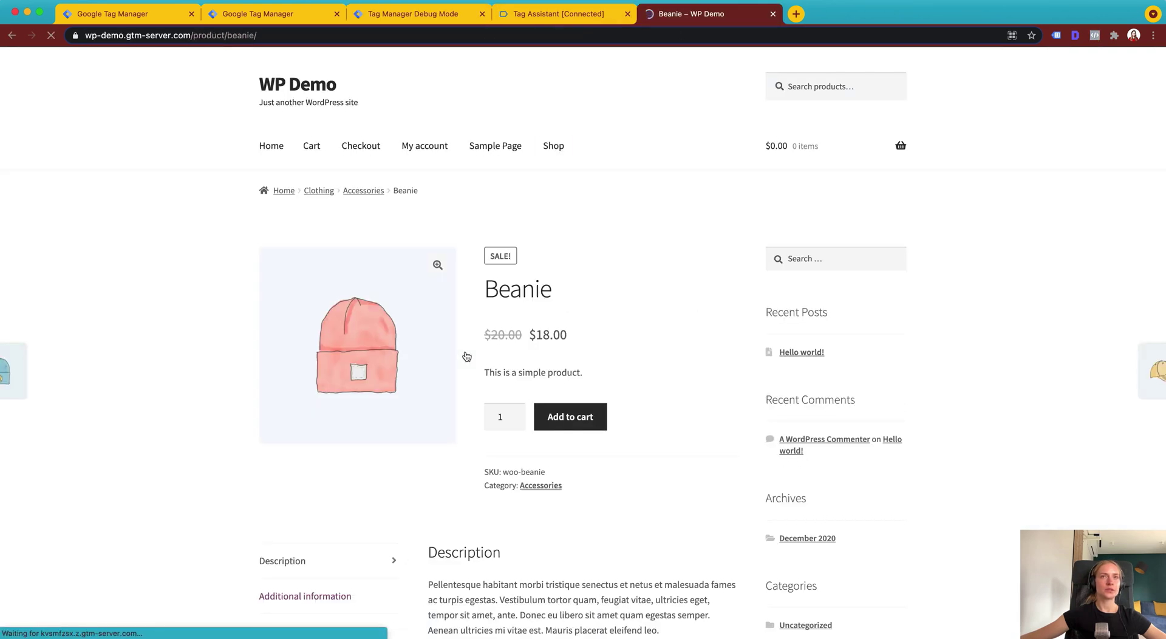
{"action": "scroll", "coordinate": [458, 291], "scroll_direction": "down", "scroll_amount": 6}
{"action": "scroll", "coordinate": [458, 269], "scroll_direction": "up", "scroll_amount": 5}
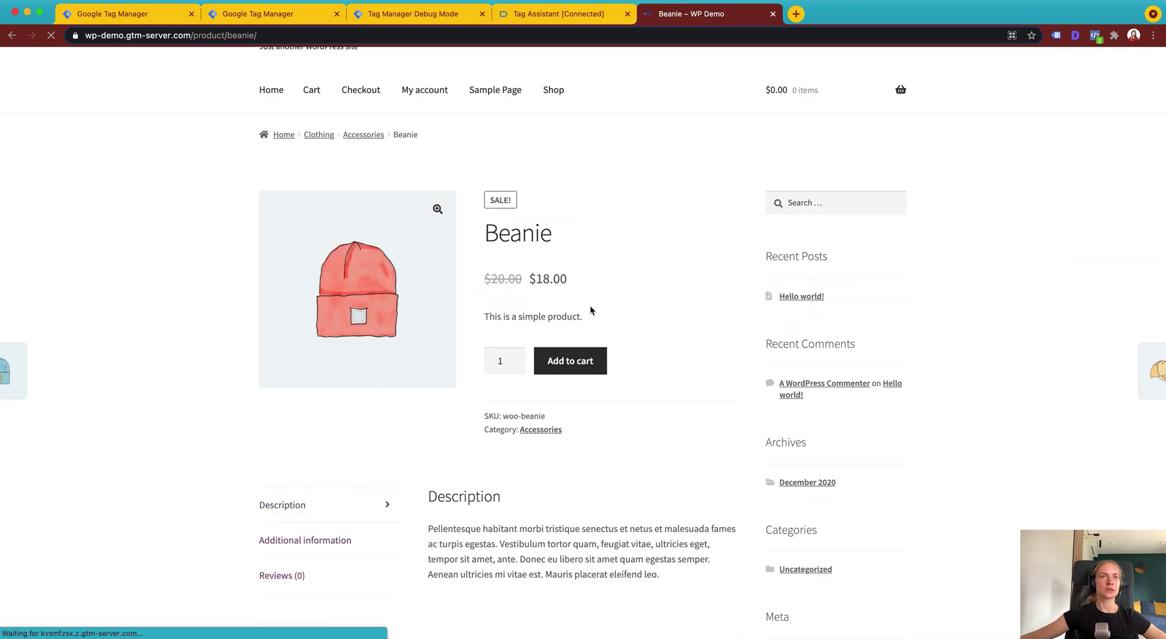
{"action": "left_click", "coordinate": [581, 361]}
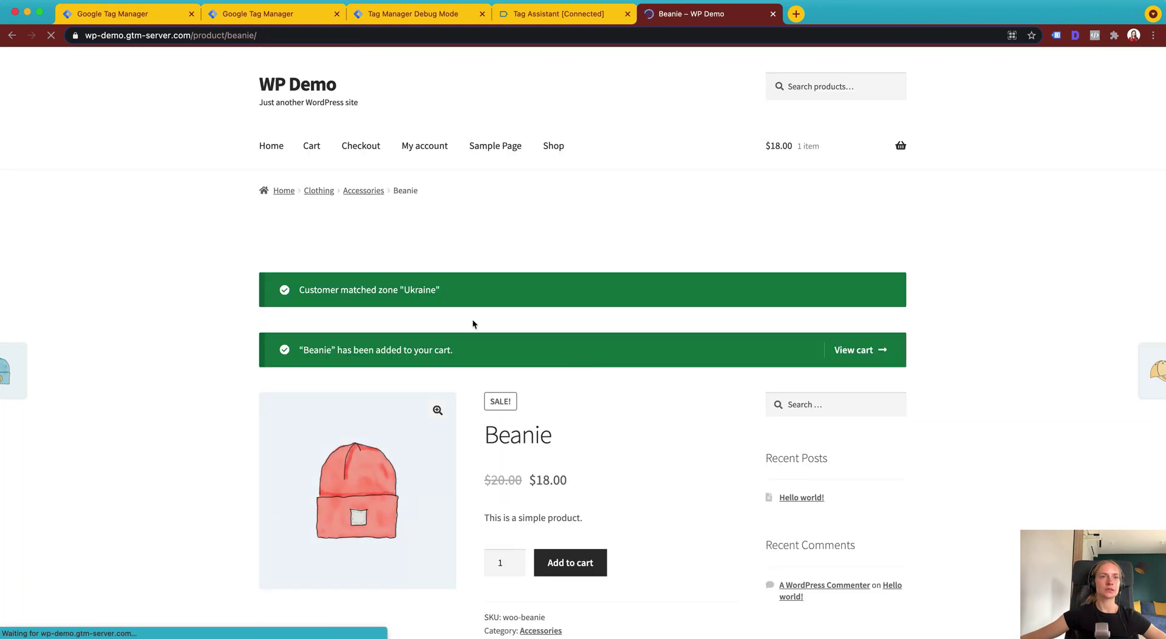
- View the cart containing the Beanie and proceed to checkout
{"action": "scroll", "coordinate": [449, 304], "scroll_direction": "down", "scroll_amount": 10}
{"action": "scroll", "coordinate": [435, 290], "scroll_direction": "up", "scroll_amount": 7}
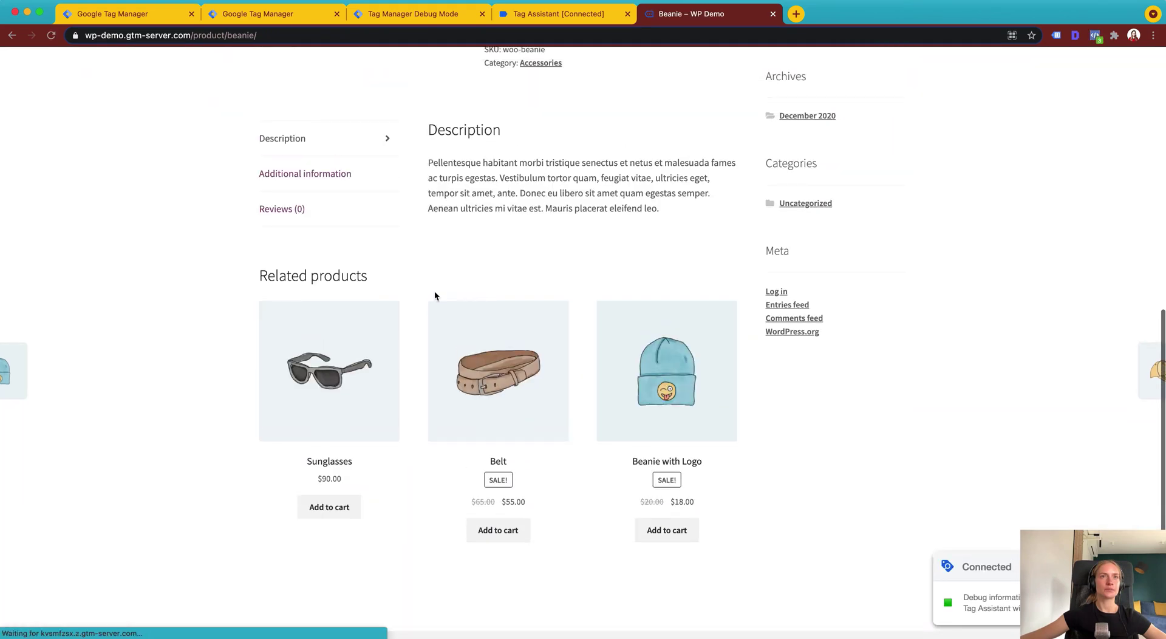
{"action": "scroll", "coordinate": [760, 260], "scroll_direction": "up", "scroll_amount": 1}
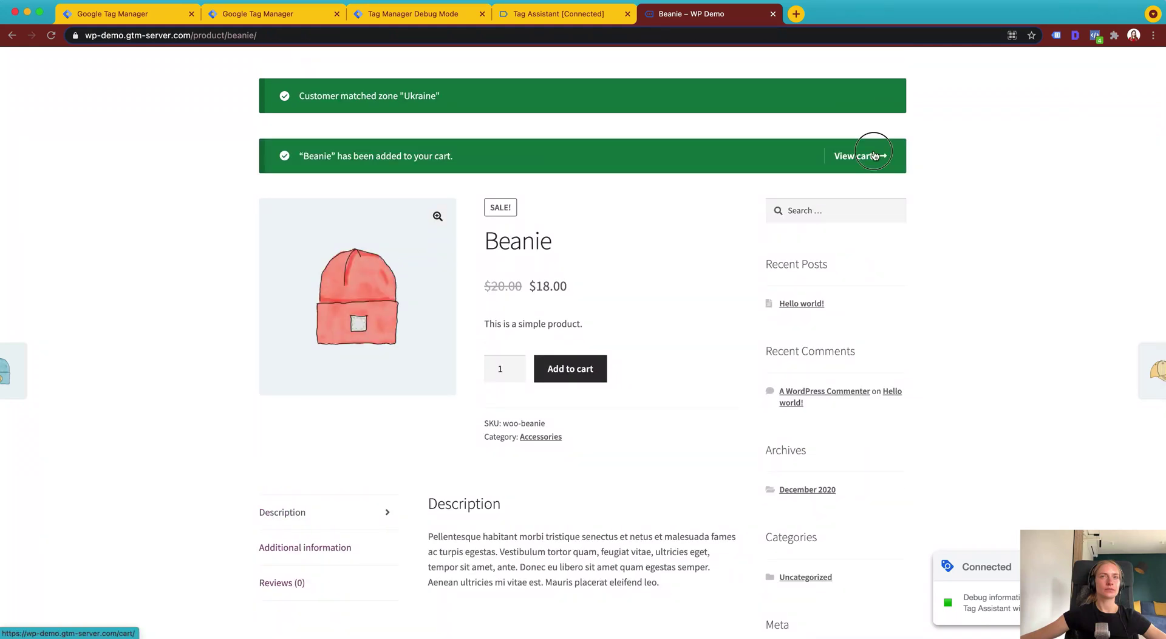
{"action": "left_click", "coordinate": [859, 156]}
{"action": "left_click", "coordinate": [835, 152]}
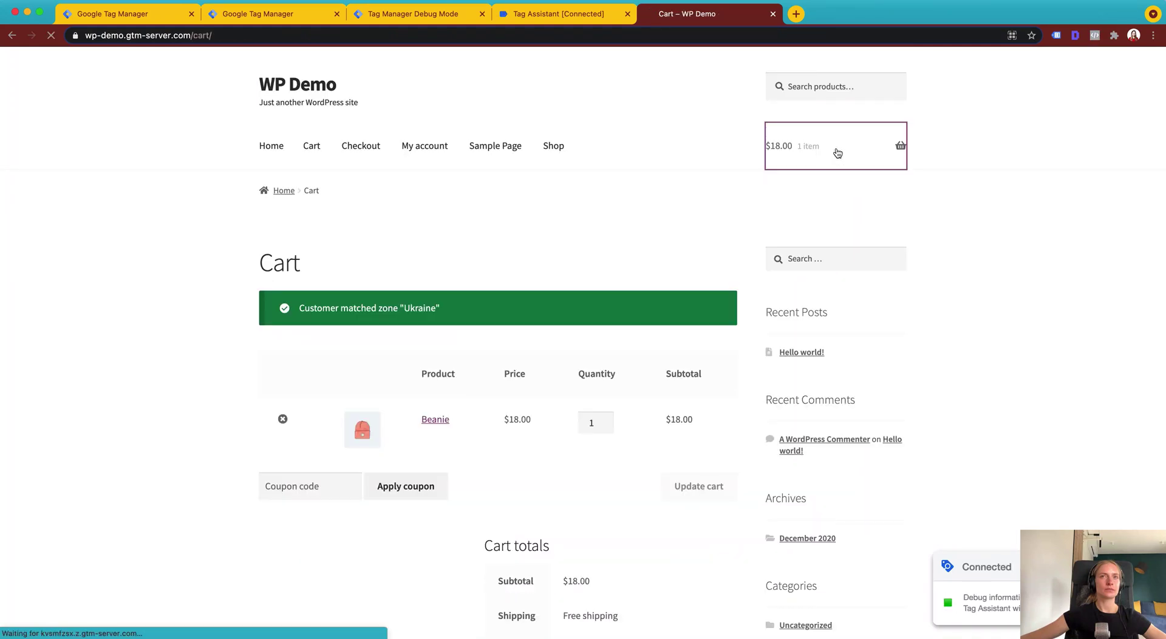
{"action": "scroll", "coordinate": [700, 190], "scroll_direction": "down", "scroll_amount": 5}
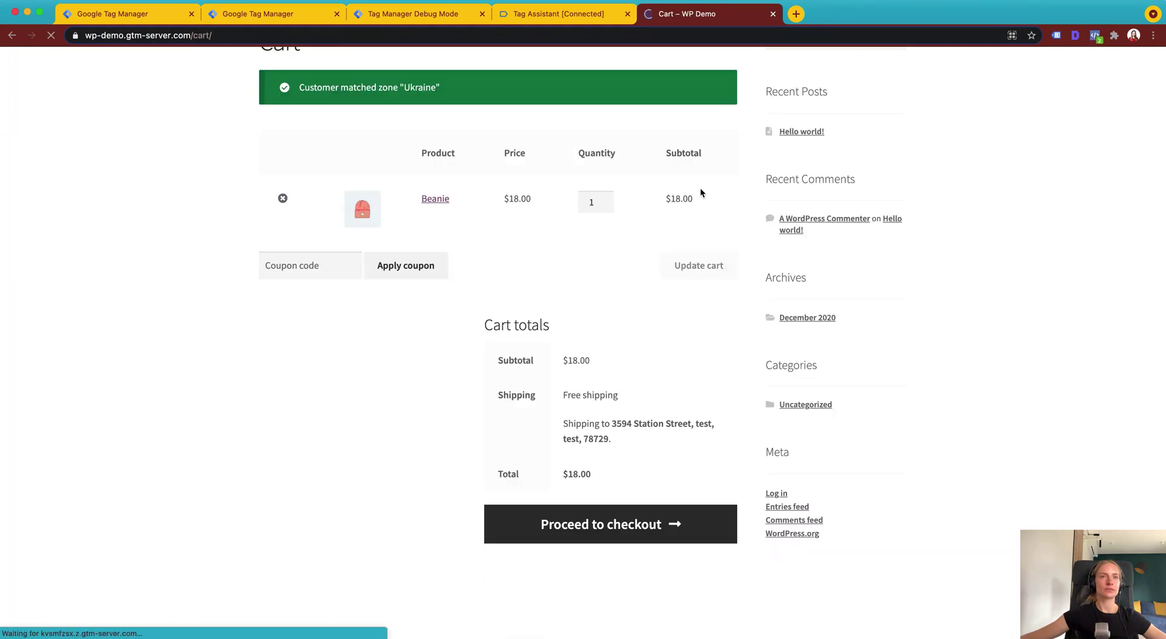
{"action": "left_click", "coordinate": [665, 428]}
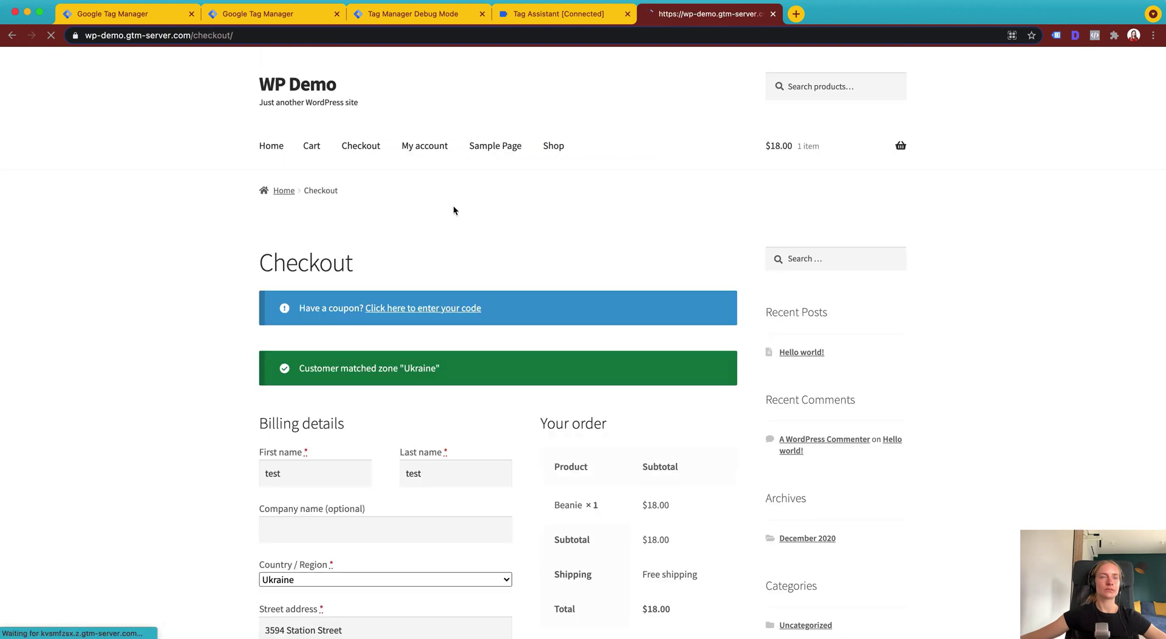
- Review the prefilled billing details, place the test order and highlight the order confirmation heading
{"action": "scroll", "coordinate": [421, 198], "scroll_direction": "down", "scroll_amount": 7}
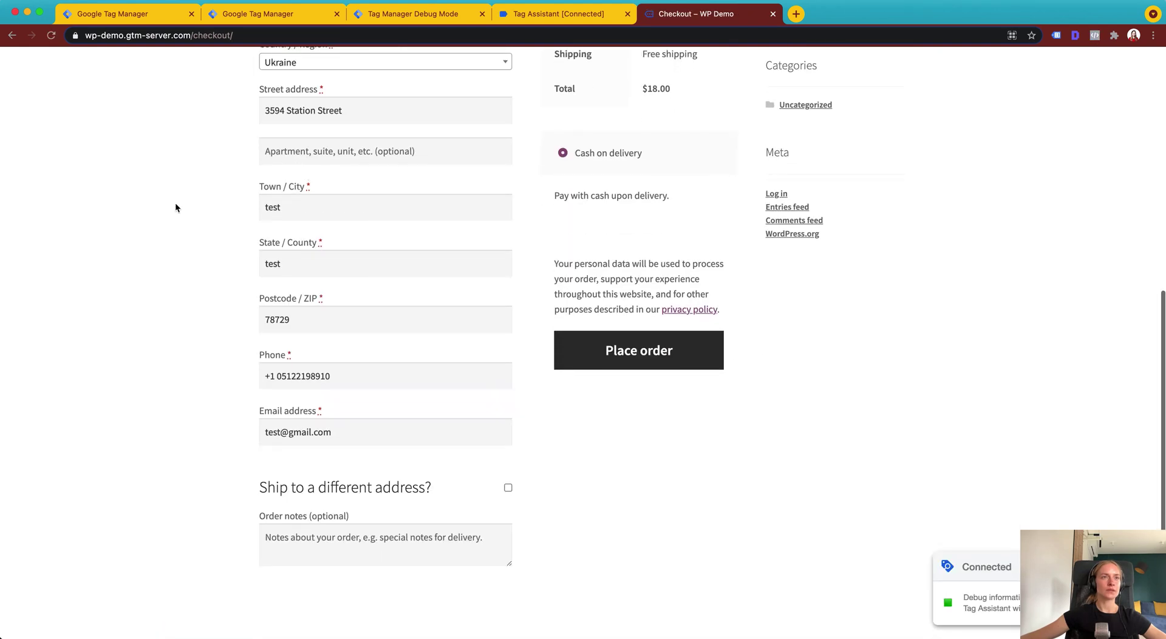
{"action": "scroll", "coordinate": [175, 202], "scroll_direction": "up", "scroll_amount": 10}
{"action": "scroll", "coordinate": [233, 210], "scroll_direction": "down", "scroll_amount": 7}
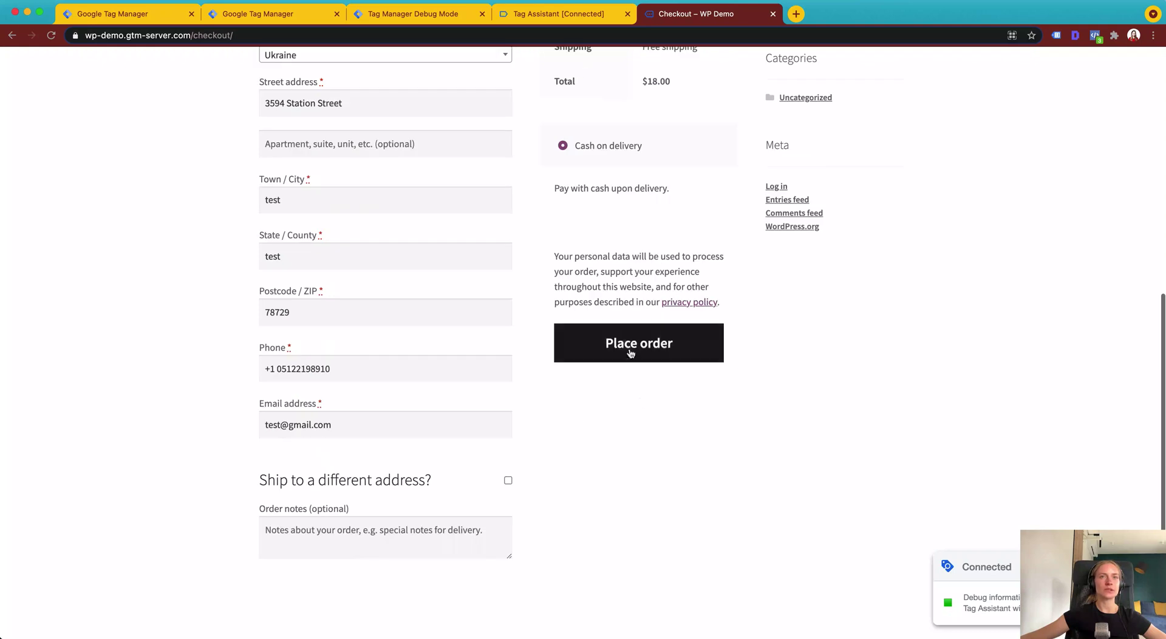
{"action": "left_click", "coordinate": [628, 347]}
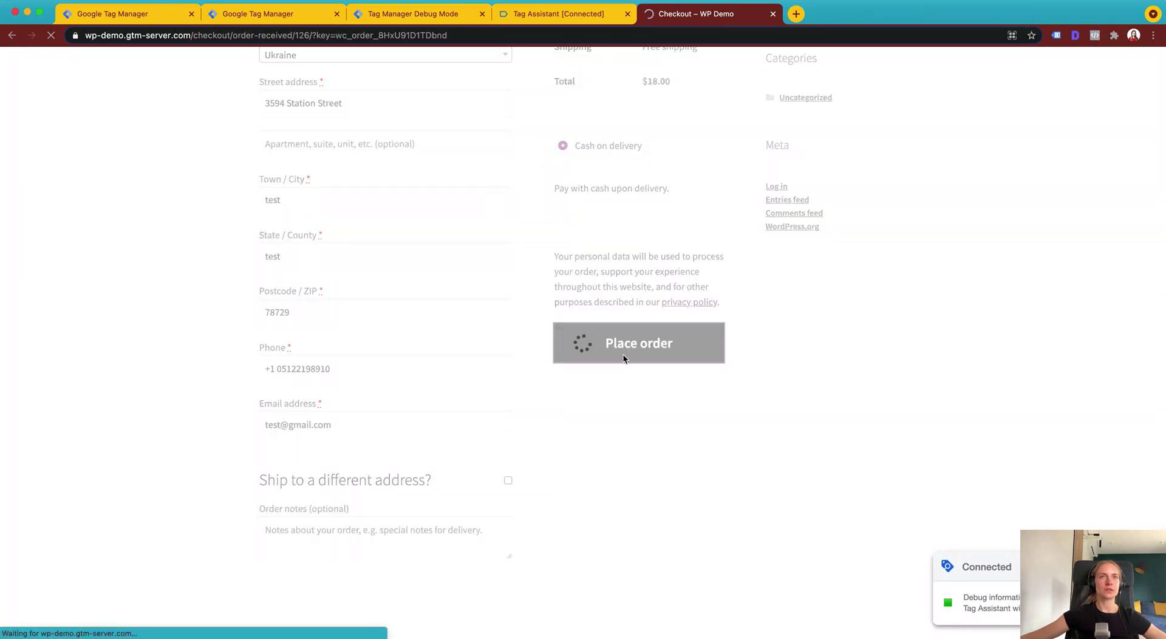
{"action": "left_click_drag", "start_coordinate": [260, 243], "coordinate": [533, 255]}
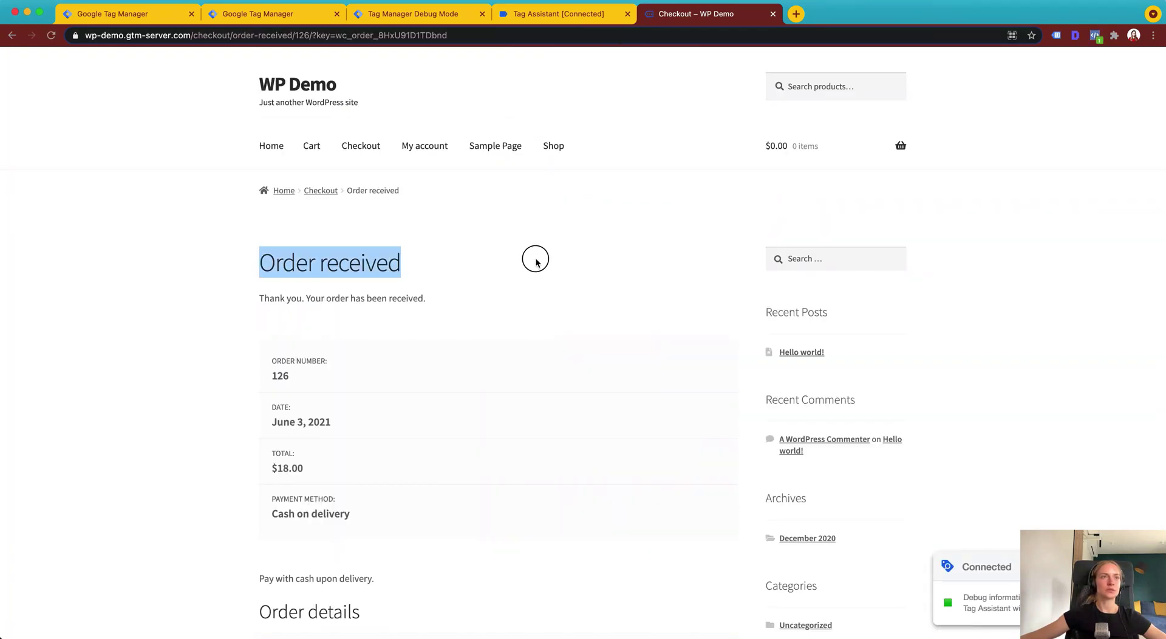
- In Tag Assistant, examine the user properties and event parameters of the GA4 - purchase tag under the gtm4wp.orderCompletedEEC event
{"action": "left_click", "coordinate": [519, 14]}
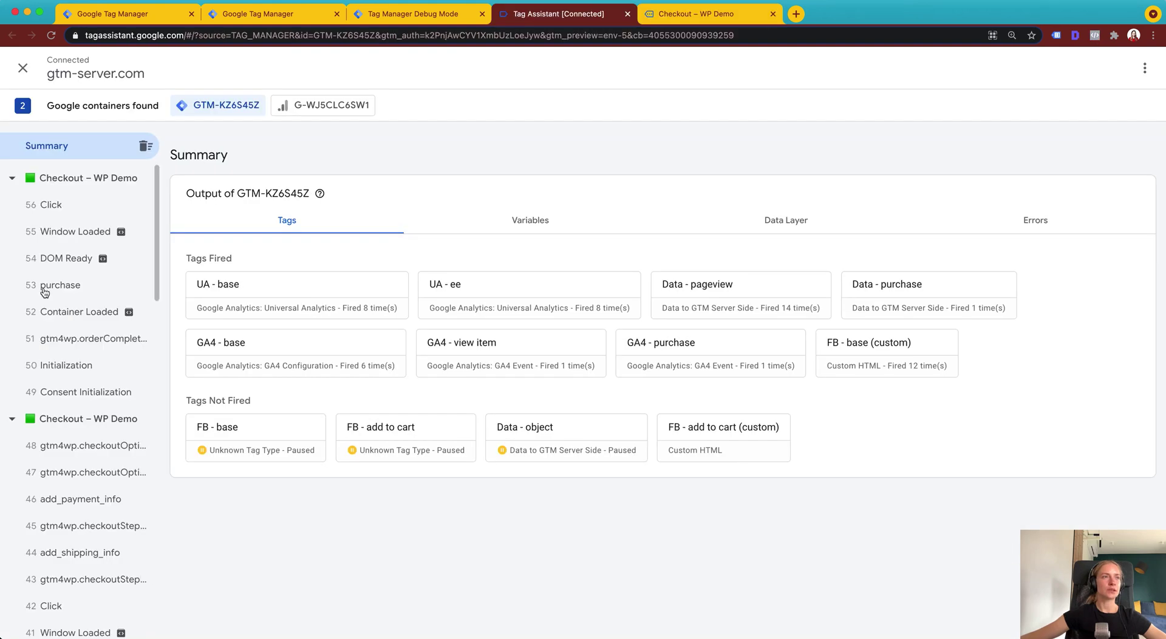
{"action": "left_click", "coordinate": [121, 338]}
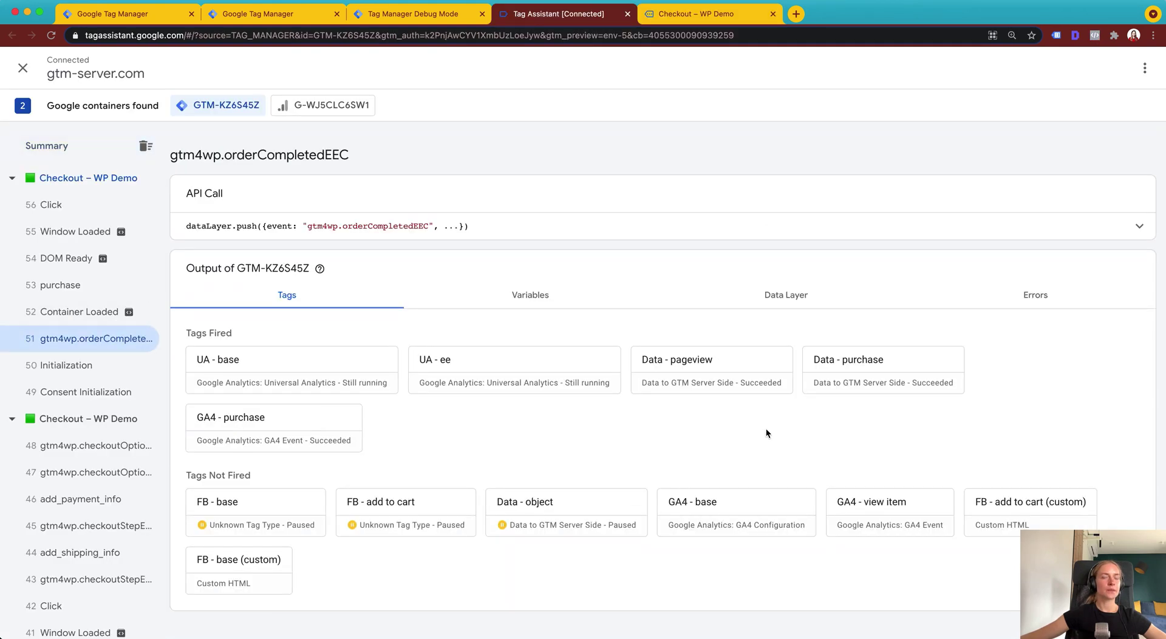
{"action": "left_click", "coordinate": [342, 429]}
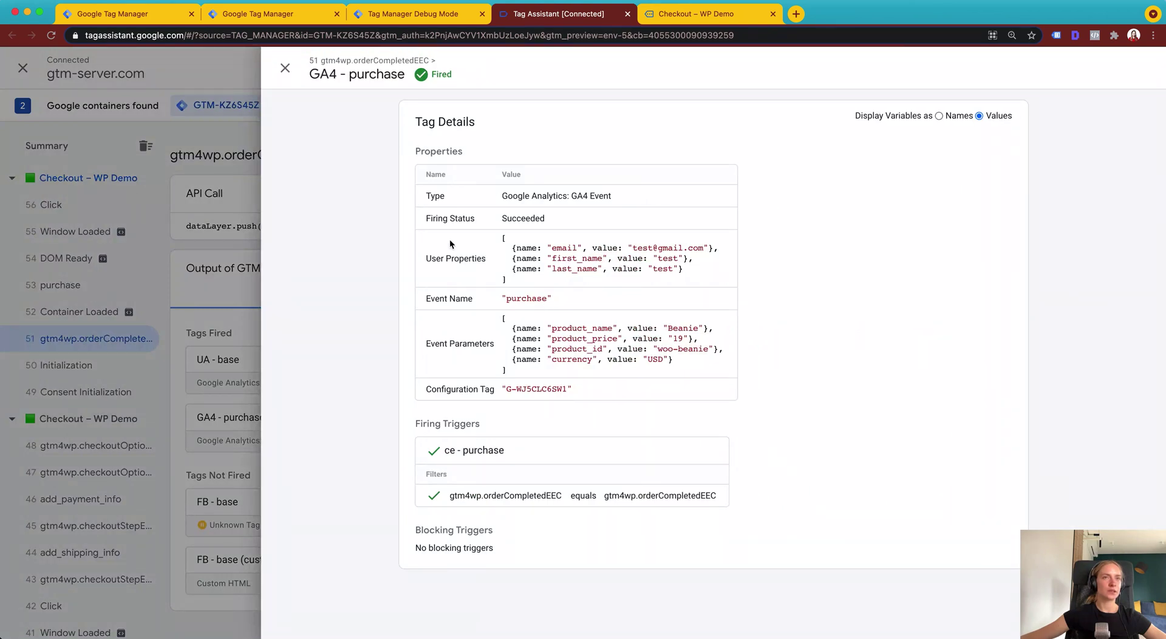
{"action": "left_click_drag", "start_coordinate": [422, 236], "coordinate": [691, 360]}
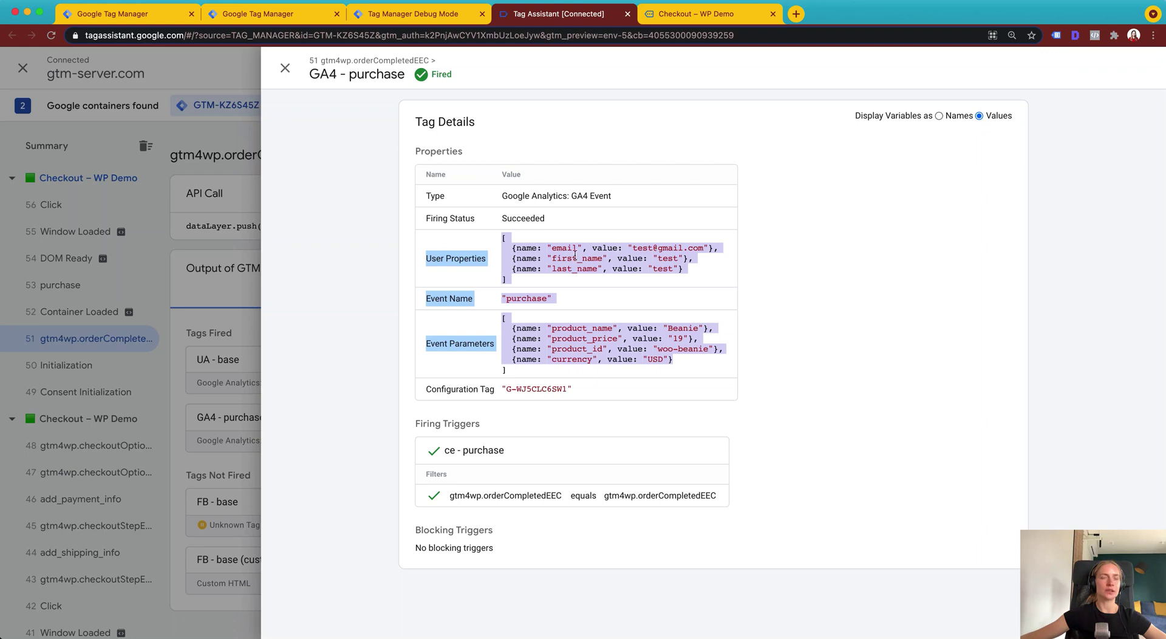
- Look through the incoming collect requests in the server container's debug view for the purchase event
{"action": "left_click", "coordinate": [429, 13]}
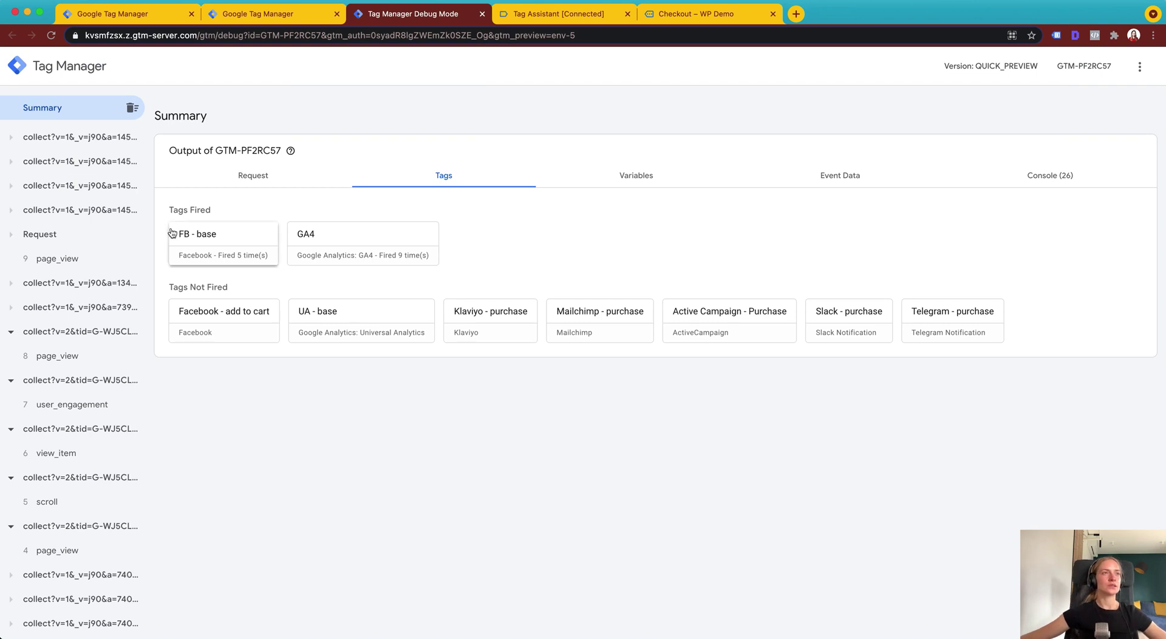
{"action": "left_click", "coordinate": [32, 137]}
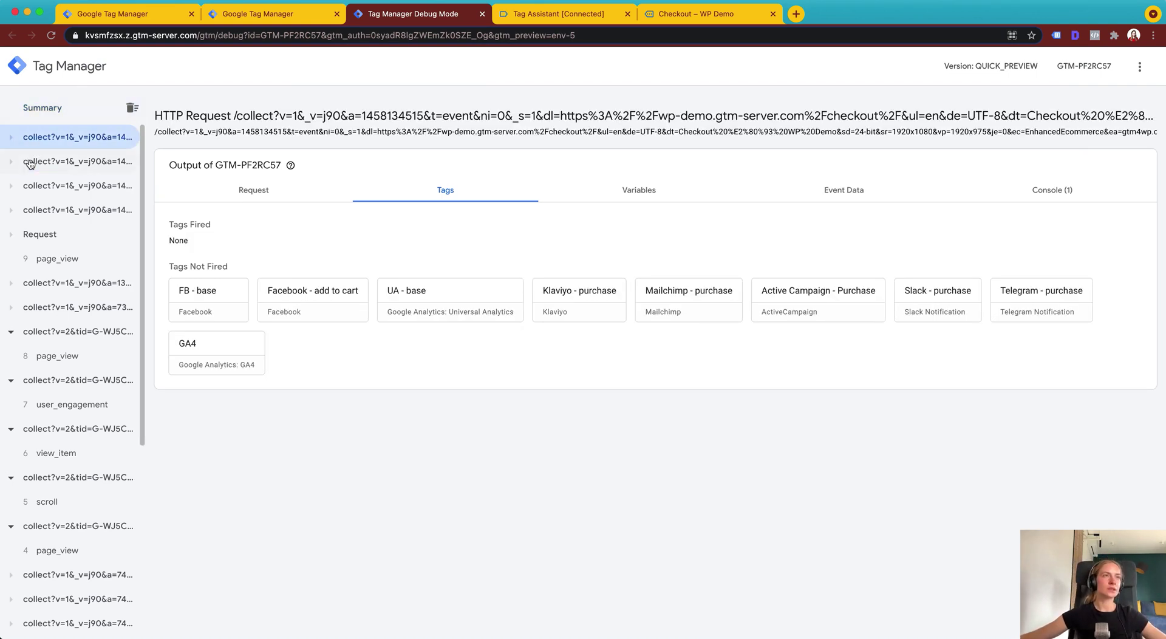
{"action": "left_click", "coordinate": [32, 163]}
{"action": "left_click", "coordinate": [33, 185]}
{"action": "left_click", "coordinate": [37, 210]}
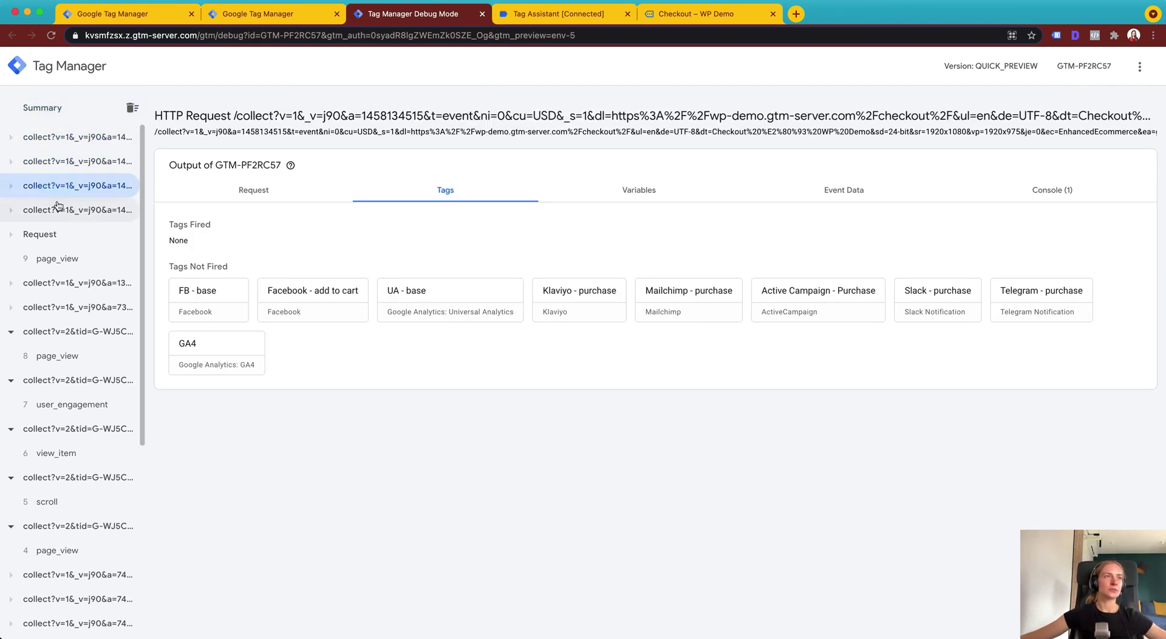
{"action": "left_click", "coordinate": [64, 235]}
{"action": "scroll", "coordinate": [83, 307], "scroll_direction": "down", "scroll_amount": 8}
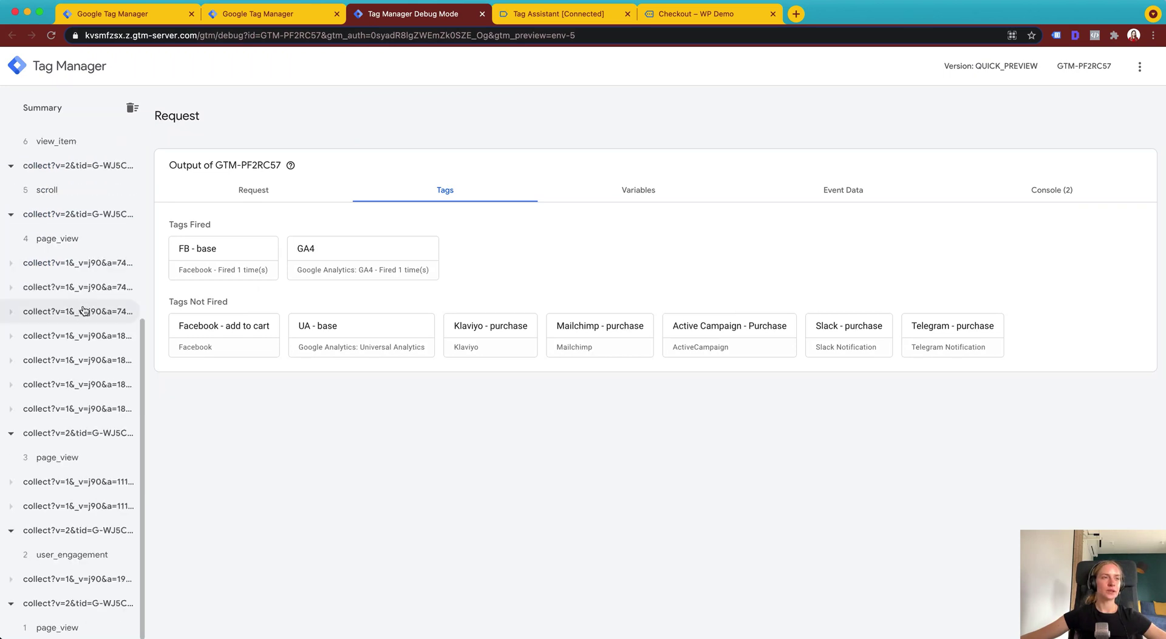
{"action": "scroll", "coordinate": [83, 311], "scroll_direction": "up", "scroll_amount": 8}
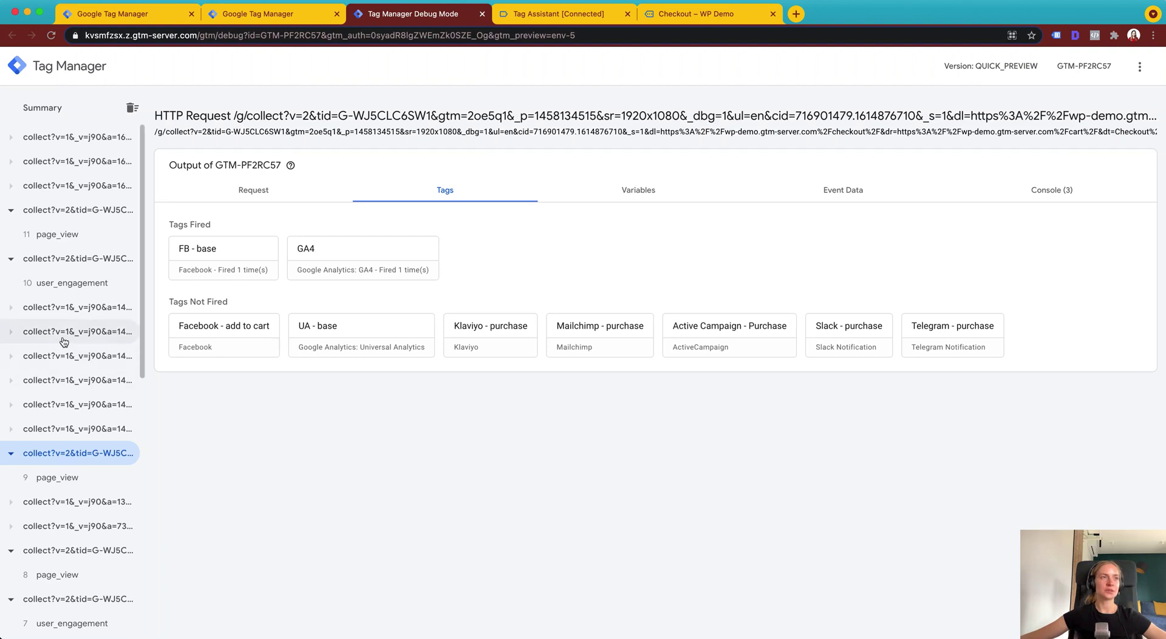
- Examine the full event data of the purchased event, including its user properties and product parameters
{"action": "left_click", "coordinate": [115, 193]}
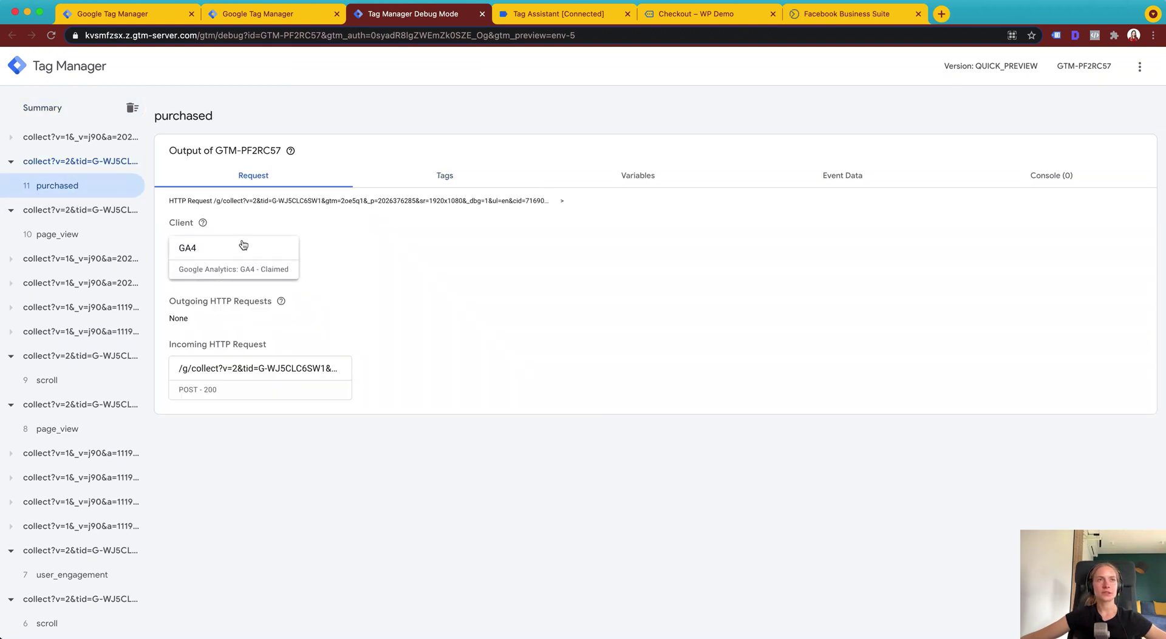
{"action": "left_click", "coordinate": [796, 181]}
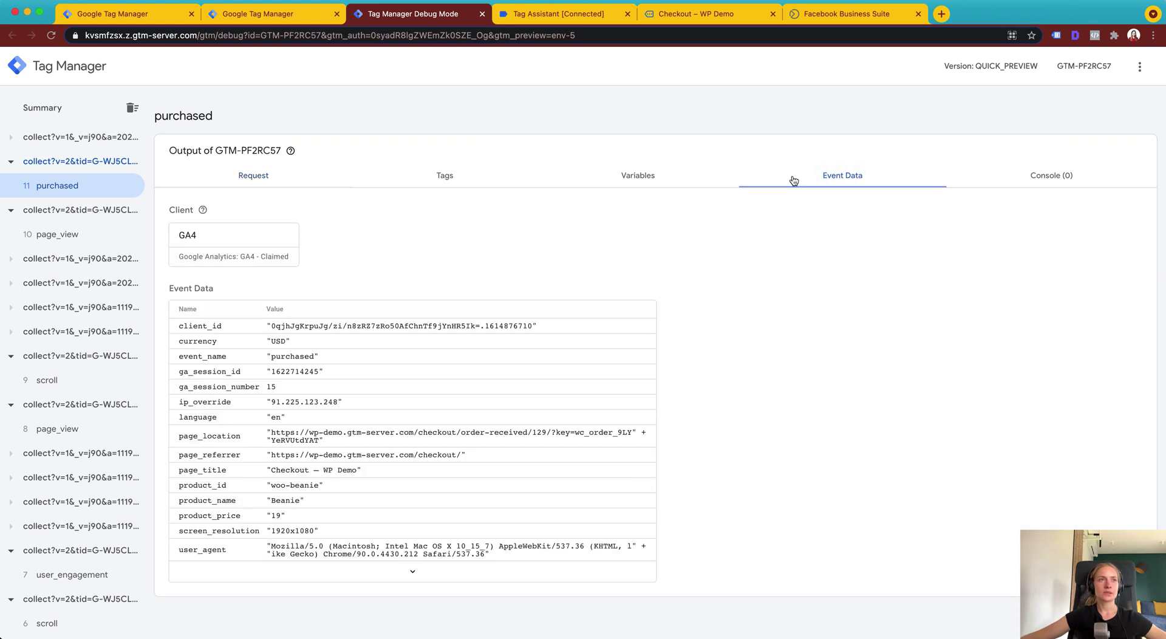
{"action": "left_click", "coordinate": [416, 571]}
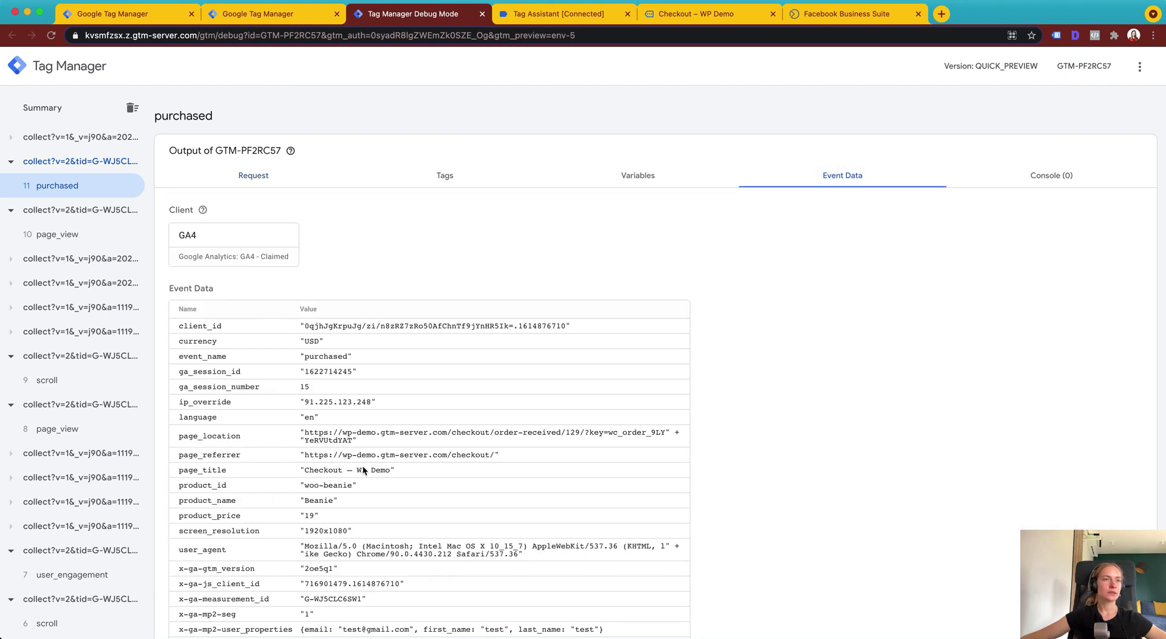
{"action": "scroll", "coordinate": [363, 465], "scroll_direction": "down", "scroll_amount": 3}
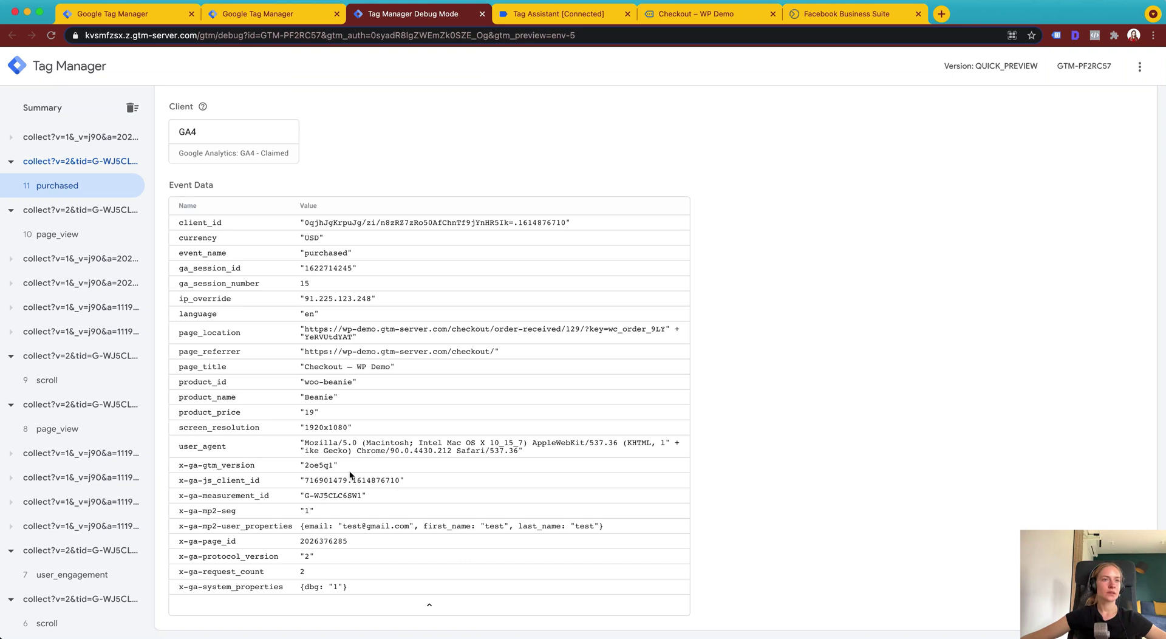
{"action": "left_click_drag", "start_coordinate": [184, 526], "coordinate": [610, 533]}
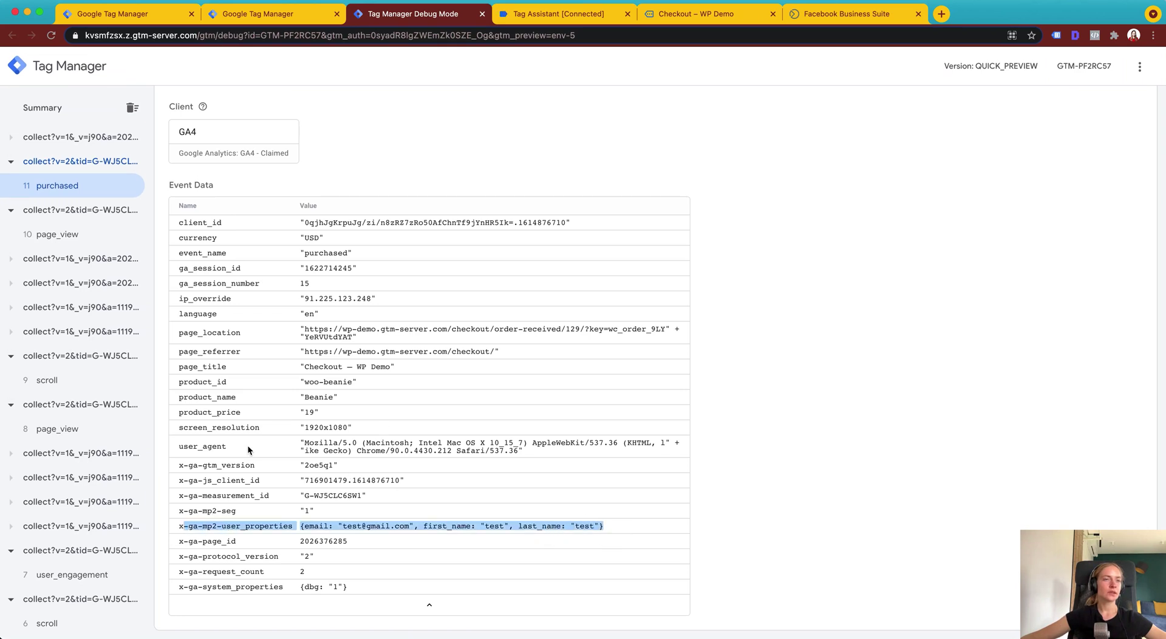
{"action": "left_click", "coordinate": [251, 392]}
{"action": "left_click_drag", "start_coordinate": [175, 366], "coordinate": [350, 429]}
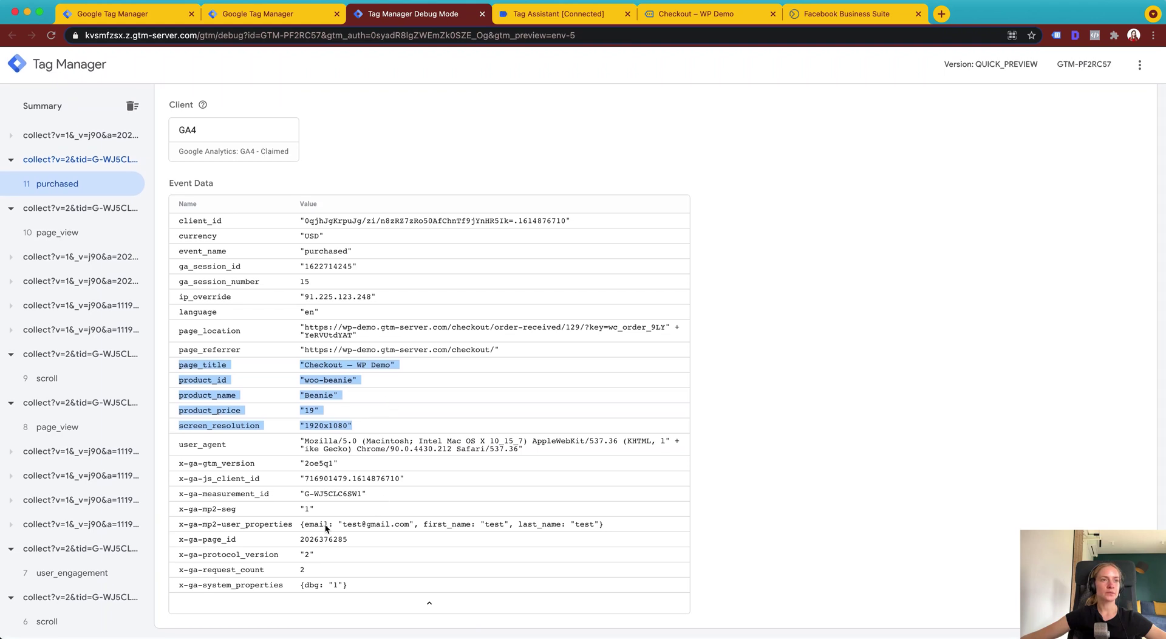
- Highlight the x-ga-mp2-user_properties row in the purchased event's data
{"action": "left_click", "coordinate": [325, 525]}
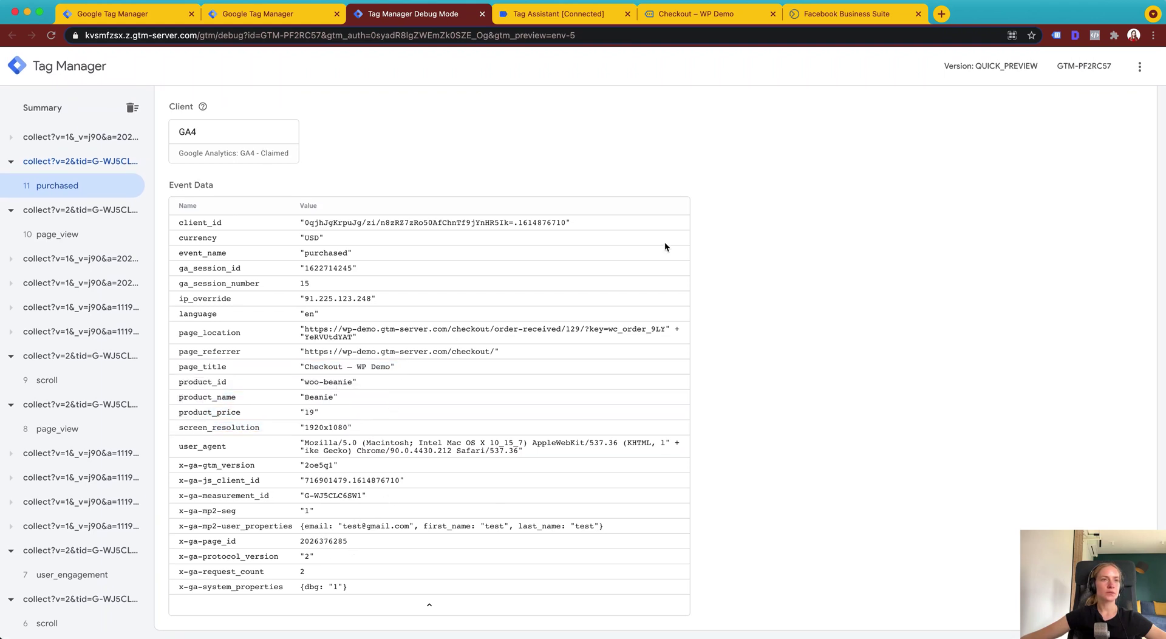
{"action": "scroll", "coordinate": [649, 250], "scroll_direction": "up", "scroll_amount": 3}
{"action": "scroll", "coordinate": [523, 273], "scroll_direction": "down", "scroll_amount": 3}
{"action": "left_click", "coordinate": [198, 530]}
{"action": "left_click_drag", "start_coordinate": [198, 530], "coordinate": [401, 527]}
{"action": "left_click", "coordinate": [273, 527]}
{"action": "triple_click", "coordinate": [273, 527]}
{"action": "scroll", "coordinate": [585, 344], "scroll_direction": "up", "scroll_amount": 2}
- Examine the server container variables for the purchased event and highlight the value of the ga4 - email variable
{"action": "left_click", "coordinate": [644, 182]}
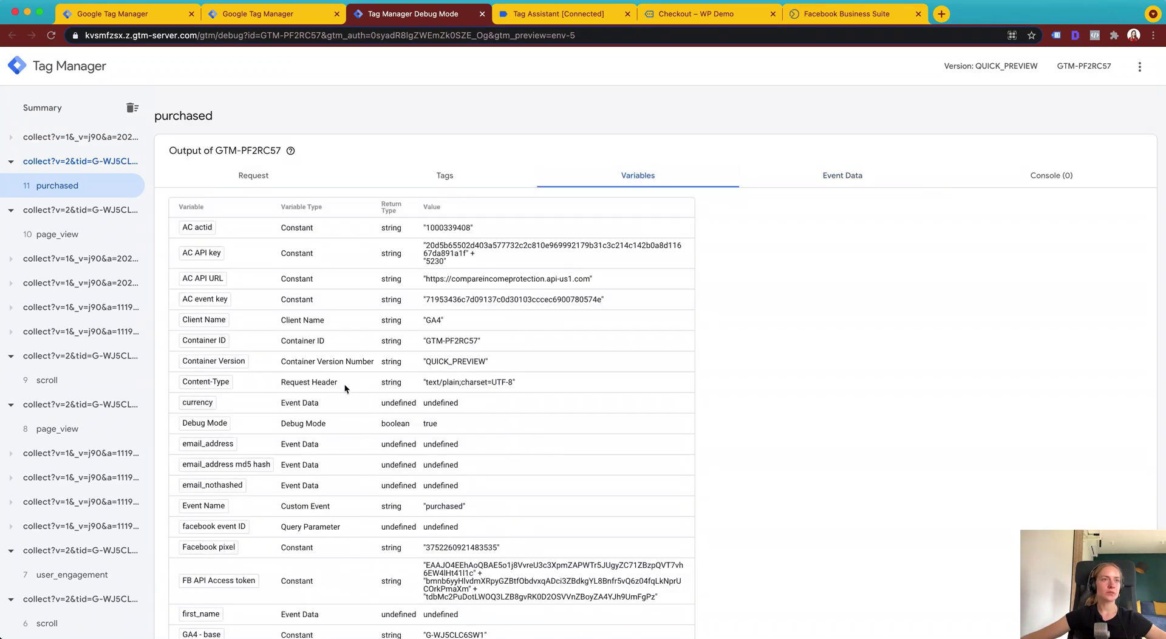
{"action": "scroll", "coordinate": [344, 384], "scroll_direction": "down", "scroll_amount": 8}
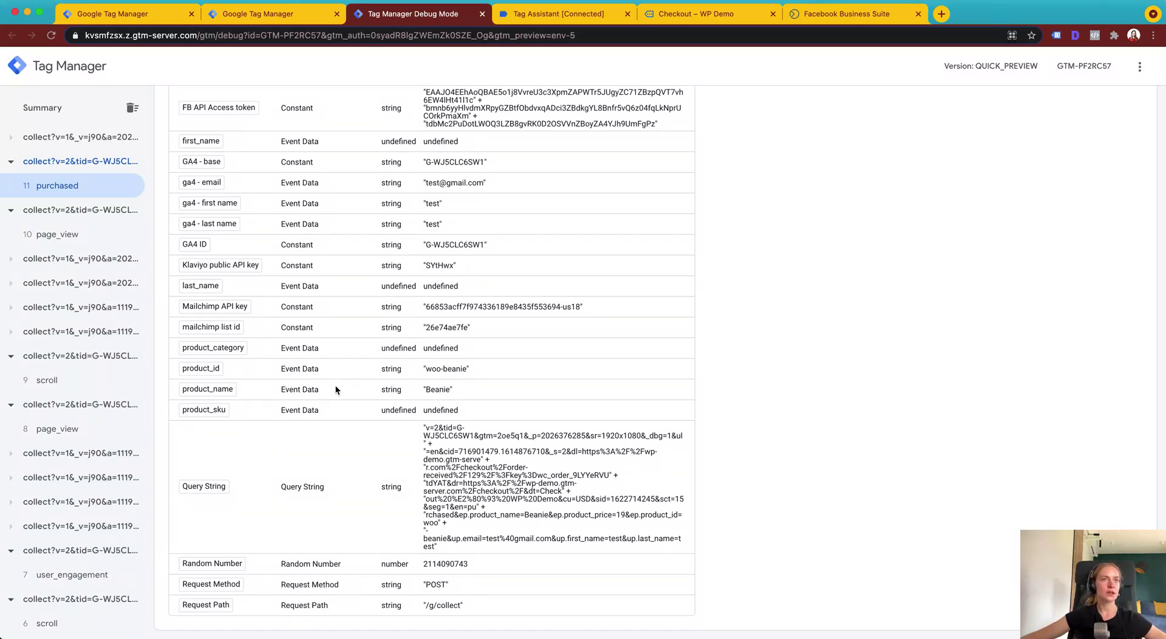
{"action": "scroll", "coordinate": [263, 281], "scroll_direction": "up", "scroll_amount": 4}
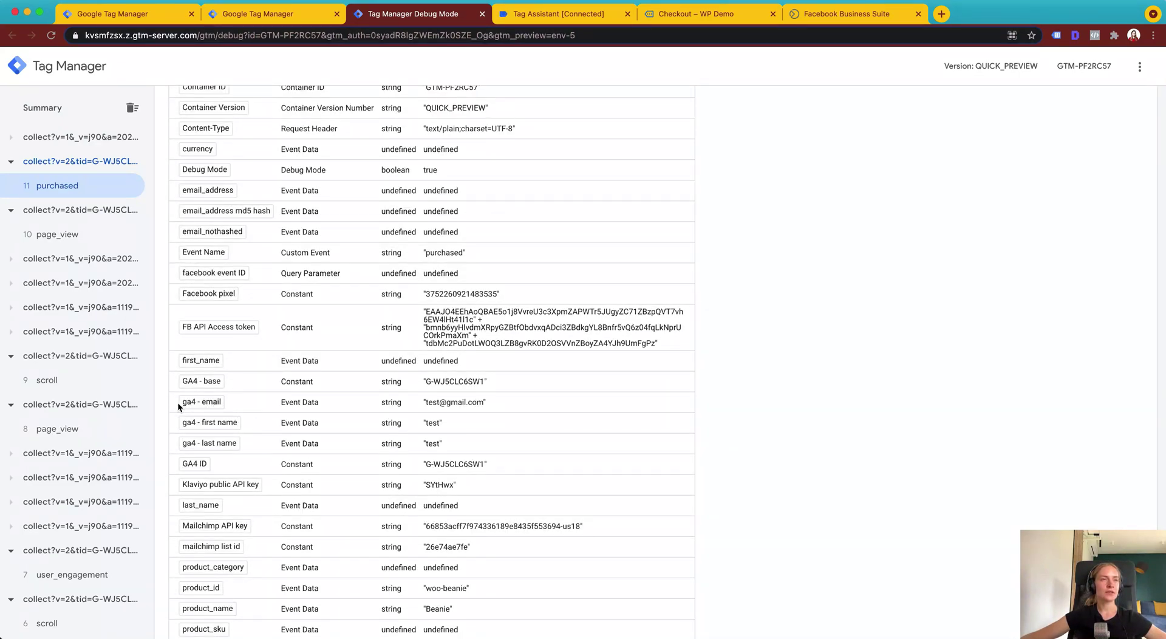
{"action": "triple_click", "coordinate": [429, 401]}
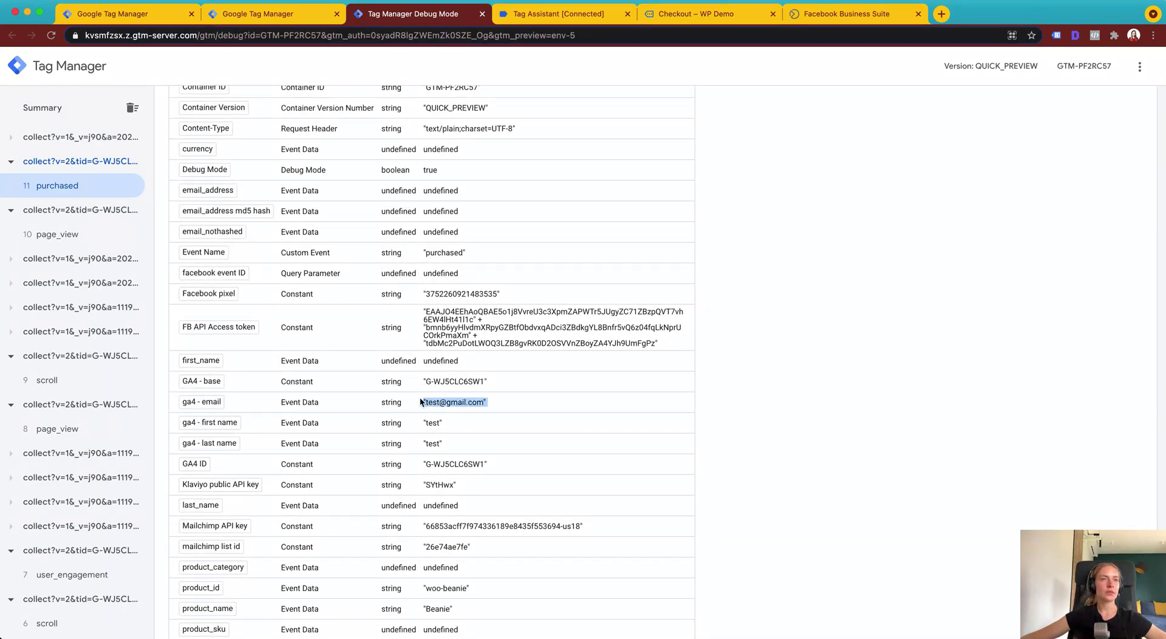
{"action": "scroll", "coordinate": [624, 216], "scroll_direction": "up", "scroll_amount": 5}
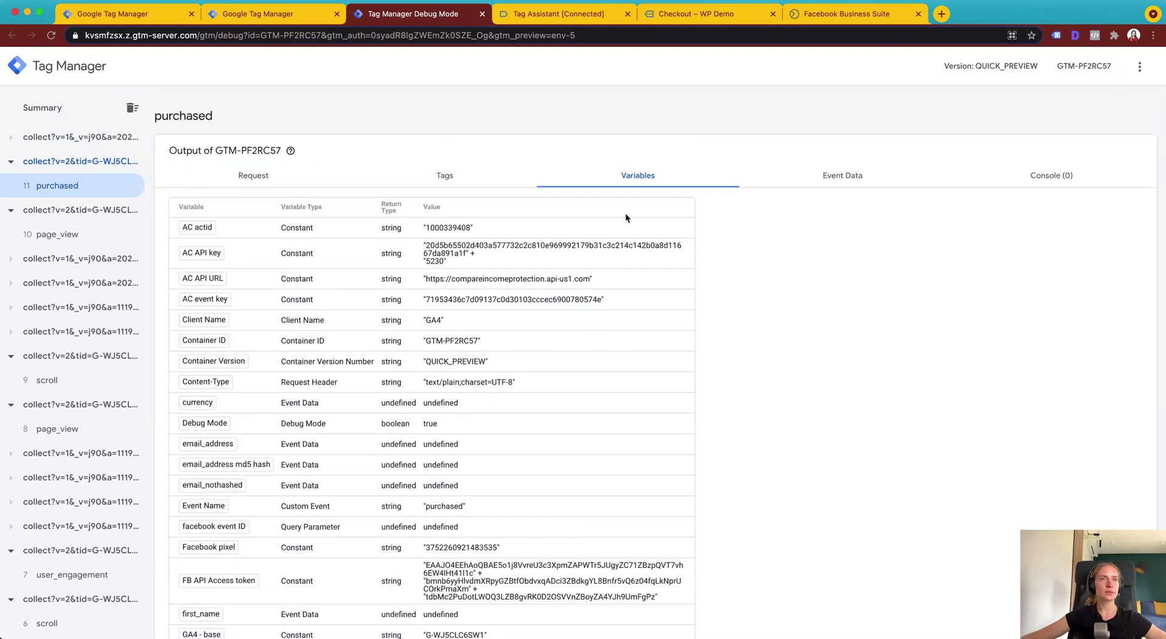
- In the WP Demo Server container, open the ga4 - email variable and highlight its x-ga-mp2-user_properties.email key path
{"action": "left_click", "coordinate": [176, 14]}
{"action": "left_click", "coordinate": [88, 297]}
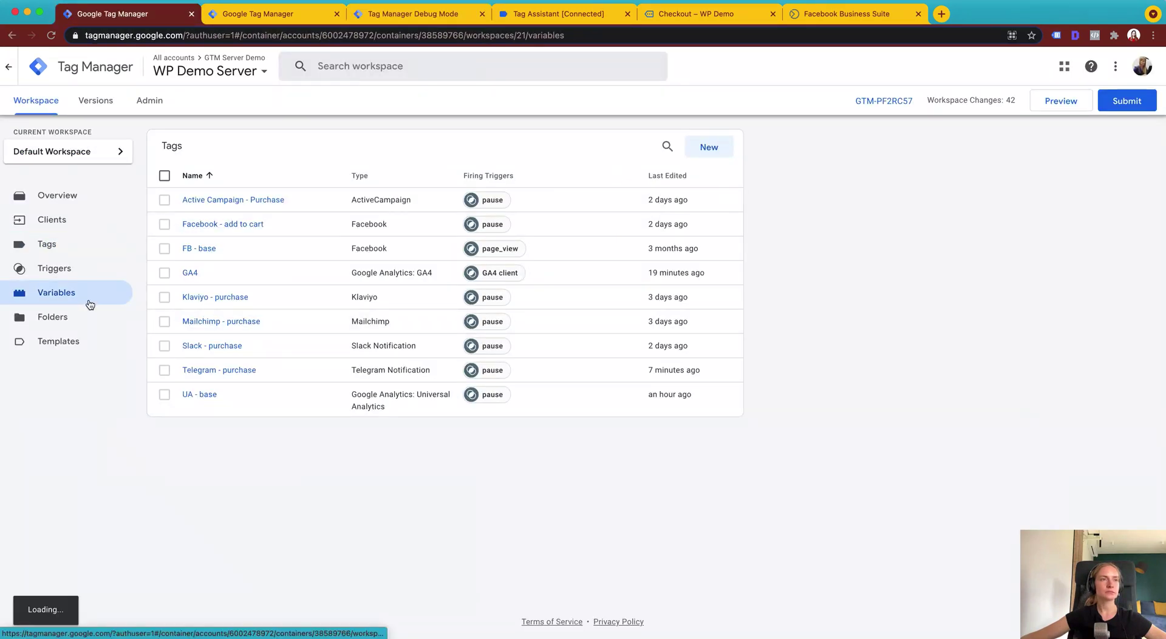
{"action": "scroll", "coordinate": [224, 387], "scroll_direction": "down", "scroll_amount": 3}
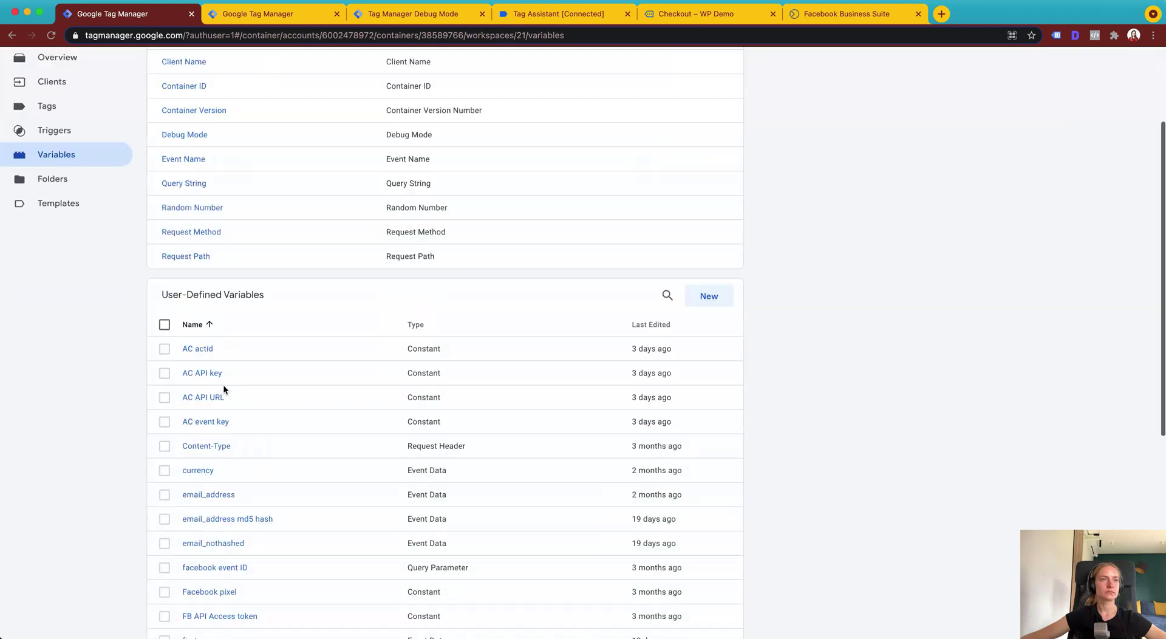
{"action": "scroll", "coordinate": [223, 388], "scroll_direction": "down", "scroll_amount": 5}
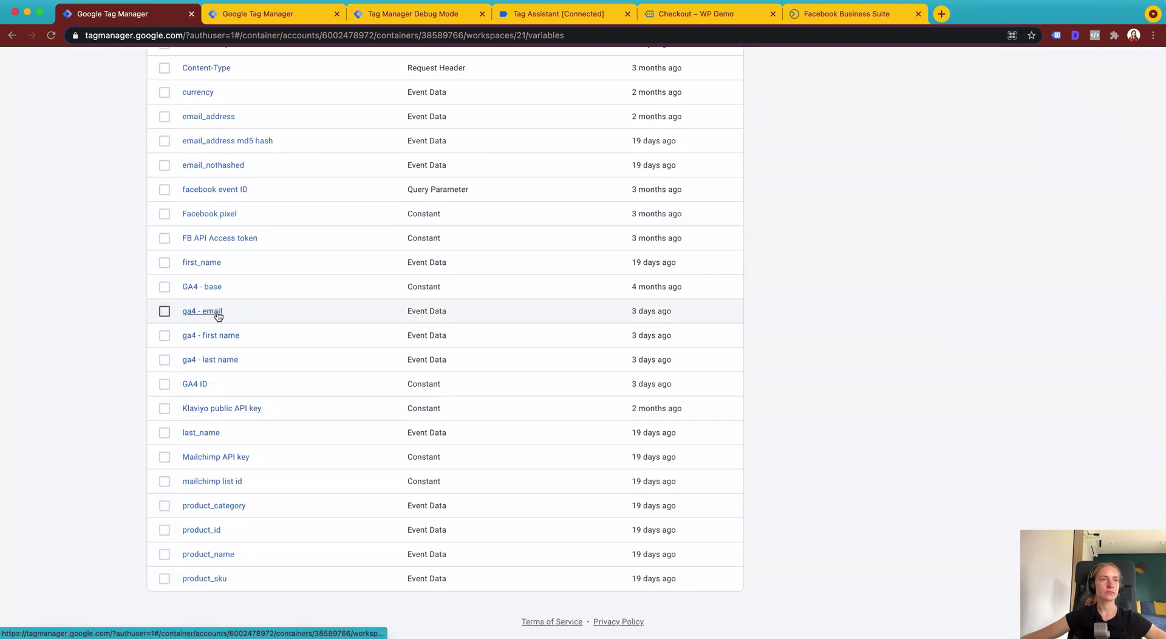
{"action": "left_click", "coordinate": [202, 311]}
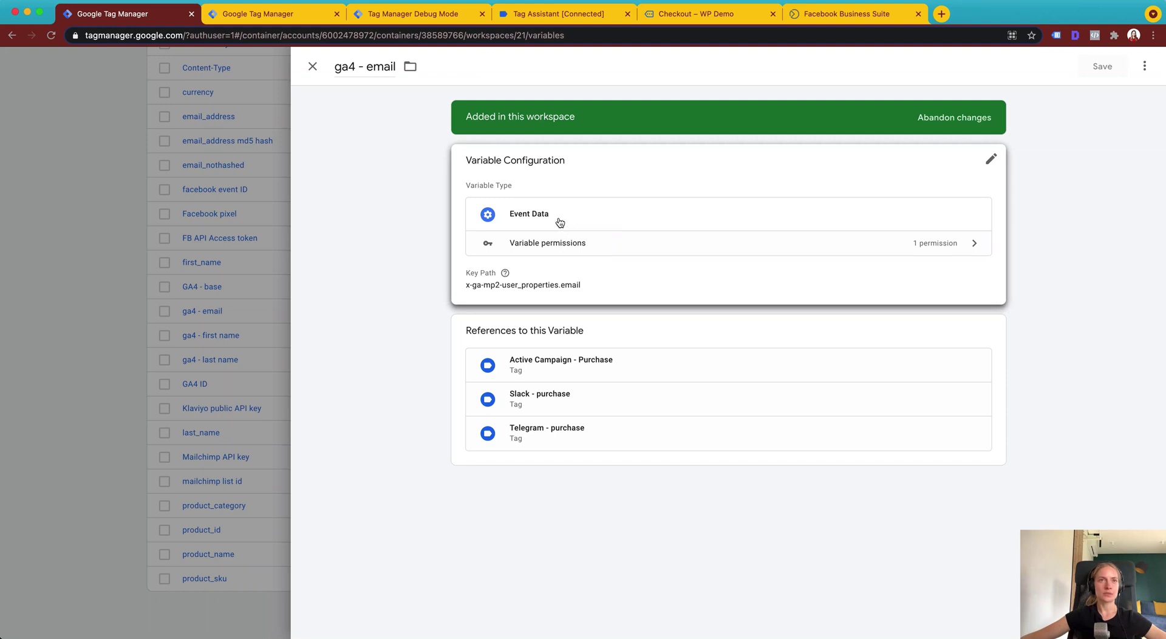
{"action": "left_click", "coordinate": [559, 261]}
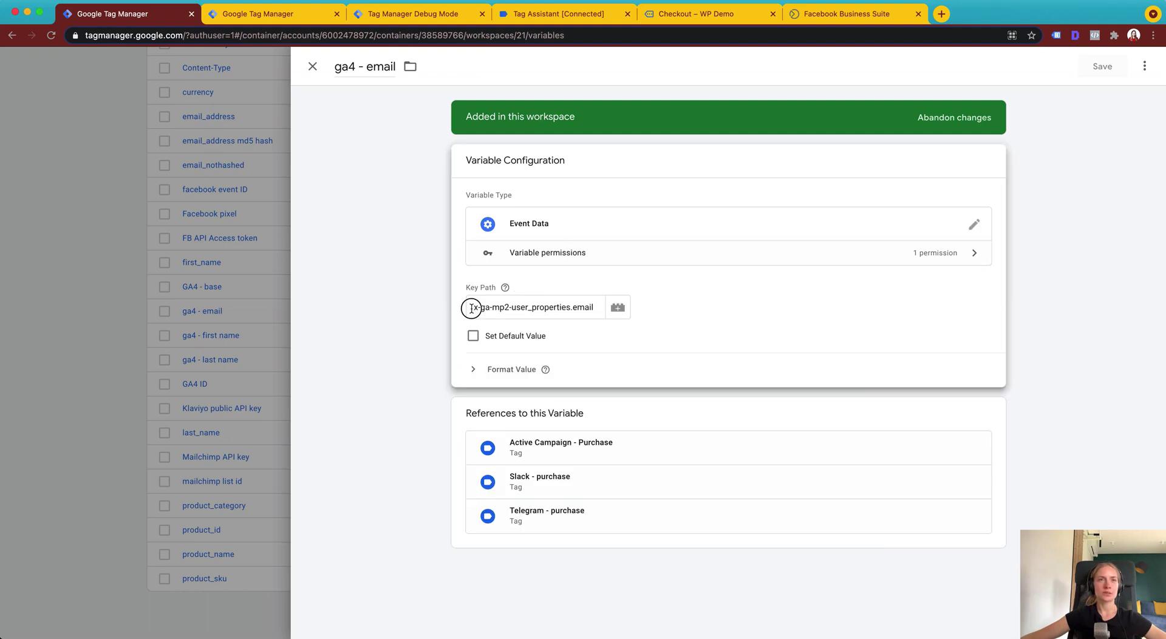
{"action": "left_click_drag", "start_coordinate": [471, 308], "coordinate": [726, 304]}
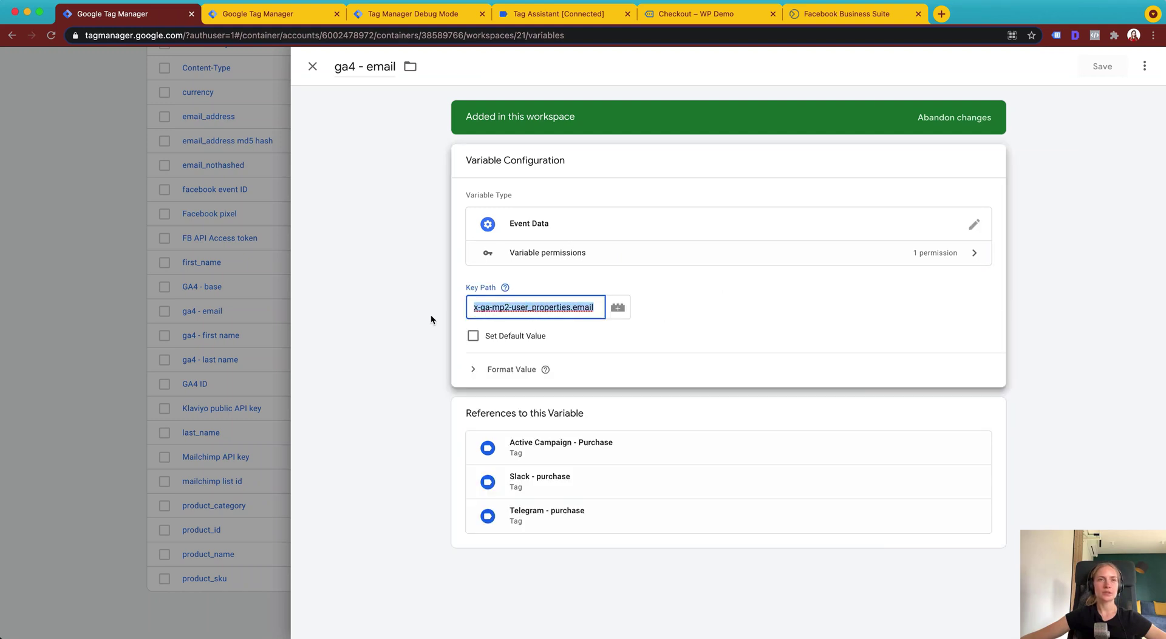
{"action": "left_click_drag", "start_coordinate": [504, 307], "coordinate": [598, 308]}
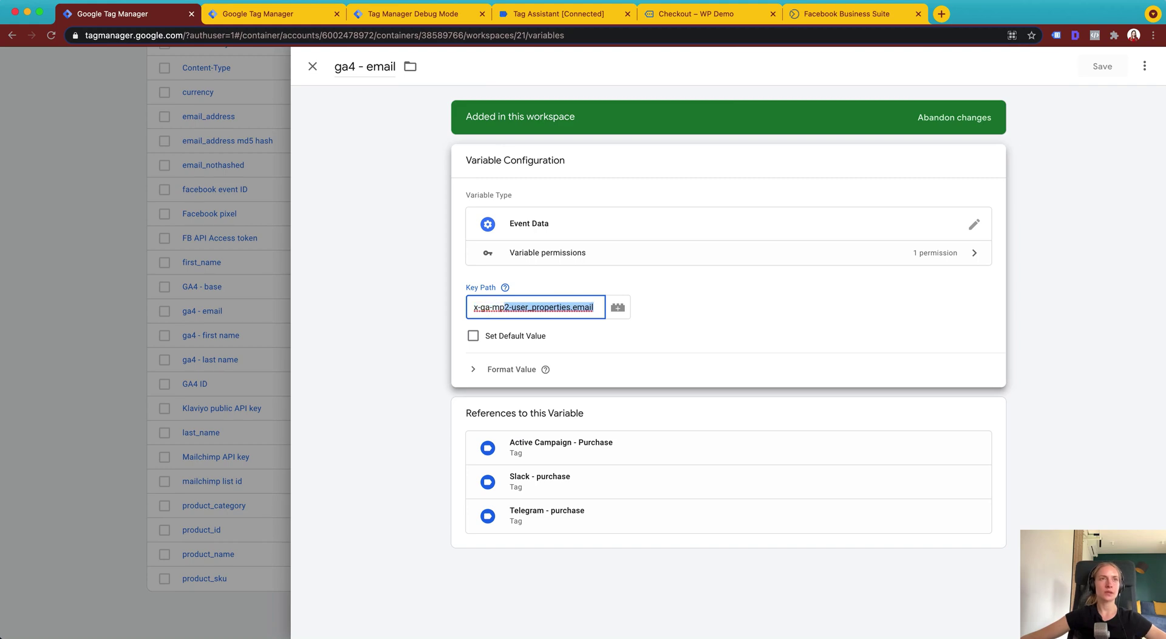
- Return to the server debug view and examine x-ga-mp2-user_properties in the purchased event data, highlighting its nested email key and value
{"action": "left_click", "coordinate": [348, 15]}
{"action": "scroll", "coordinate": [272, 384], "scroll_direction": "down", "scroll_amount": 6}
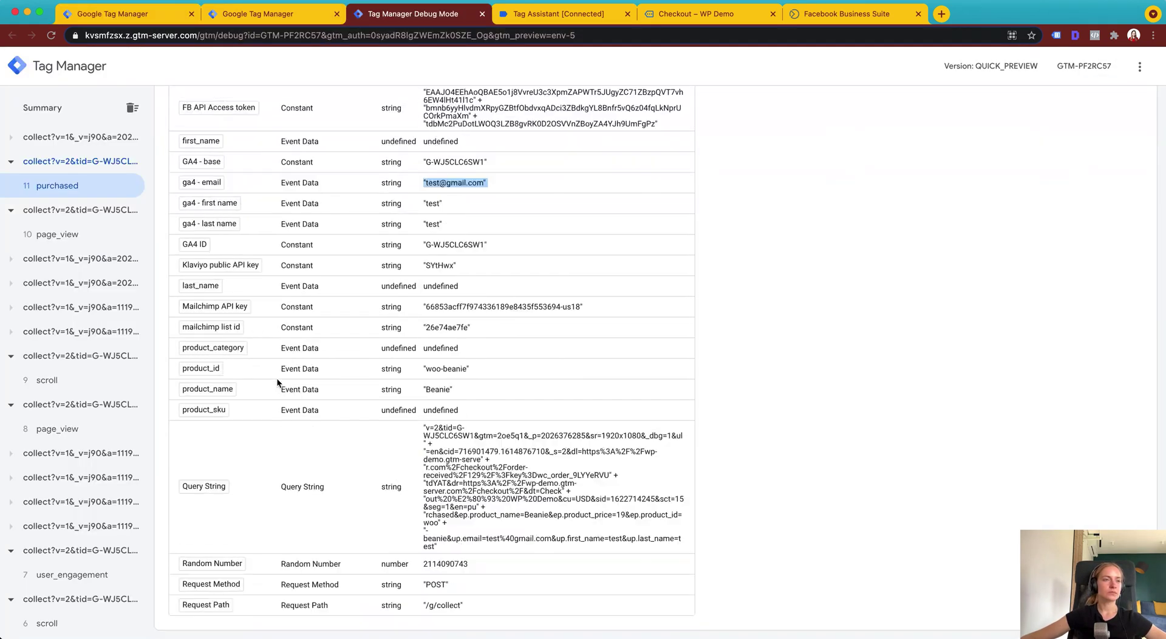
{"action": "left_click", "coordinate": [293, 15]}
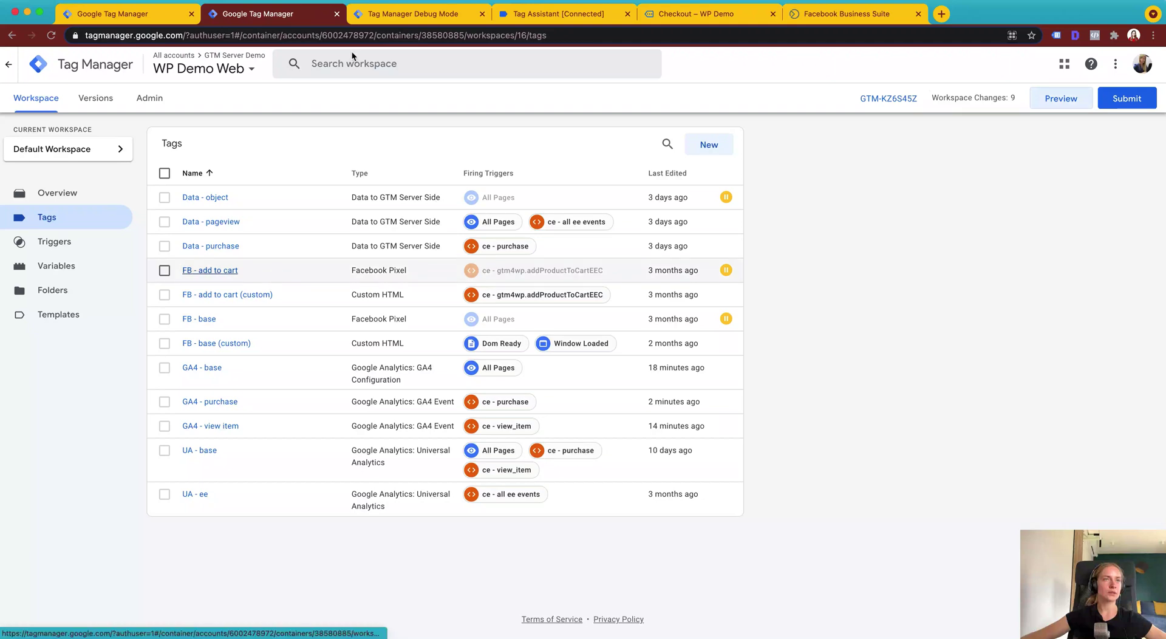
{"action": "left_click", "coordinate": [398, 22]}
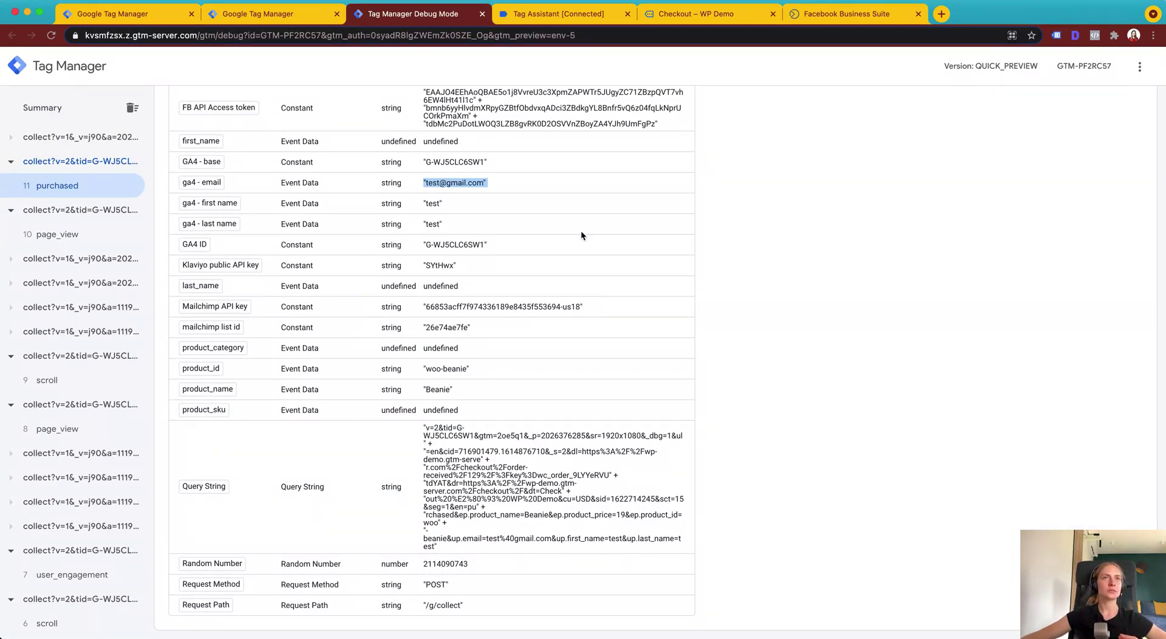
{"action": "scroll", "coordinate": [742, 184], "scroll_direction": "up", "scroll_amount": 10}
{"action": "left_click", "coordinate": [835, 176]}
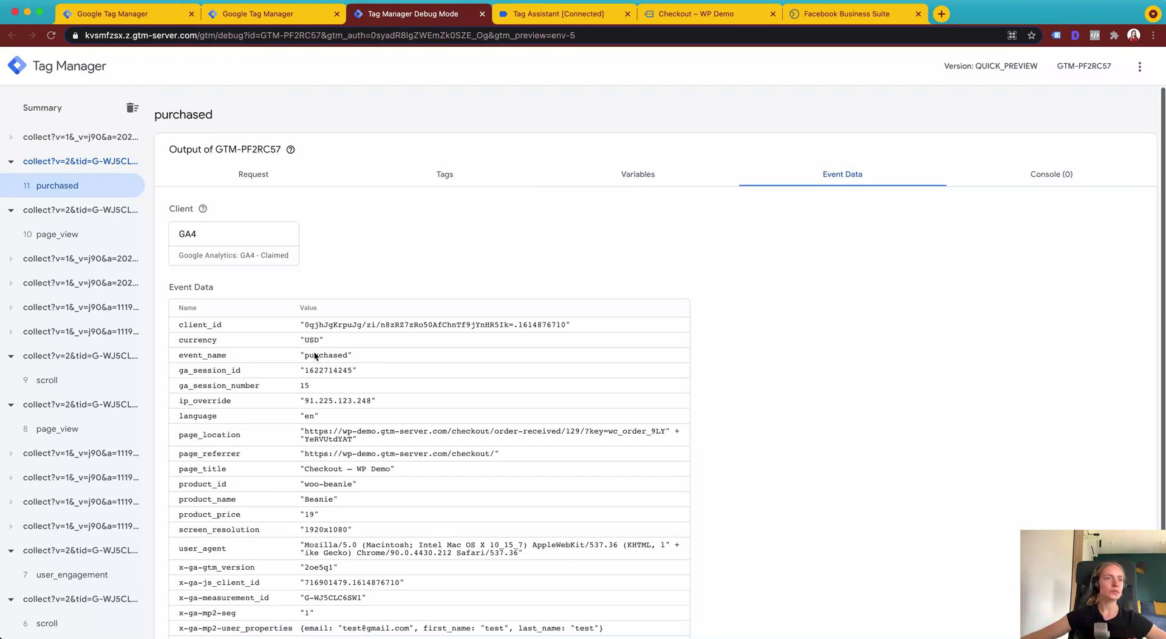
{"action": "scroll", "coordinate": [314, 356], "scroll_direction": "down", "scroll_amount": 3}
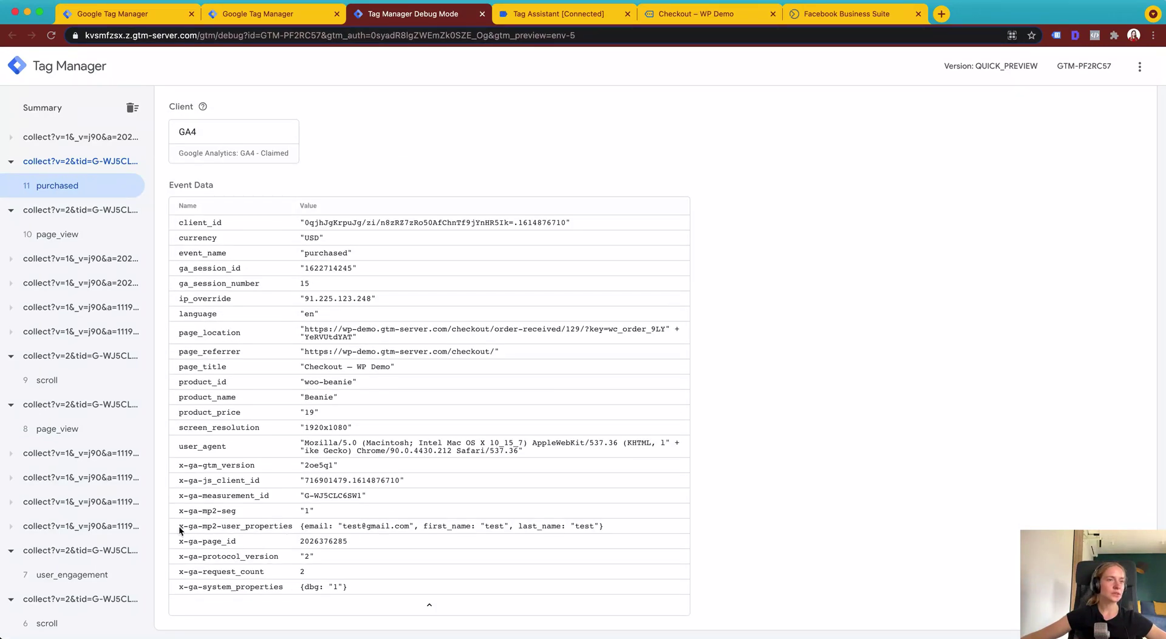
{"action": "left_click_drag", "start_coordinate": [179, 530], "coordinate": [293, 533]}
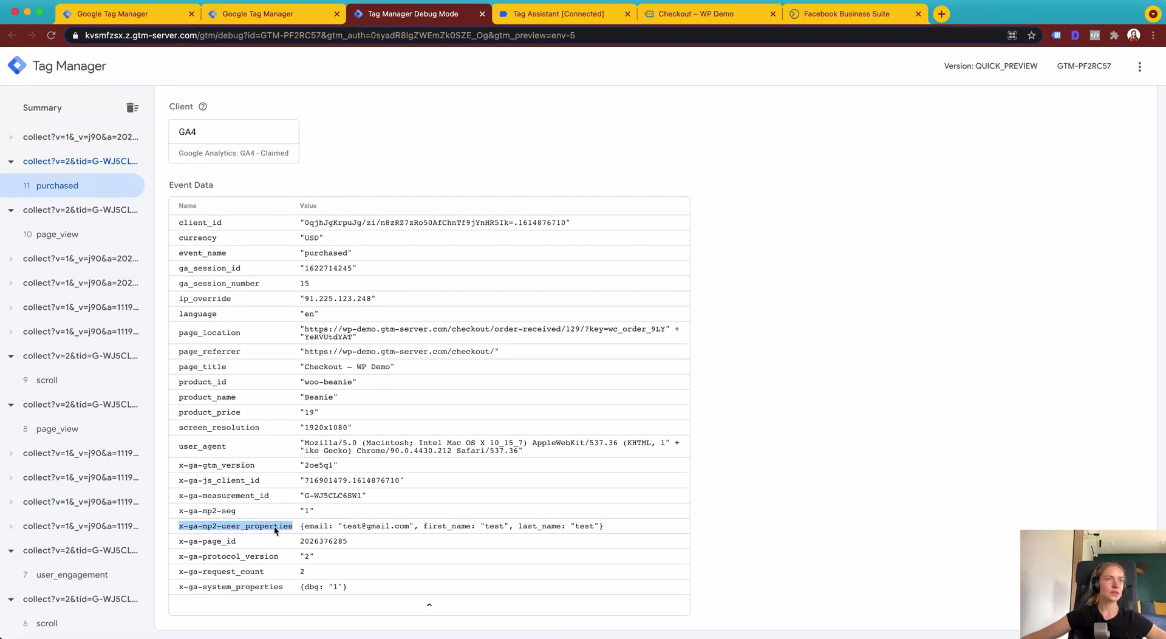
{"action": "triple_click", "coordinate": [312, 527]}
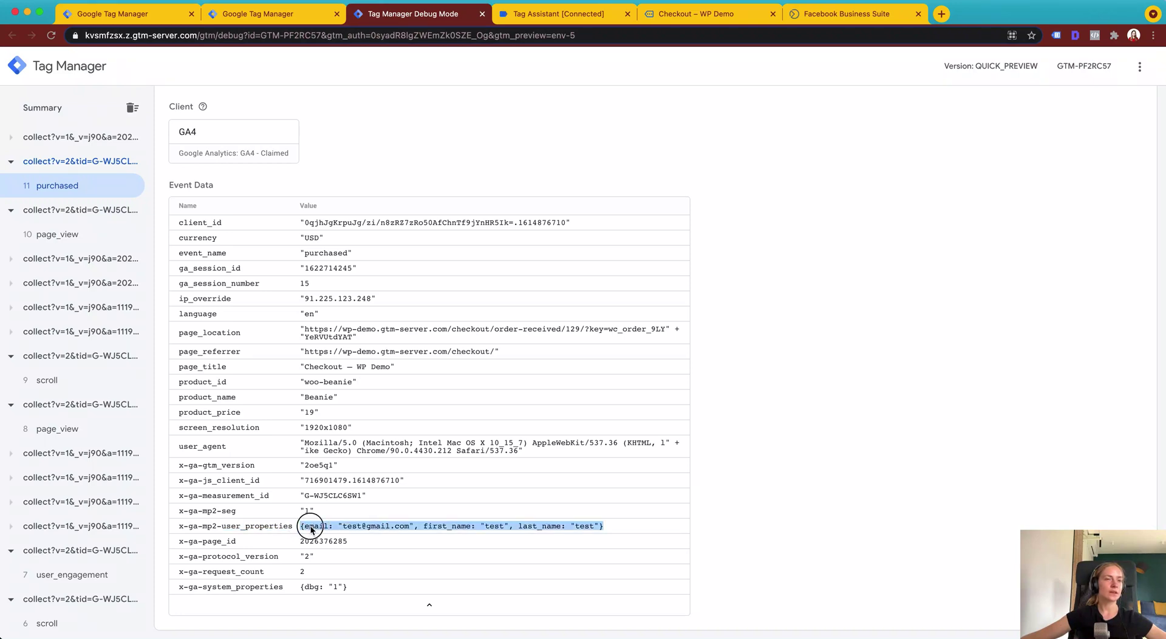
{"action": "double_click", "coordinate": [309, 527]}
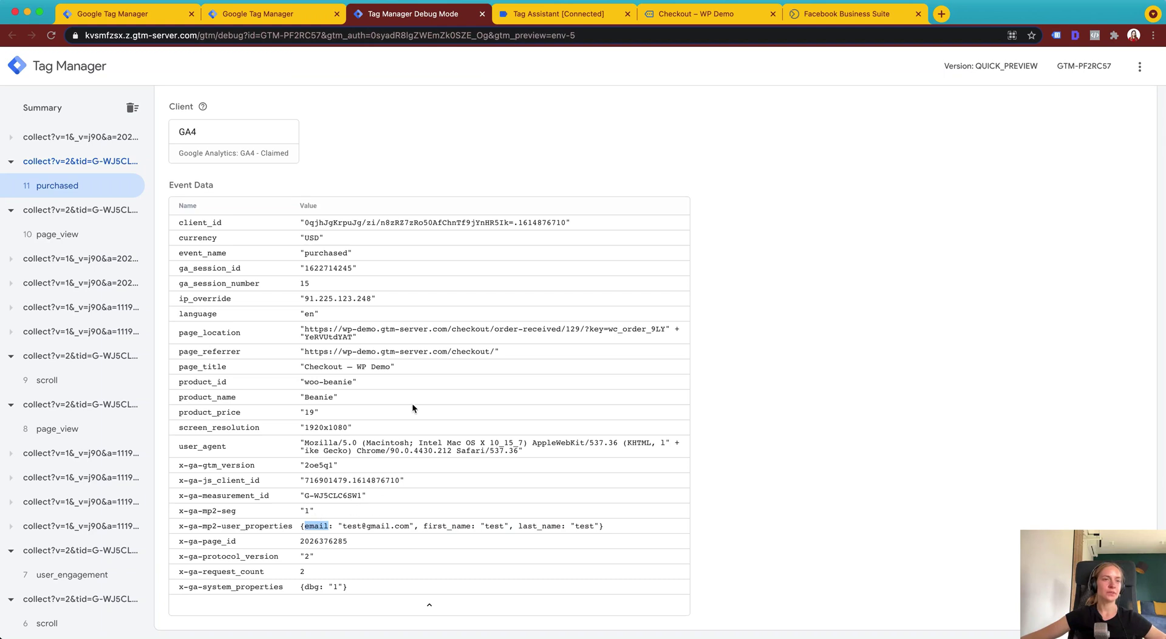
{"action": "left_click_drag", "start_coordinate": [349, 527], "coordinate": [404, 527]}
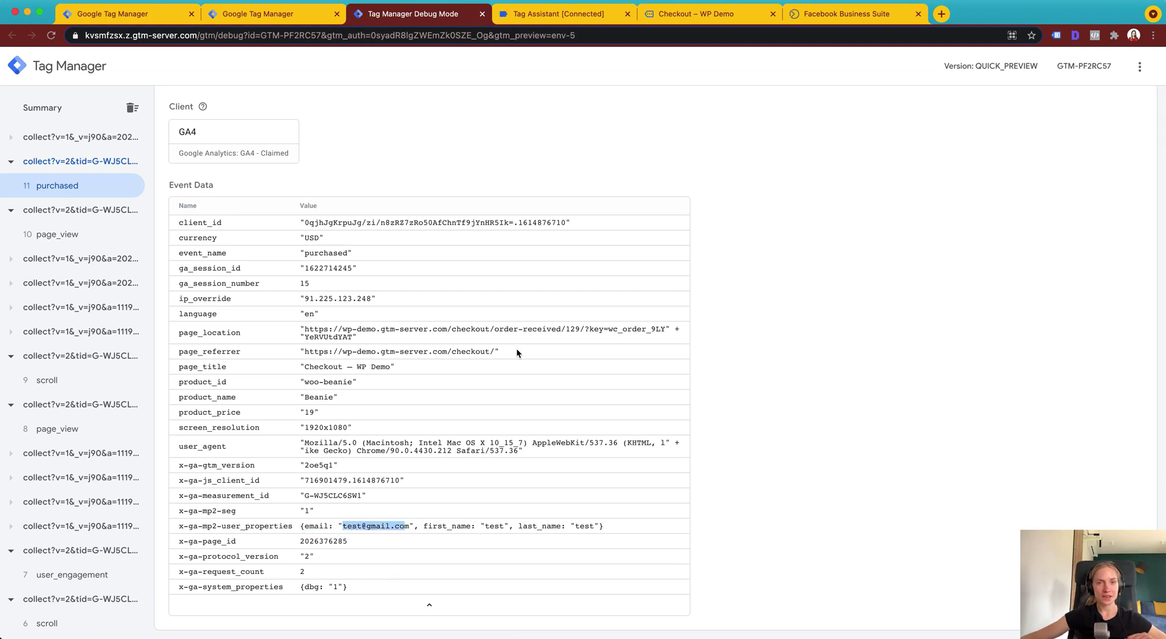